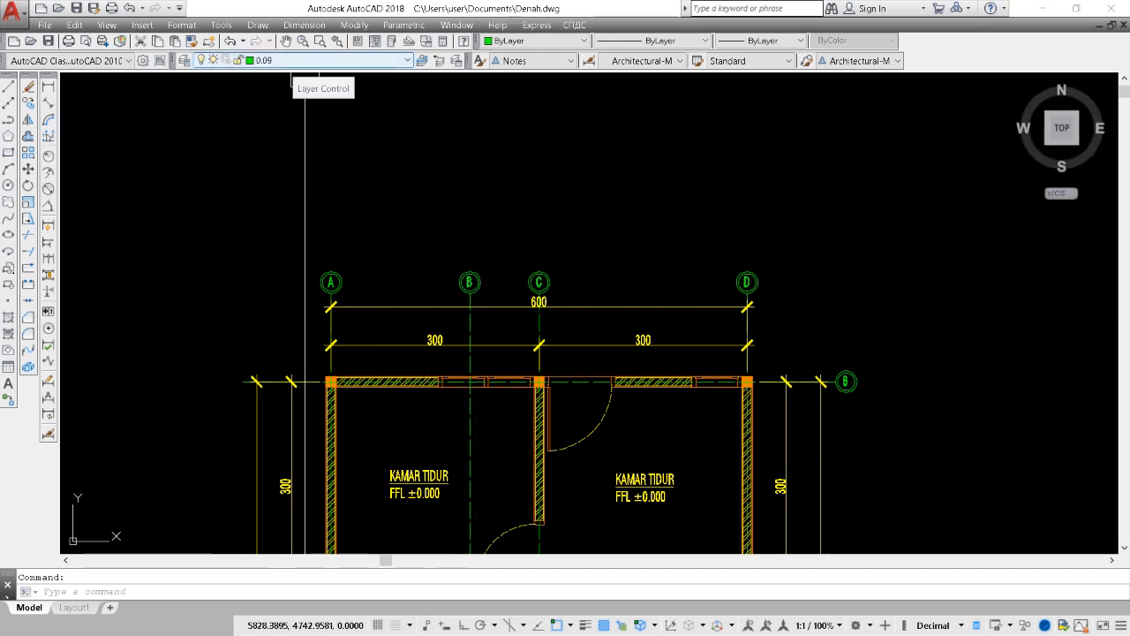
Open the layer properties and set the lineweight of layer 0.2 to 0.20 mm
{"action": "scroll", "coordinate": [292, 139], "scroll_direction": "down", "scroll_amount": 3}
{"action": "mouse_move", "coordinate": [292, 139]}
{"action": "middle_mouse_down"}
{"action": "mouse_move", "coordinate": [403, 228]}
{"action": "mouse_move", "coordinate": [454, 444]}
{"action": "middle_mouse_up"}
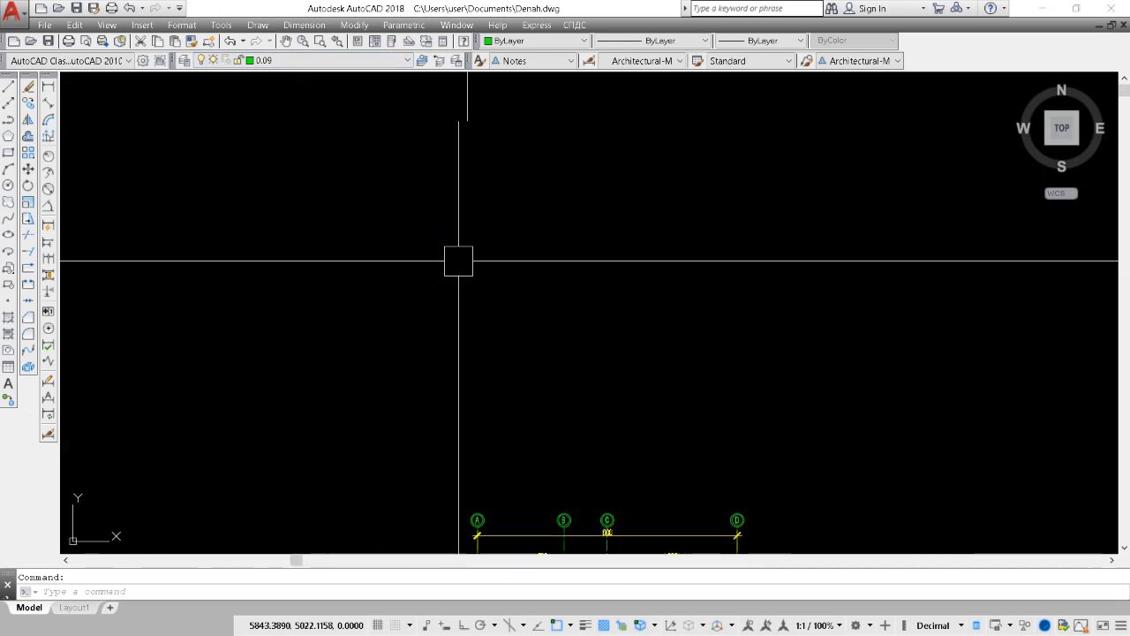
{"action": "mouse_move", "coordinate": [431, 247]}
{"action": "middle_mouse_down"}
{"action": "mouse_move", "coordinate": [392, 180]}
{"action": "mouse_move", "coordinate": [313, 95]}
{"action": "middle_mouse_up"}
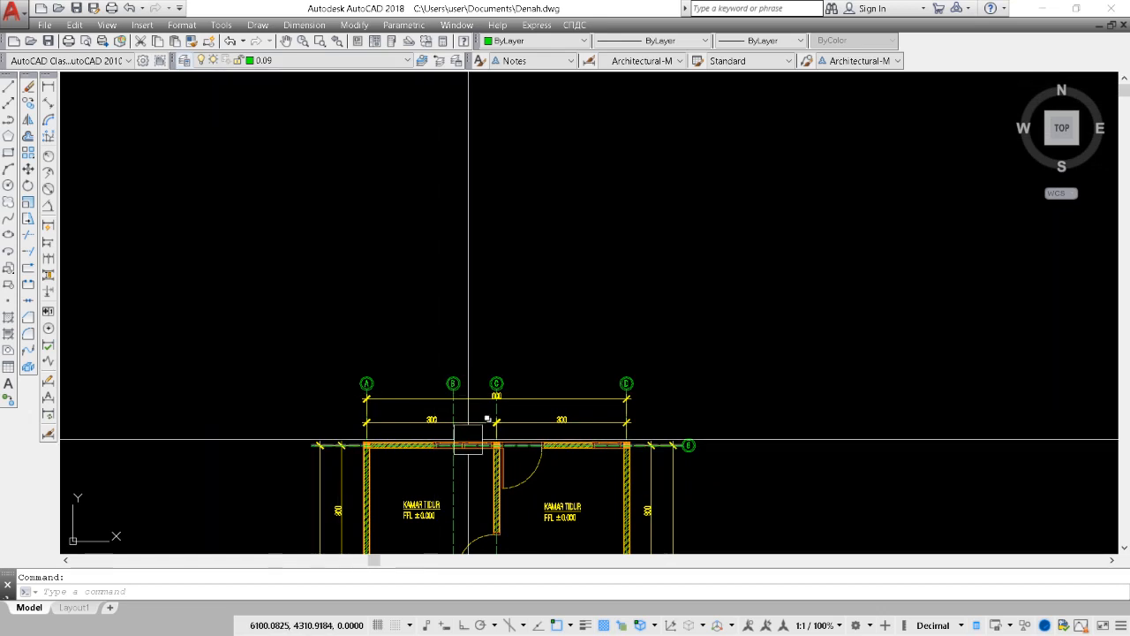
{"action": "type", "text": "la"}
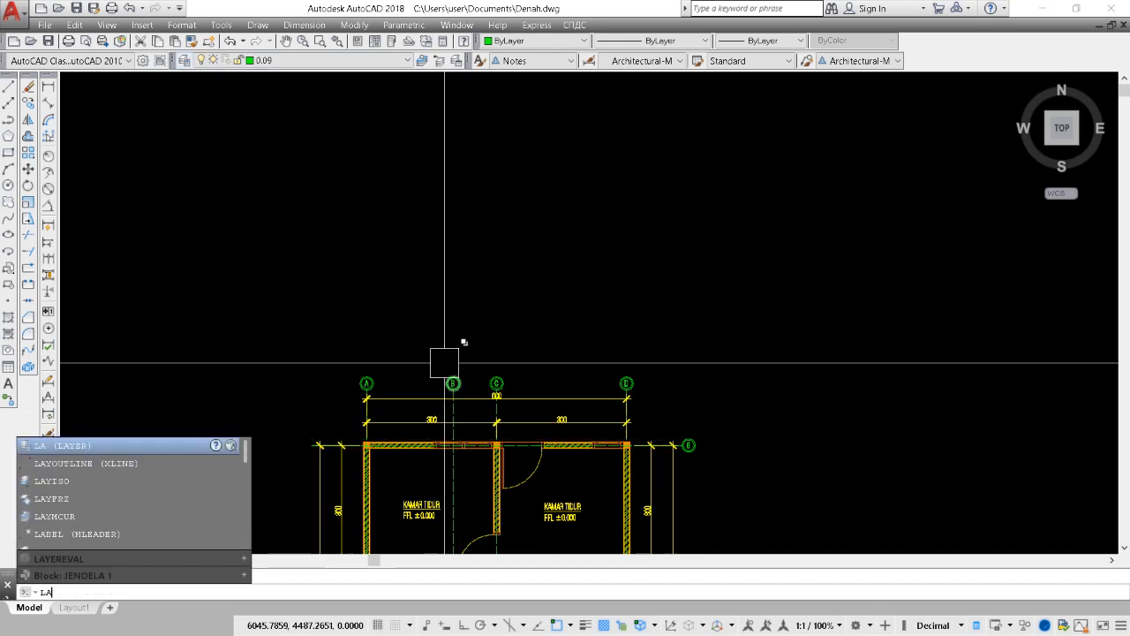
{"action": "key", "text": "Return"}
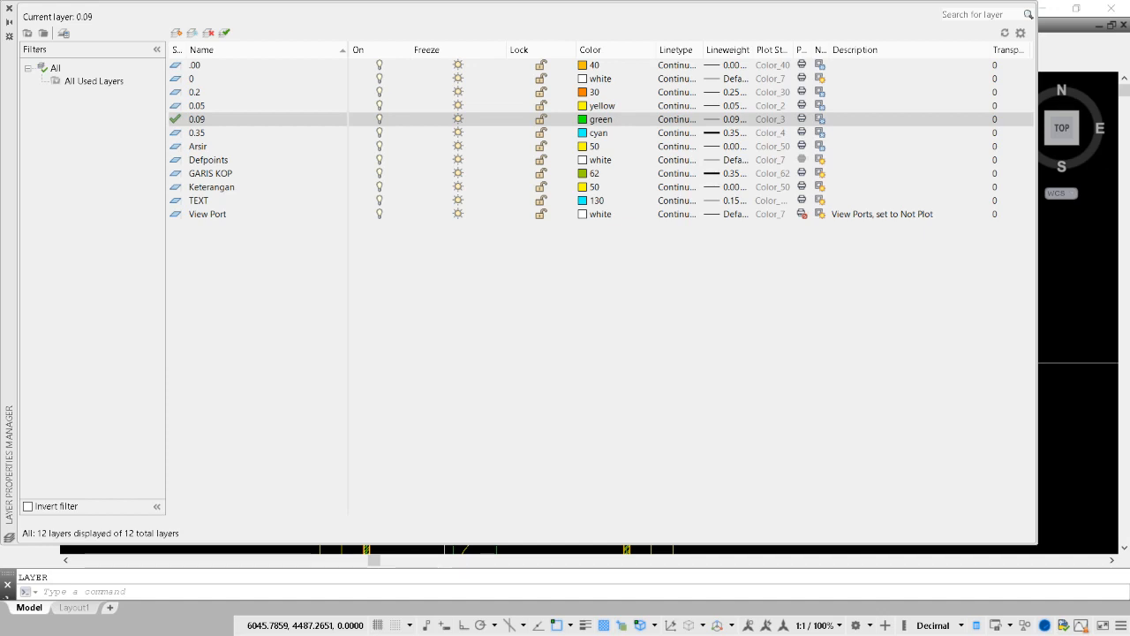
{"action": "left_click", "coordinate": [191, 78]}
{"action": "left_click", "coordinate": [195, 65]}
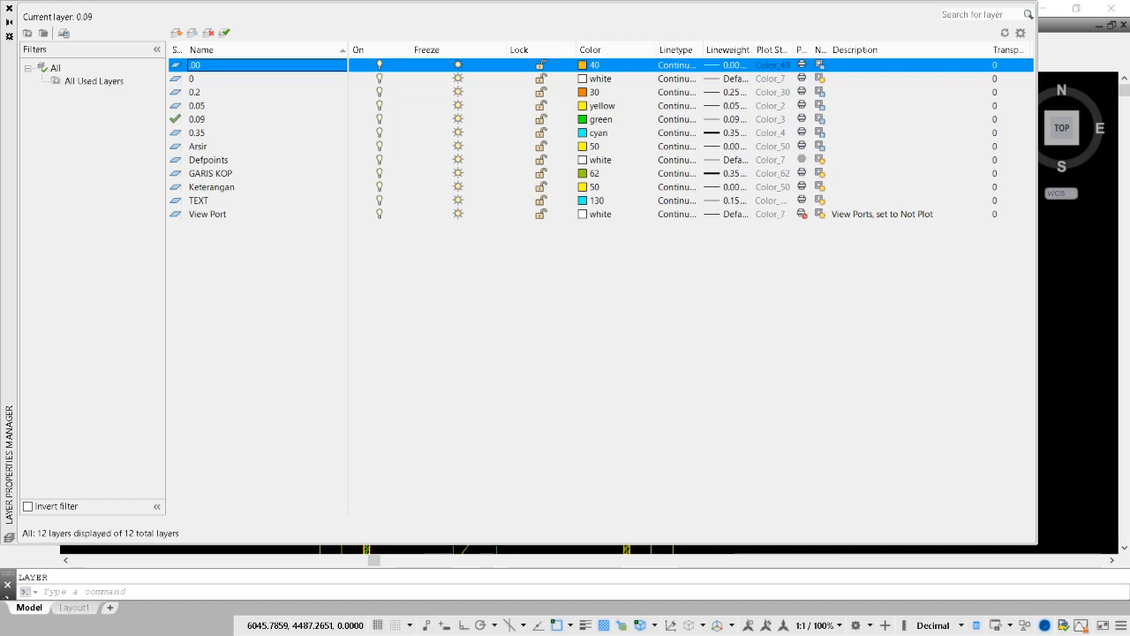
{"action": "left_click", "coordinate": [256, 92]}
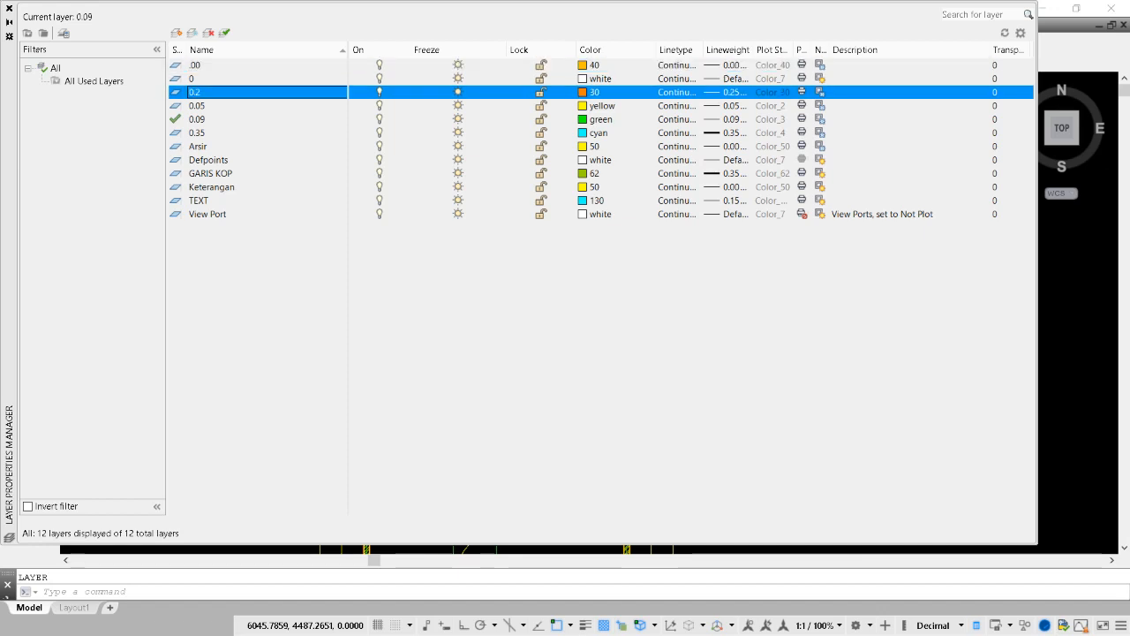
{"action": "left_click", "coordinate": [728, 92]}
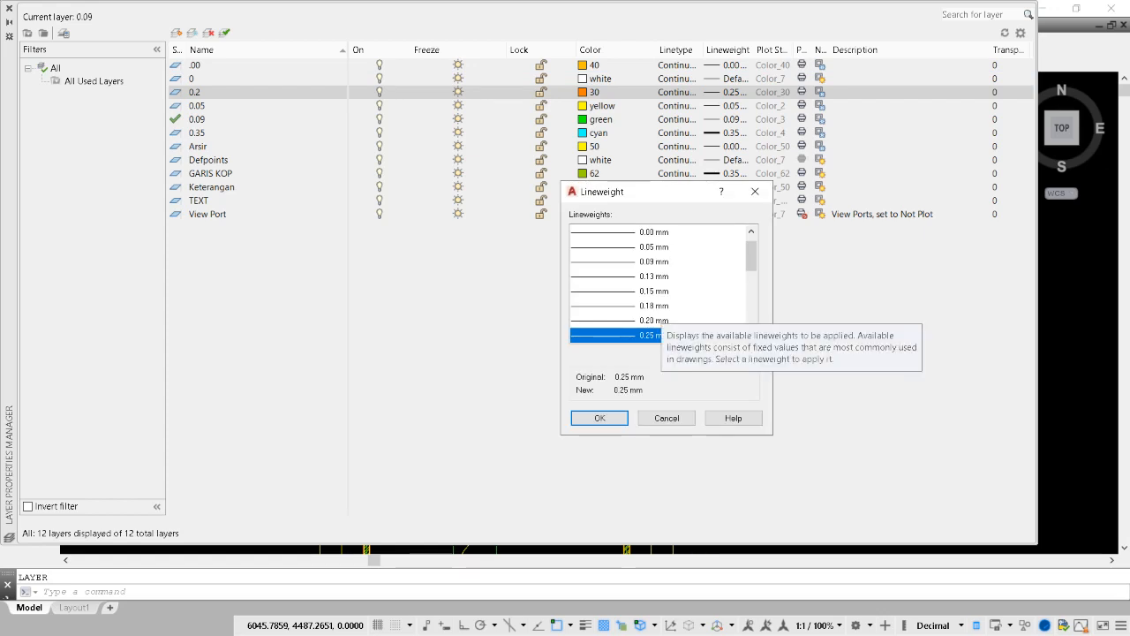
{"action": "left_click", "coordinate": [654, 320]}
{"action": "left_click", "coordinate": [599, 418]}
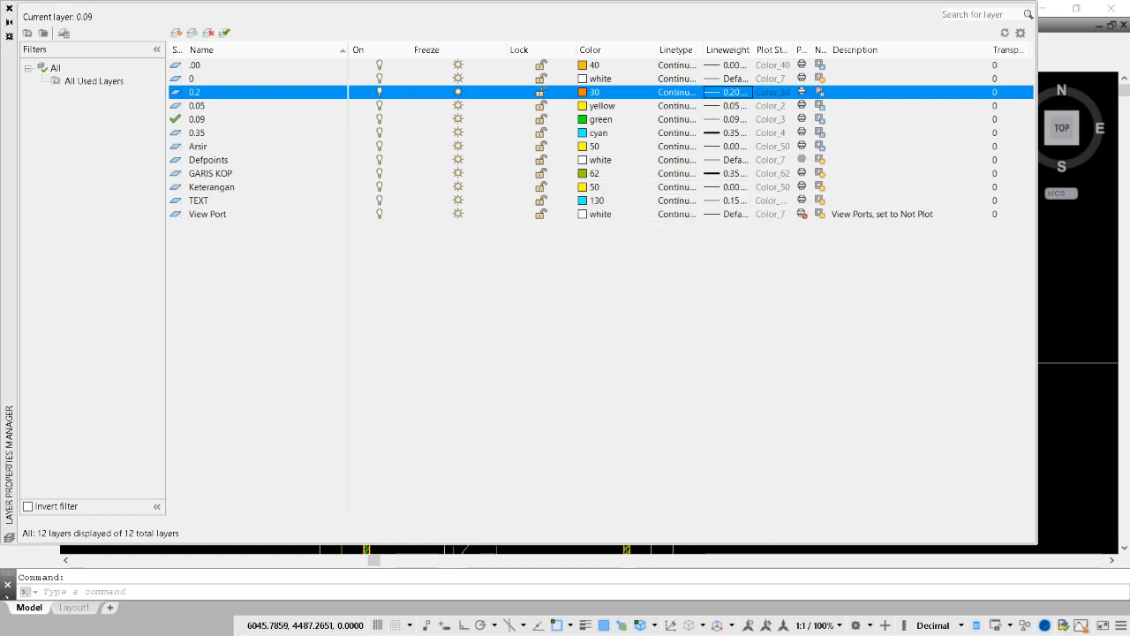
Review the properties of layers 0.05, 0.09 and 0.35, and close the layer manager
{"action": "left_click", "coordinate": [198, 106]}
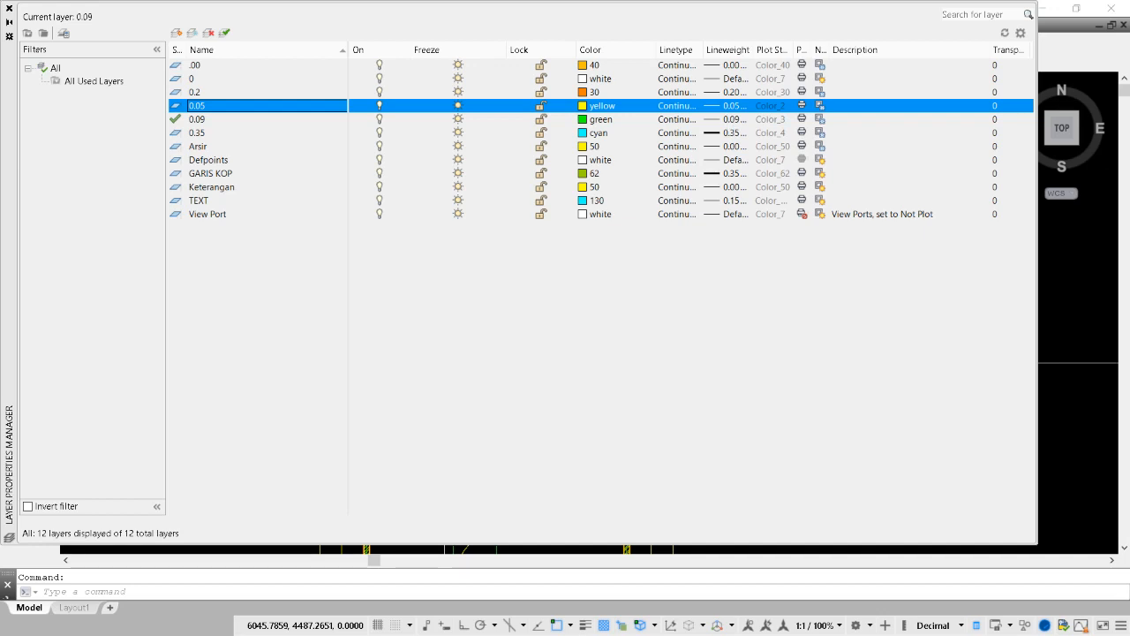
{"action": "left_click", "coordinate": [198, 119]}
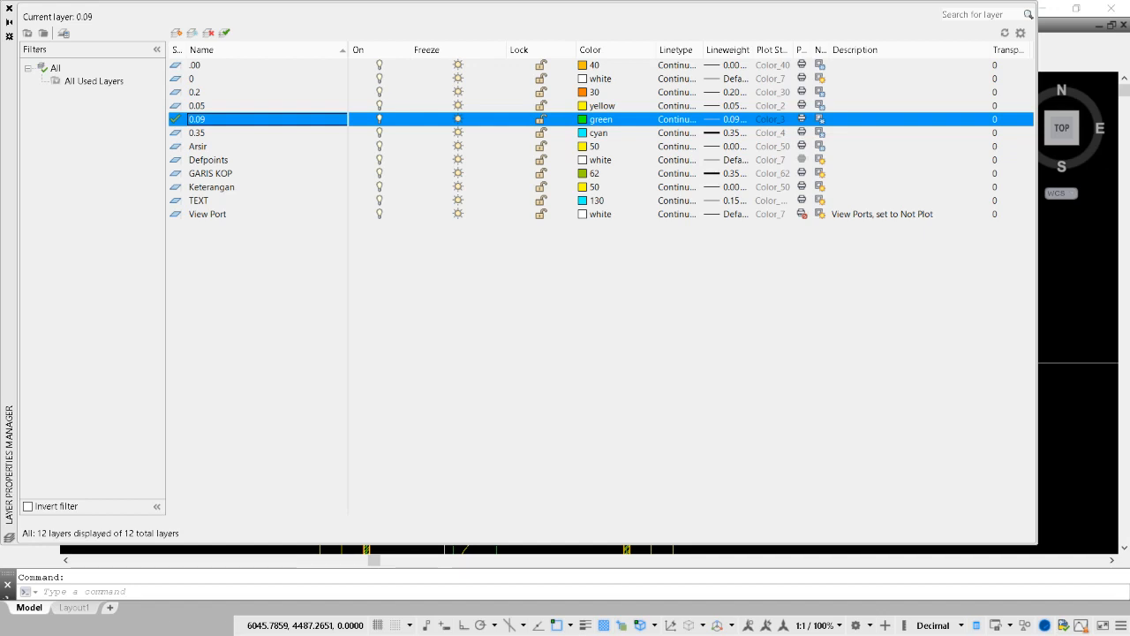
{"action": "left_click", "coordinate": [198, 132]}
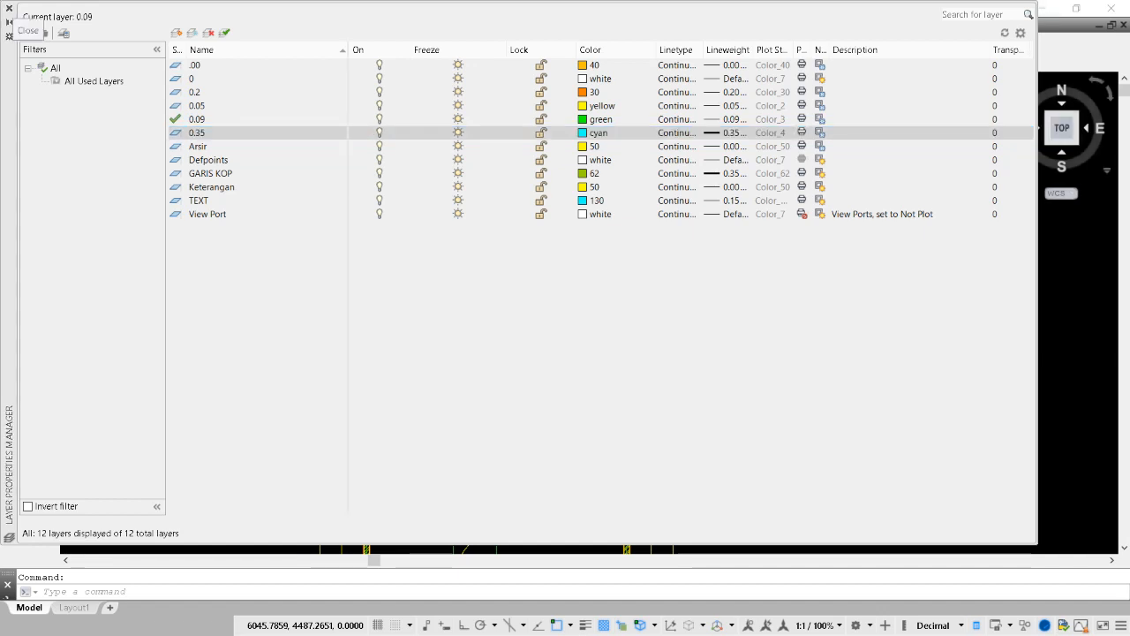
{"action": "left_click", "coordinate": [8, 8]}
Look over the drawing's list of available layers without switching the current layer
{"action": "scroll", "coordinate": [565, 313], "scroll_direction": "down", "scroll_amount": 2}
{"action": "middle_click_drag", "start_coordinate": [562, 315], "coordinate": [543, 249]}
{"action": "scroll", "coordinate": [509, 319], "scroll_direction": "up", "scroll_amount": 2}
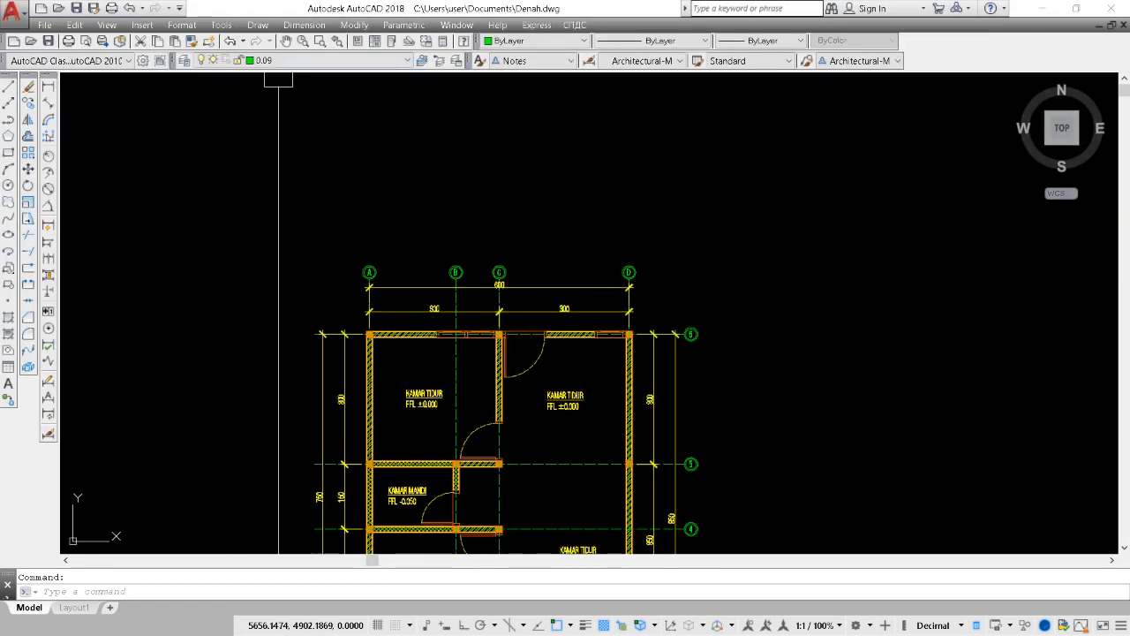
{"action": "middle_click_drag", "start_coordinate": [335, 228], "coordinate": [331, 356]}
{"action": "left_click", "coordinate": [283, 61]}
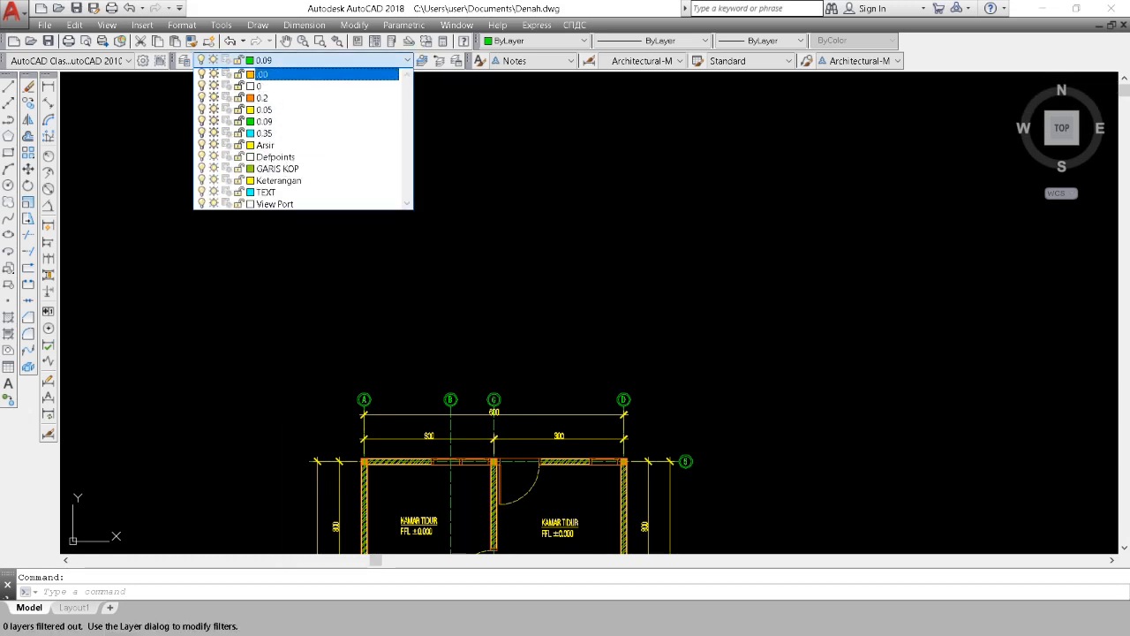
{"action": "left_click", "coordinate": [286, 61]}
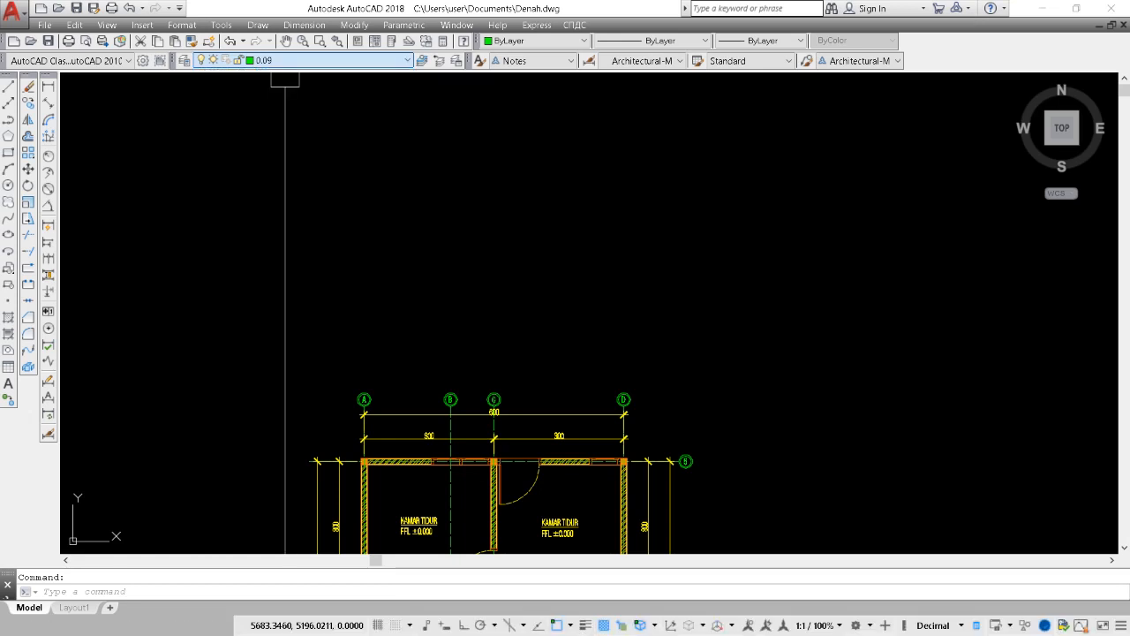
{"action": "middle_click_drag", "start_coordinate": [391, 145], "coordinate": [372, 219]}
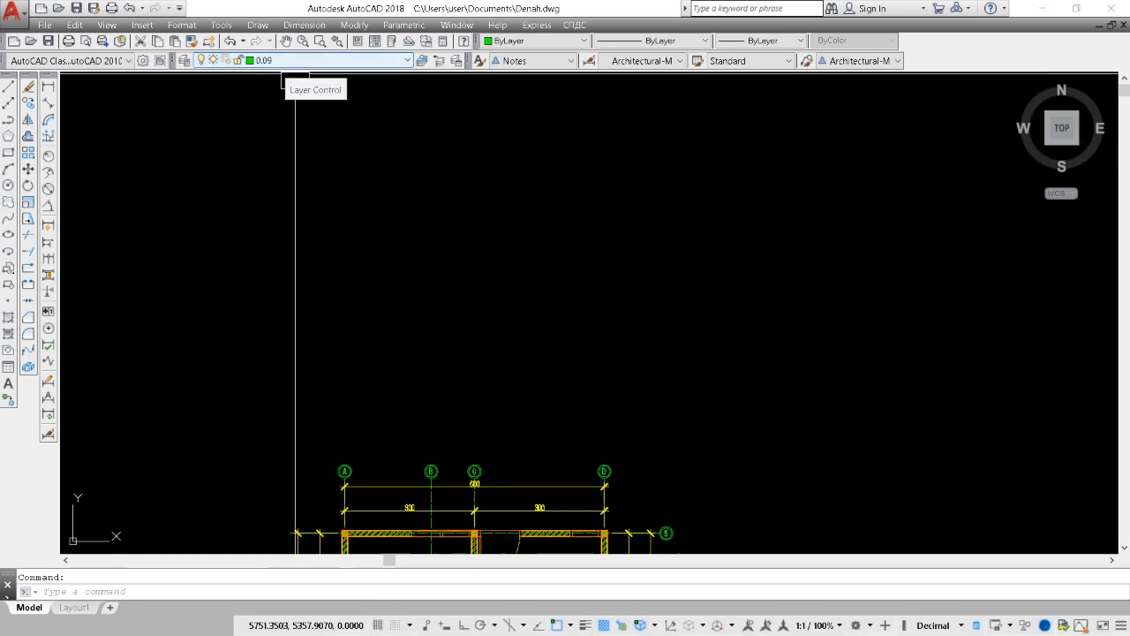
{"action": "left_click", "coordinate": [284, 61]}
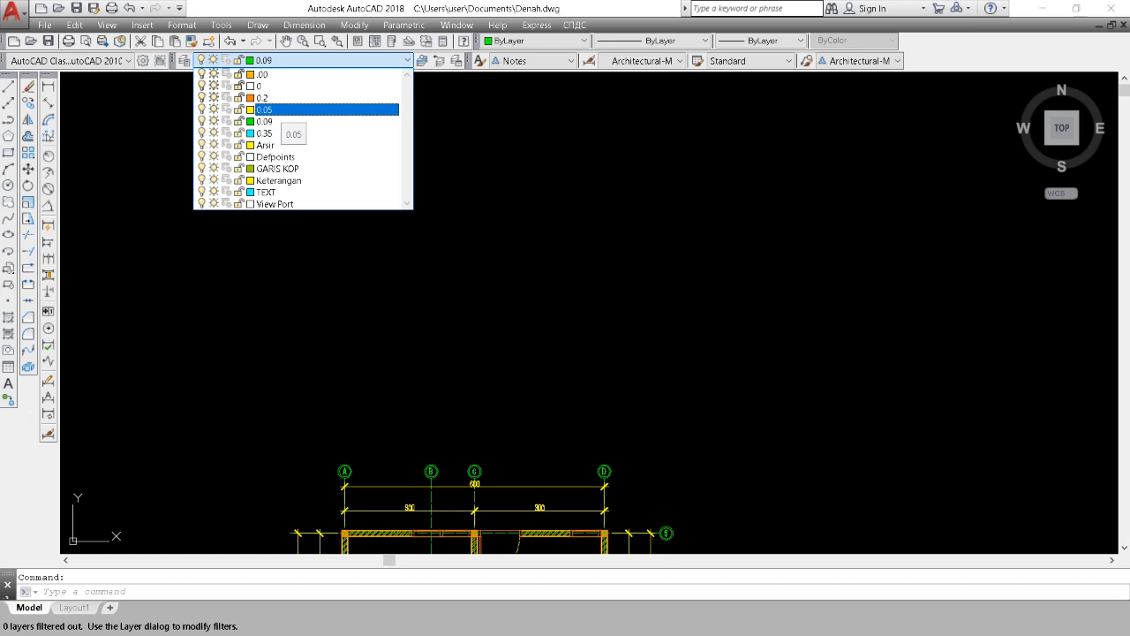
{"action": "left_click", "coordinate": [495, 217]}
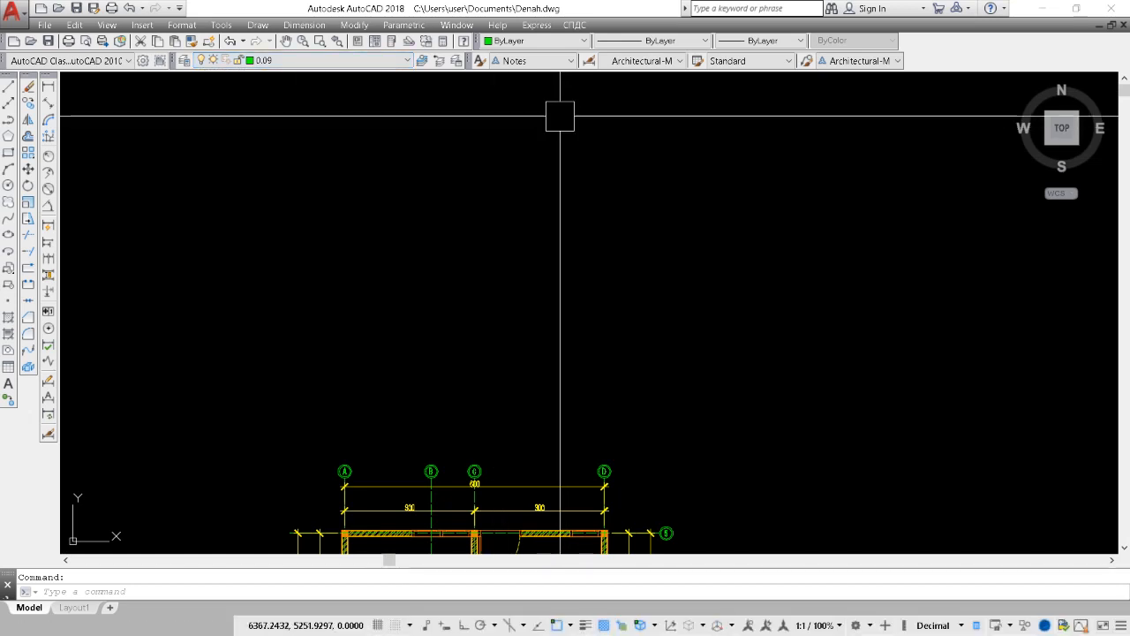
Create a new text style named Style 1 based on the LtCn Bt style
{"action": "middle_click_drag", "start_coordinate": [559, 79], "coordinate": [505, 109]}
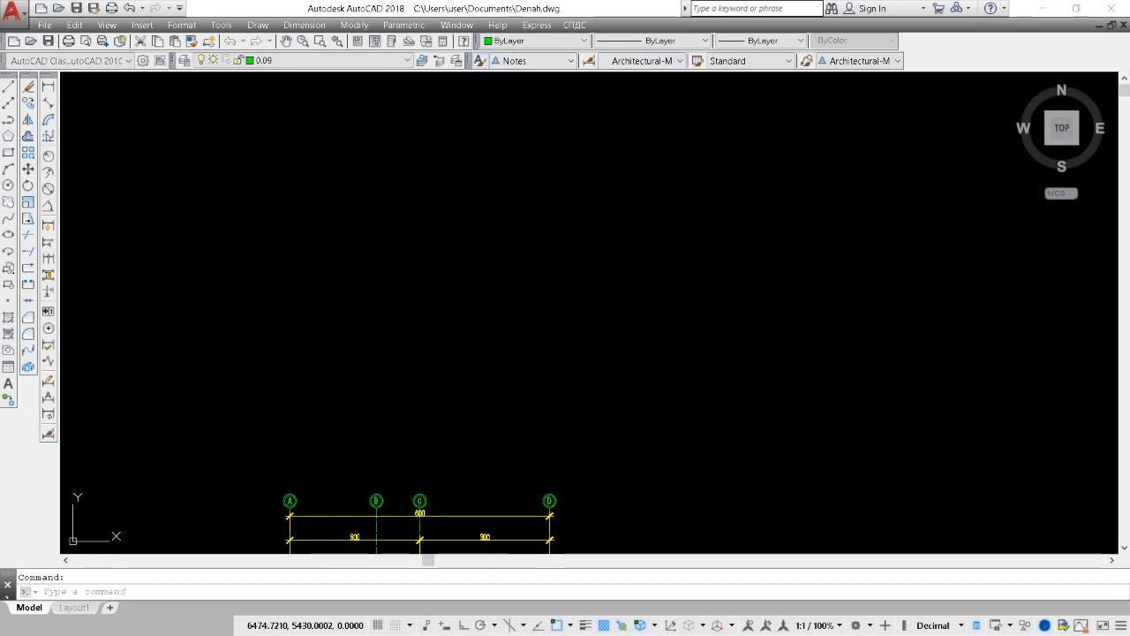
{"action": "left_click", "coordinate": [480, 61]}
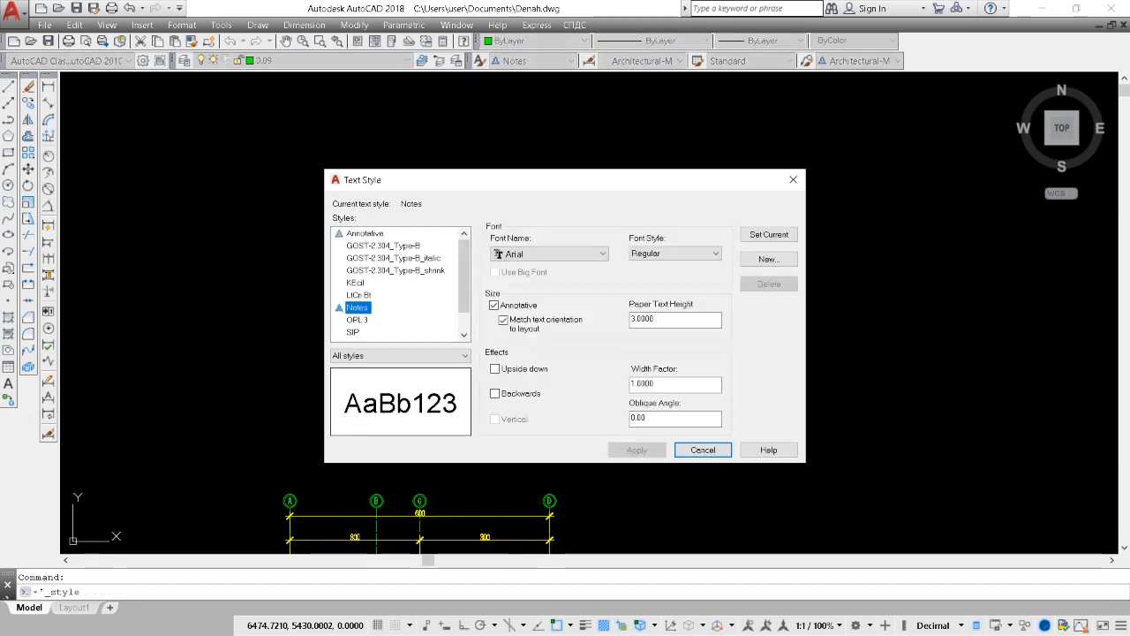
{"action": "scroll", "coordinate": [397, 283], "scroll_direction": "down", "scroll_amount": 1}
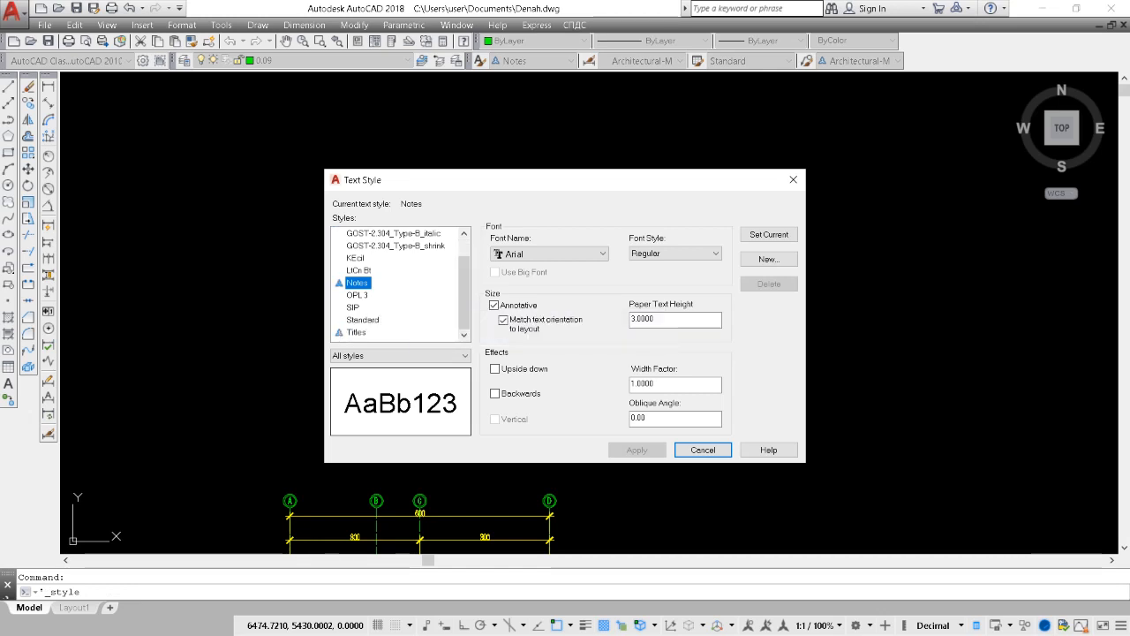
{"action": "left_click", "coordinate": [359, 270]}
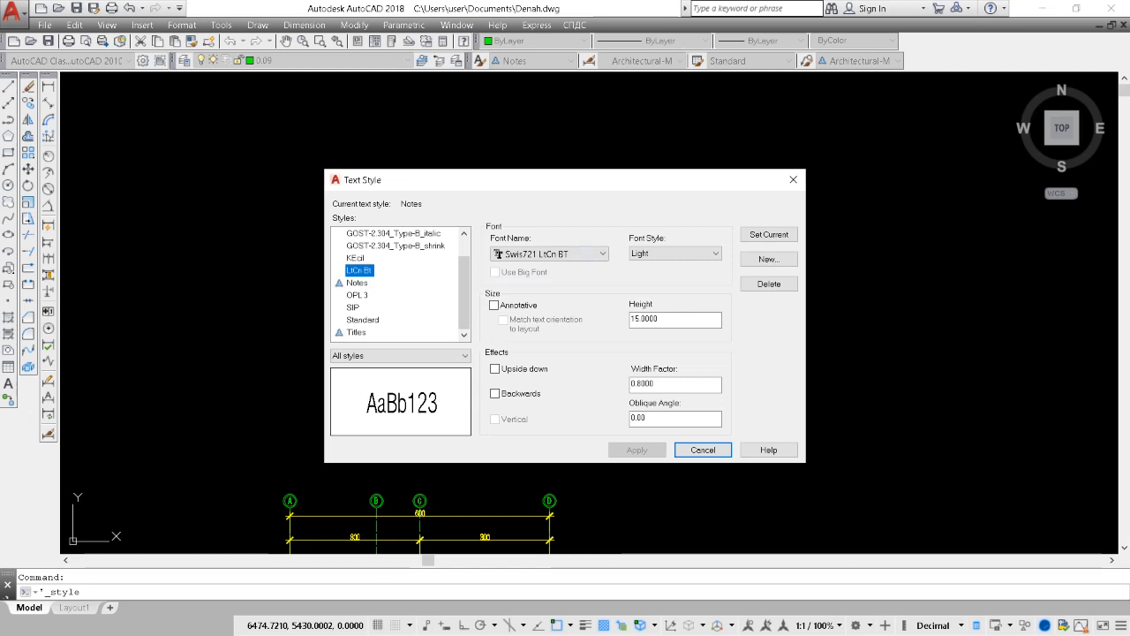
{"action": "mouse_move", "coordinate": [465, 270]}
{"action": "left_mouse_down"}
{"action": "mouse_move", "coordinate": [465, 247]}
{"action": "mouse_move", "coordinate": [465, 272]}
{"action": "left_mouse_up"}
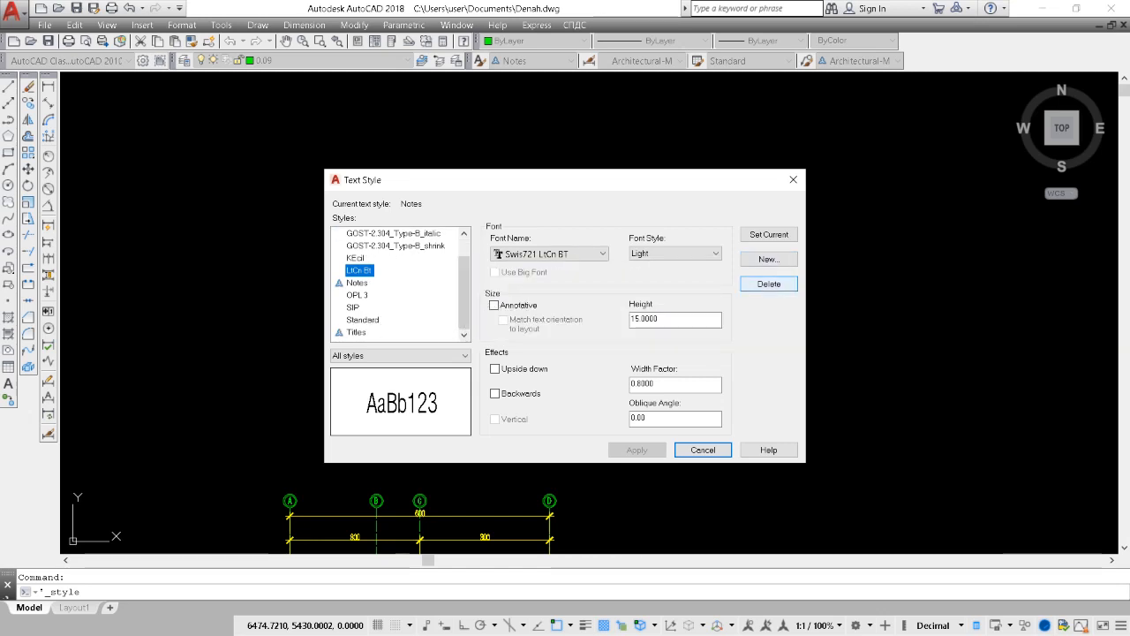
{"action": "left_click", "coordinate": [768, 259]}
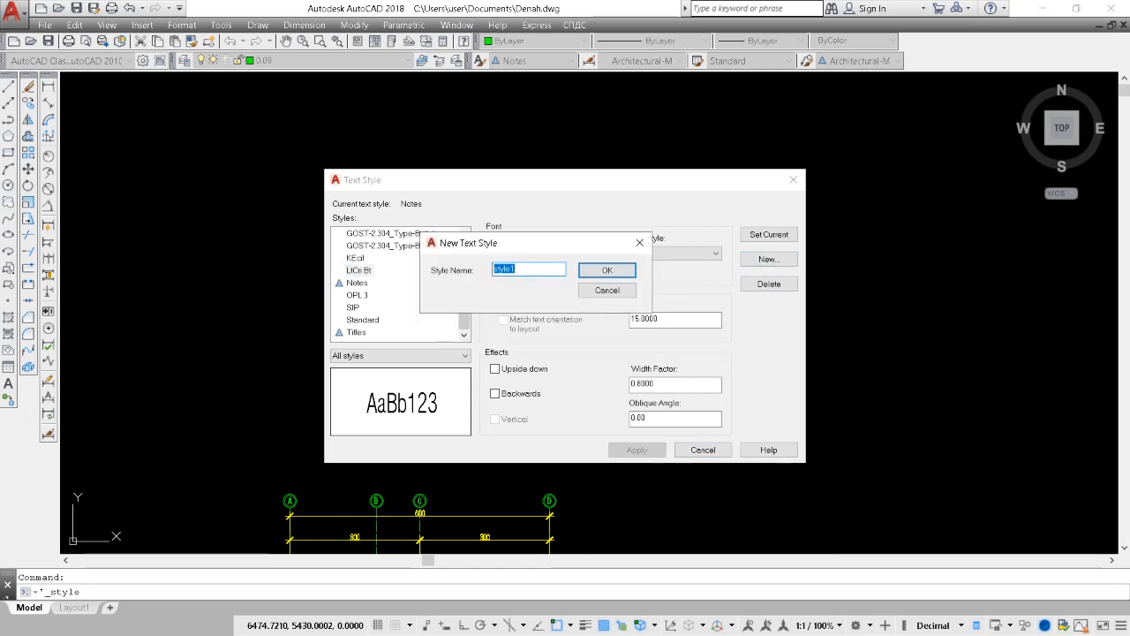
{"action": "key", "text": "BackSpace"}
{"action": "key", "text": "Return"}
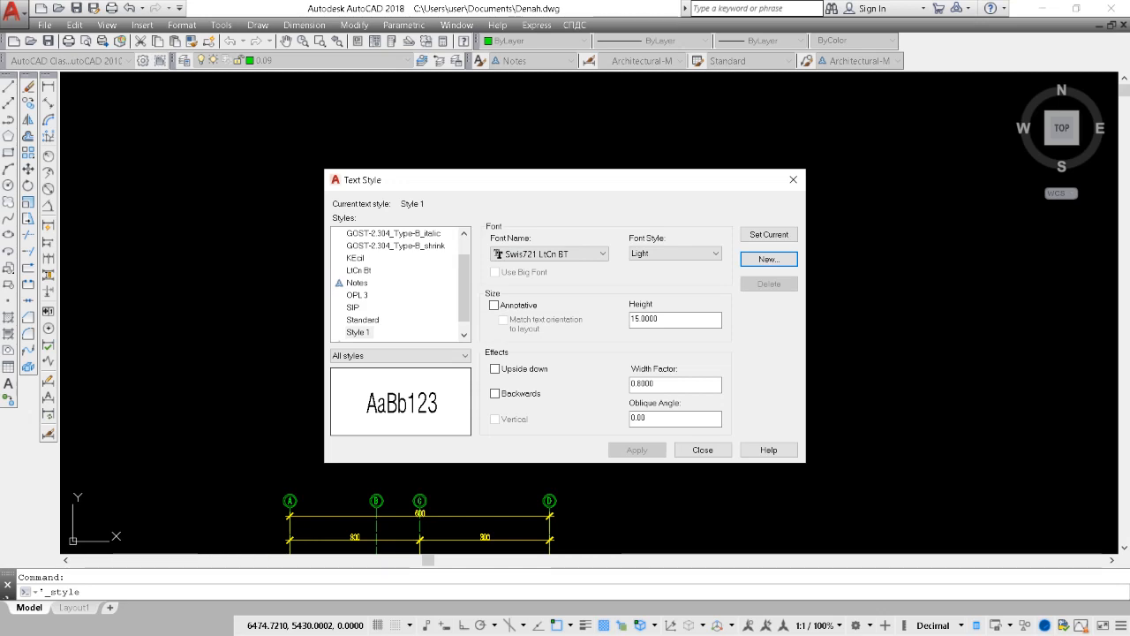
Choose the Swis721 LtCn BT font for Style 1, keeping its text height at 15
{"action": "left_click", "coordinate": [547, 253]}
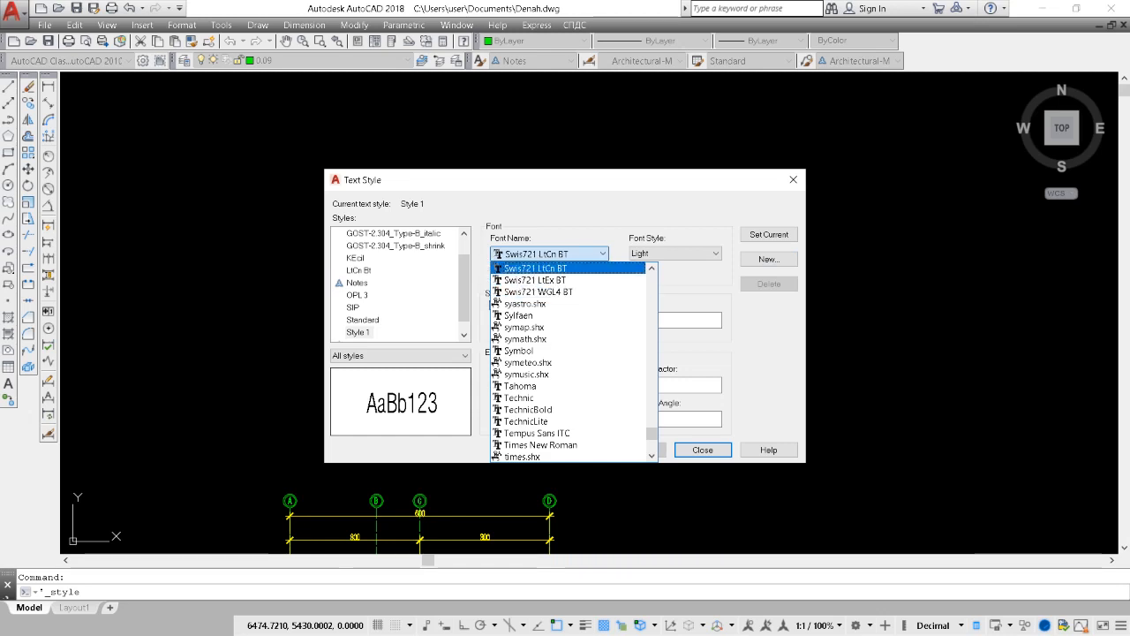
{"action": "left_click", "coordinate": [498, 267]}
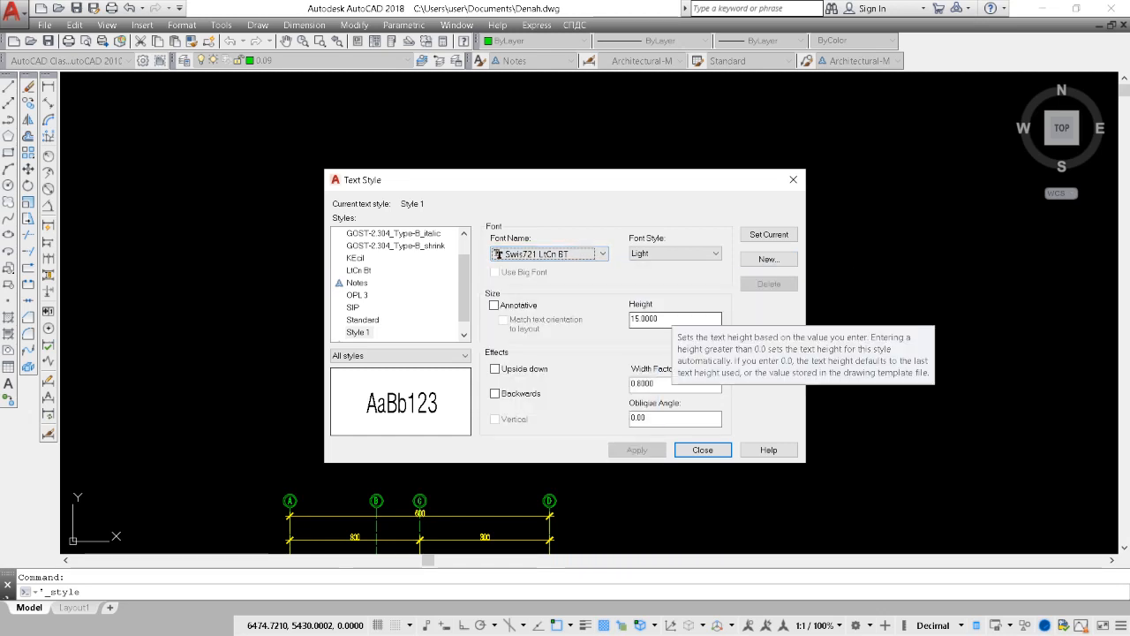
{"action": "double_click", "coordinate": [649, 319]}
{"action": "left_click", "coordinate": [649, 319]}
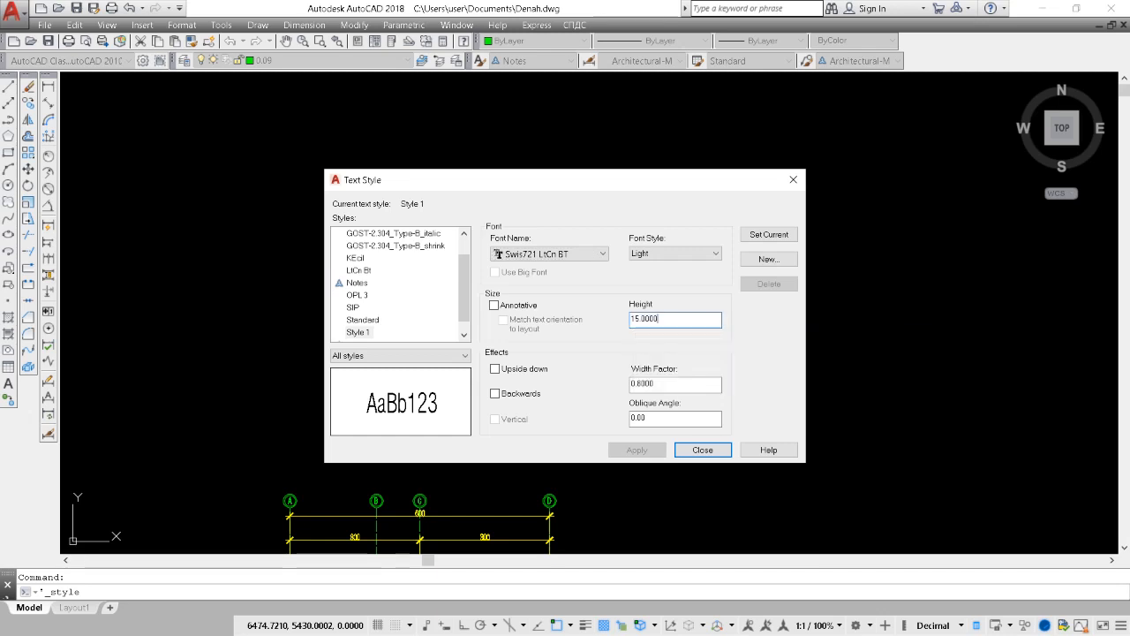
Try a width factor of 2 for Style 1, set it to 0.8, and close the text style settings
{"action": "double_click", "coordinate": [649, 384]}
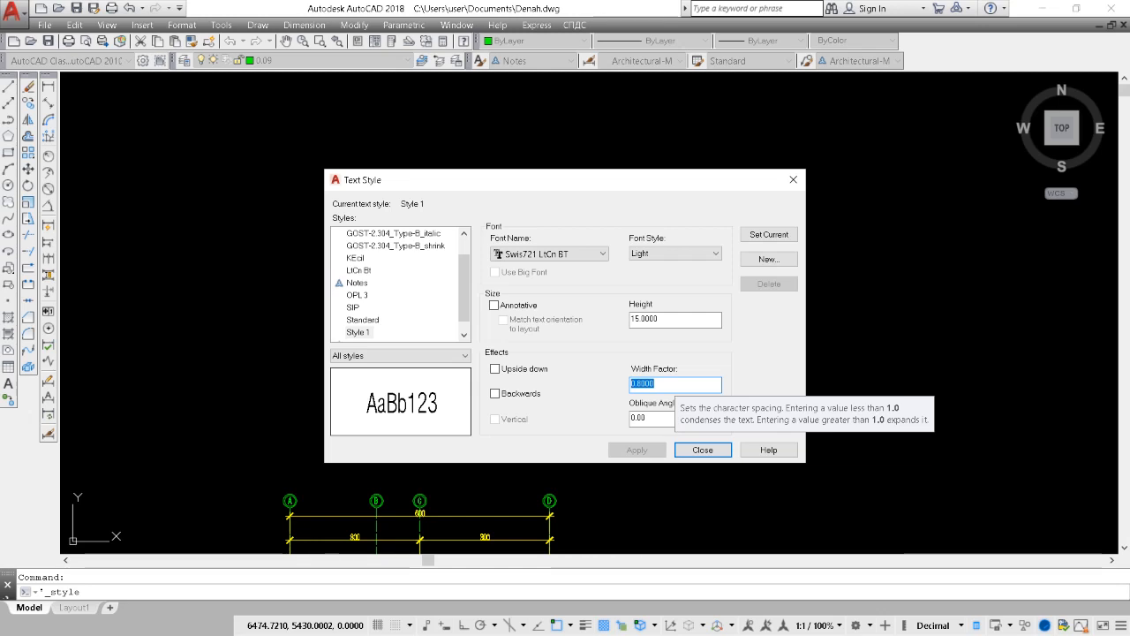
{"action": "type", "text": "2"}
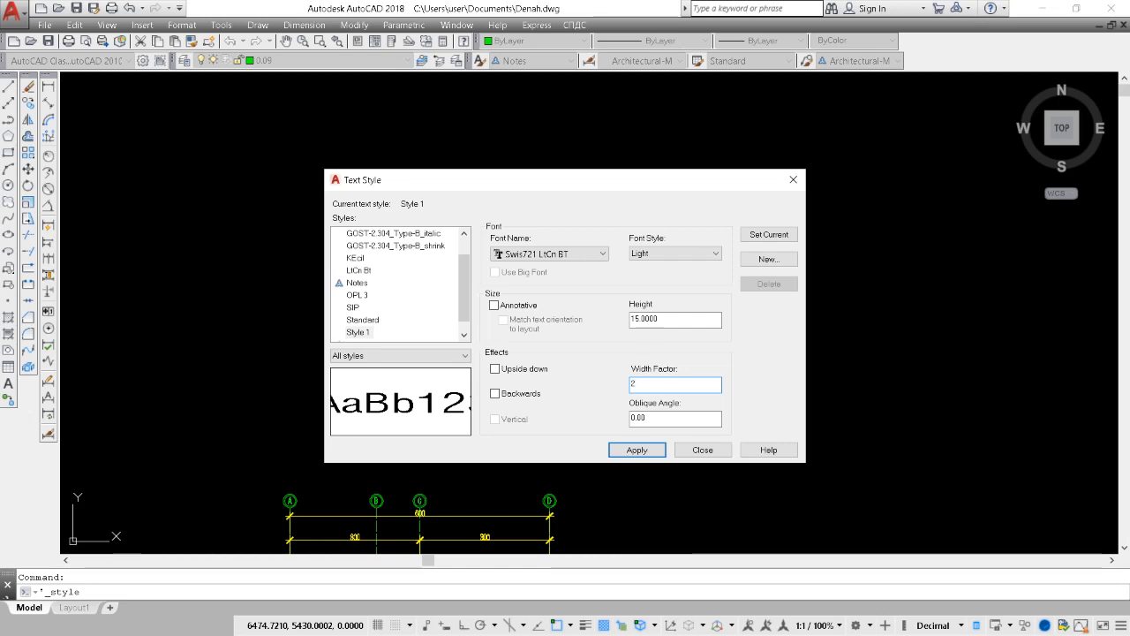
{"action": "type", "text": "0"}
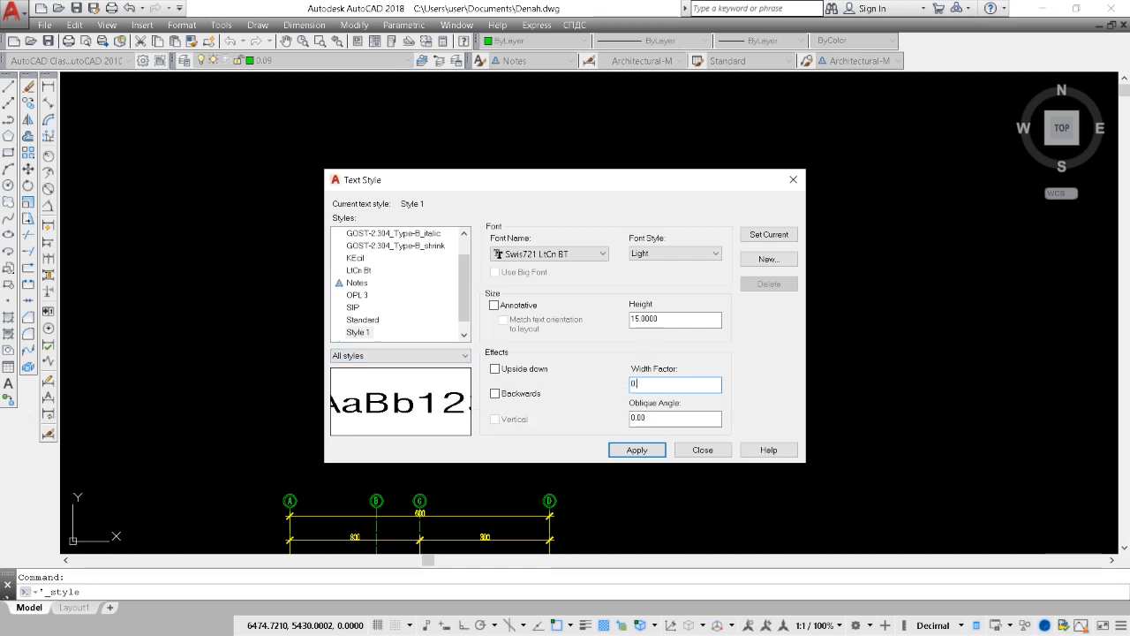
{"action": "type", "text": ".8"}
{"action": "key", "text": "Return"}
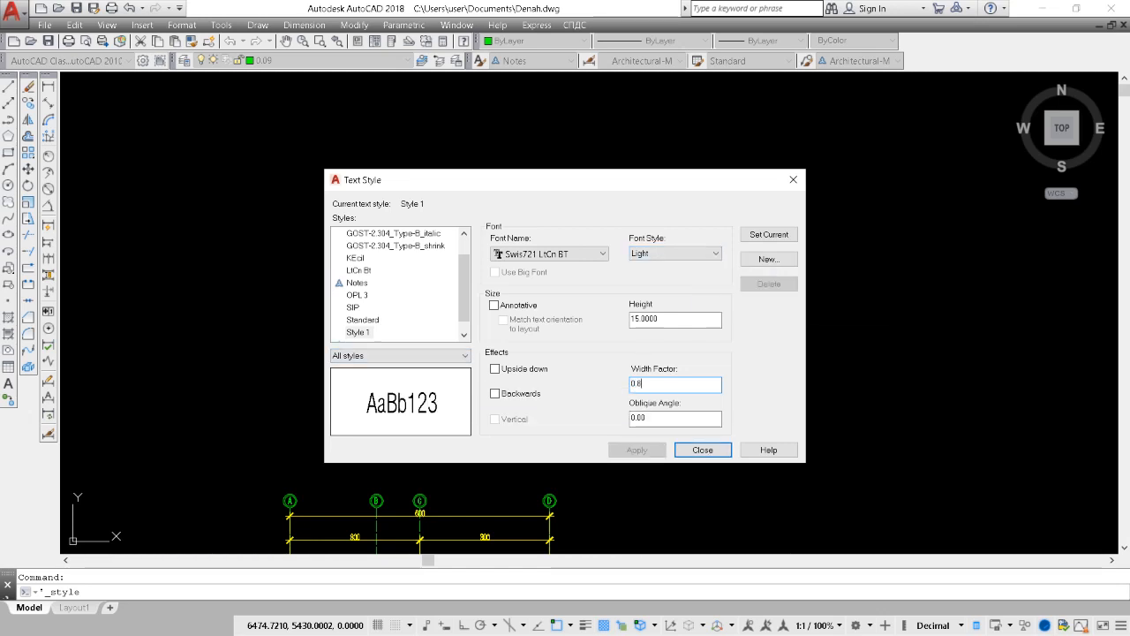
{"action": "key", "text": "Return"}
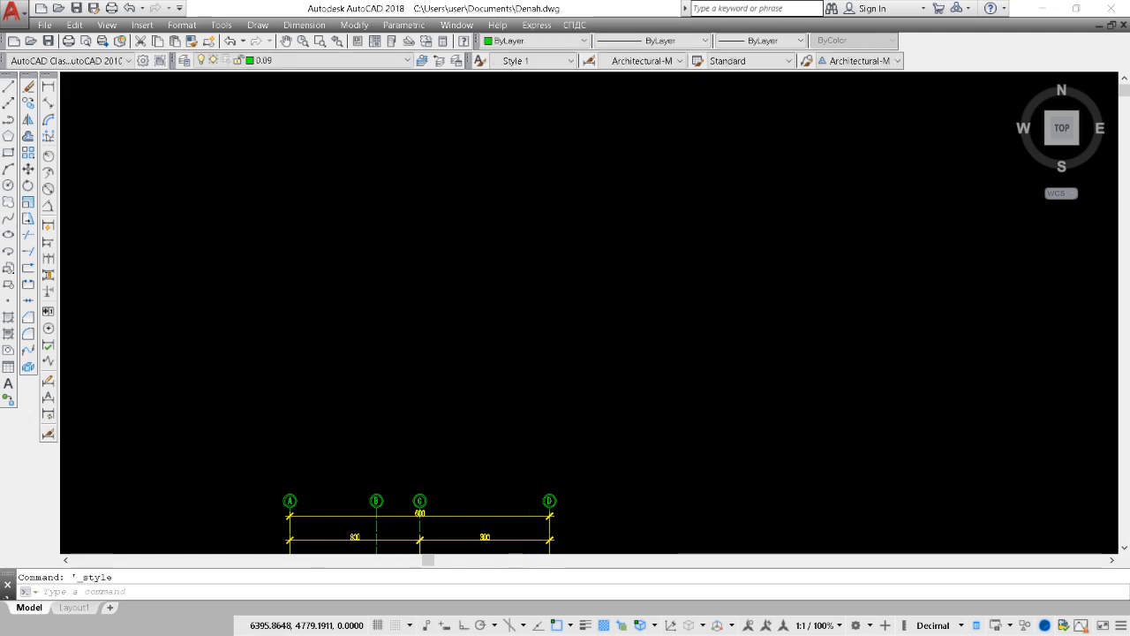
Select the KAMAR TIDUR room label between grid lines C and D to inspect its layer and text style
{"action": "scroll", "coordinate": [520, 389], "scroll_direction": "up", "scroll_amount": 5}
{"action": "middle_click_drag", "start_coordinate": [520, 391], "coordinate": [542, 291]}
{"action": "scroll", "coordinate": [541, 187], "scroll_direction": "down", "scroll_amount": 2}
{"action": "middle_click_drag", "start_coordinate": [541, 187], "coordinate": [528, 300]}
{"action": "middle_click_drag", "start_coordinate": [549, 380], "coordinate": [542, 268]}
{"action": "scroll", "coordinate": [537, 365], "scroll_direction": "up", "scroll_amount": 5}
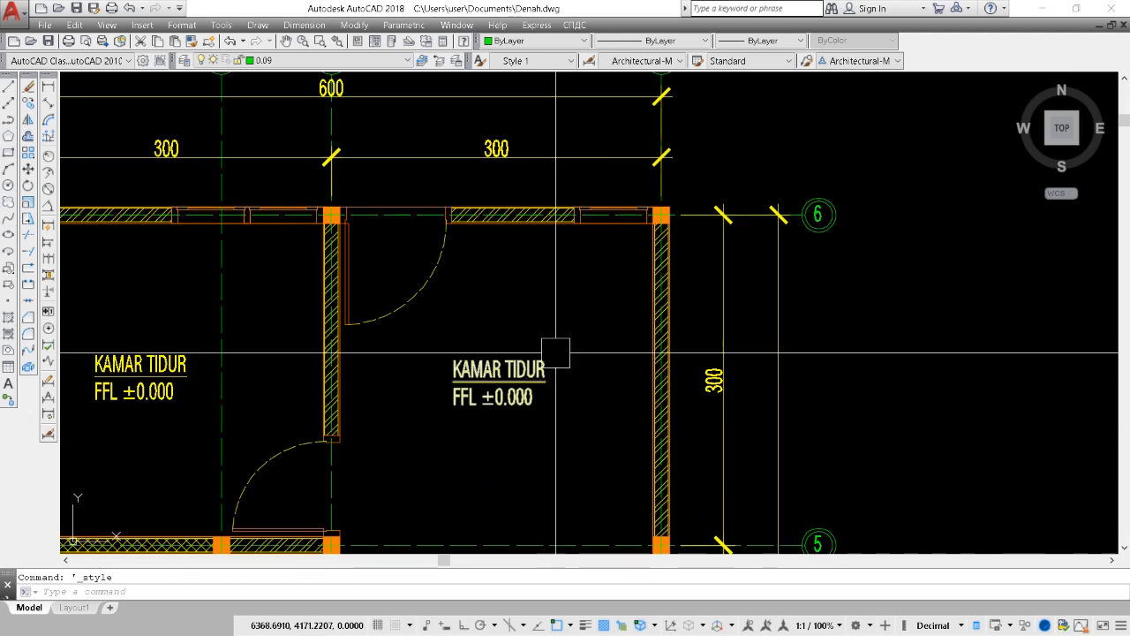
{"action": "middle_click_drag", "start_coordinate": [524, 404], "coordinate": [541, 403]}
{"action": "scroll", "coordinate": [540, 402], "scroll_direction": "down", "scroll_amount": 3}
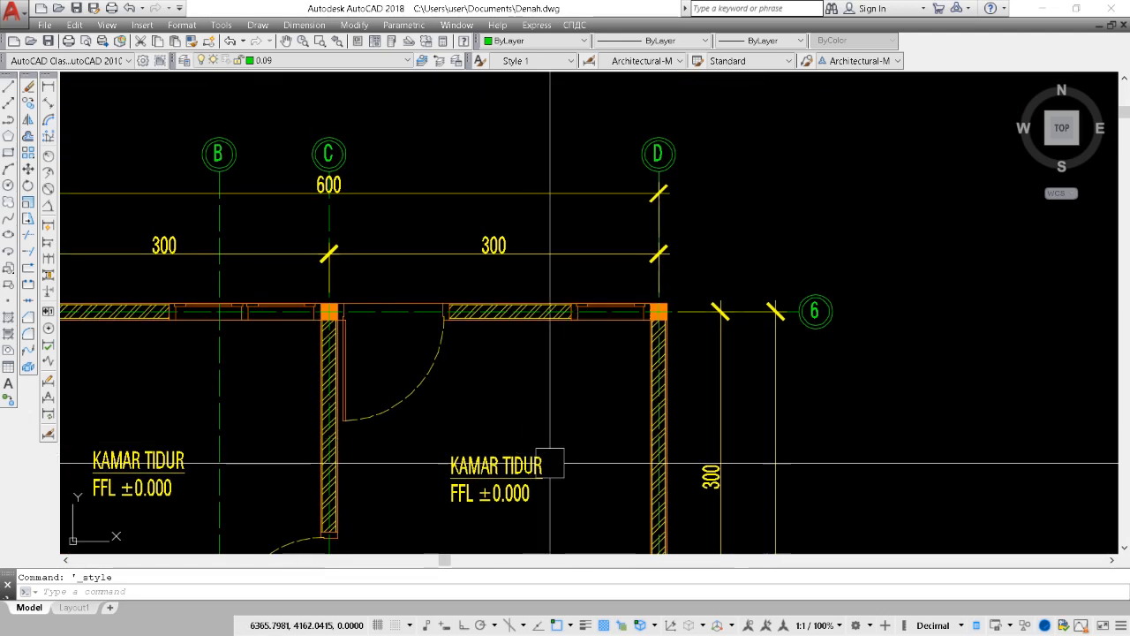
{"action": "left_click", "coordinate": [583, 515]}
{"action": "left_click", "coordinate": [427, 428]}
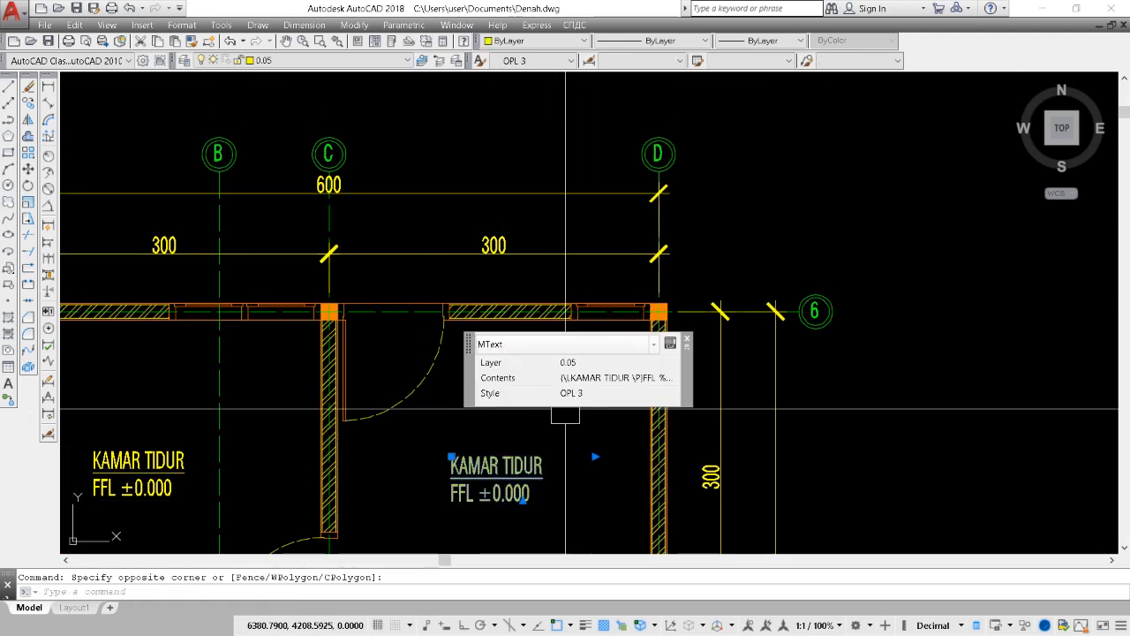
Assign the LtCn Bt text style to the selected KAMAR TIDUR label between grid lines C and D
{"action": "left_click", "coordinate": [529, 60]}
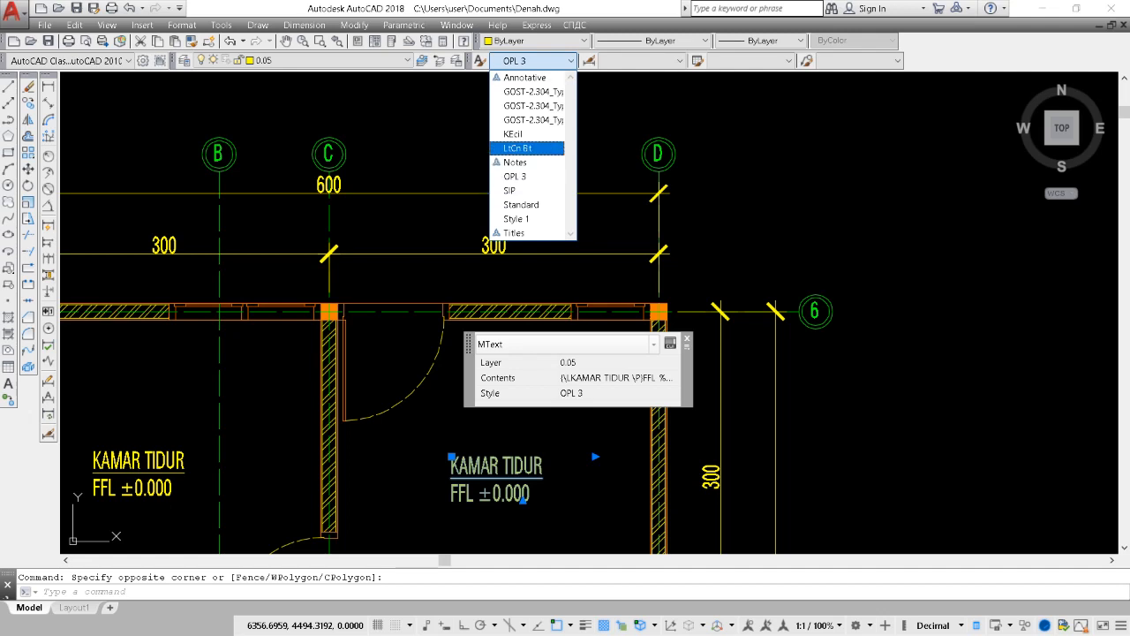
{"action": "left_click", "coordinate": [518, 148]}
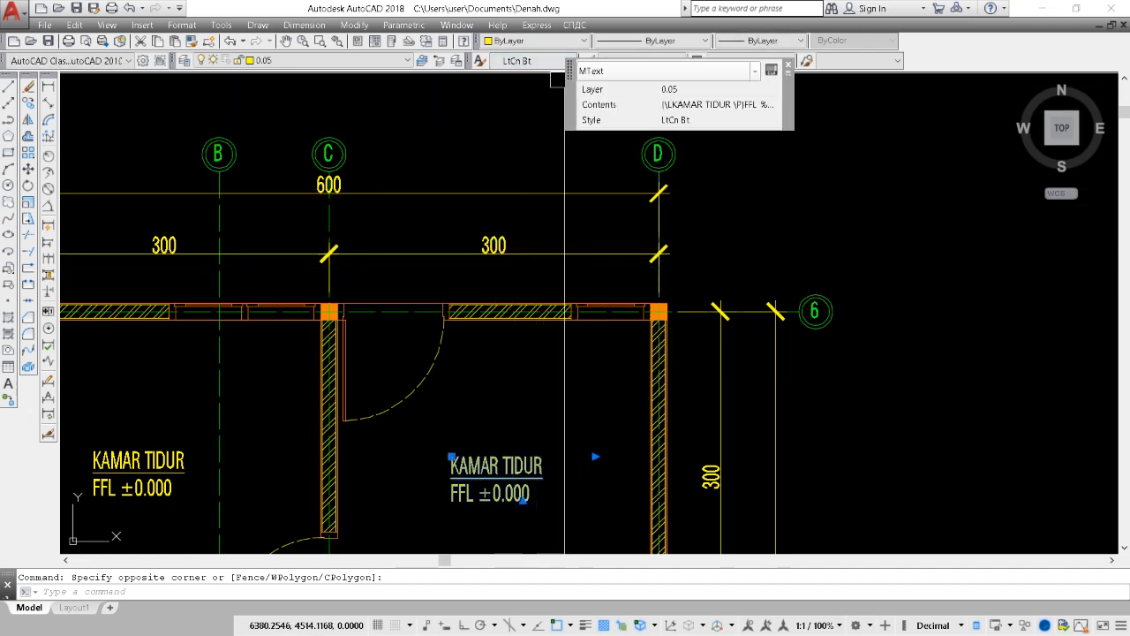
{"action": "left_click", "coordinate": [529, 60]}
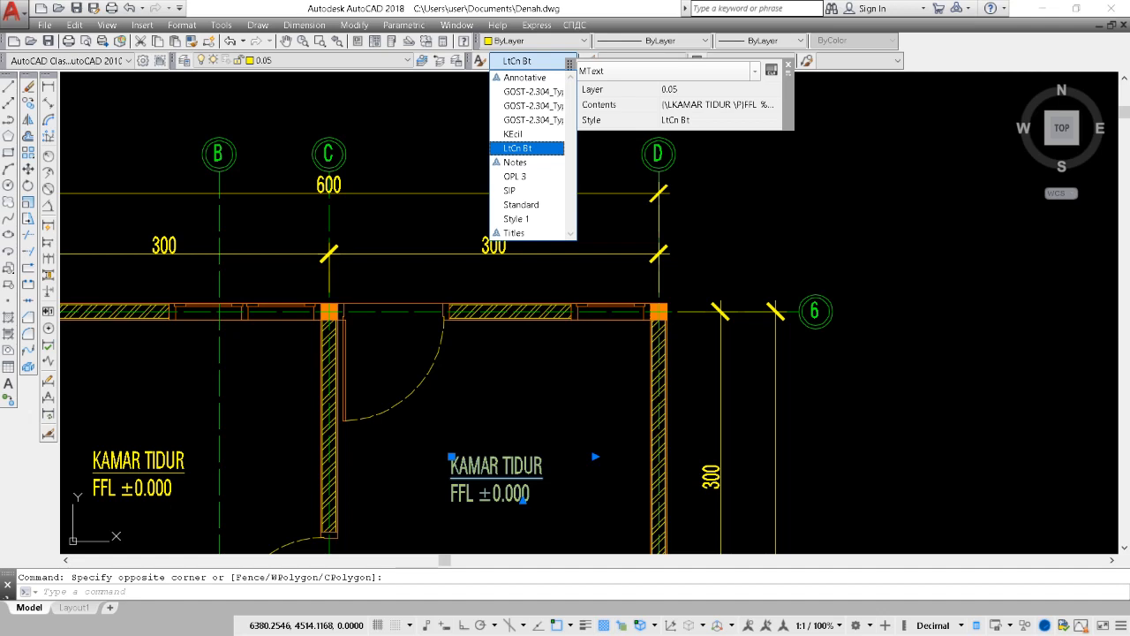
{"action": "left_click", "coordinate": [526, 147]}
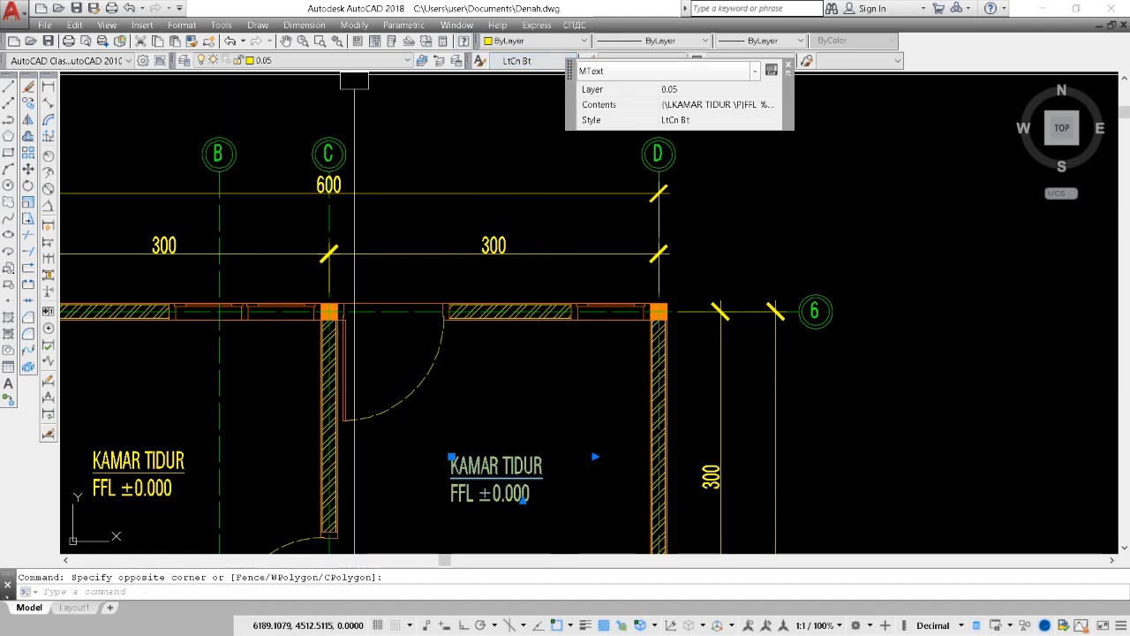
Try the Standard text style on the selected KAMAR TIDUR label and set it back to LtCn Bt
{"action": "left_click", "coordinate": [534, 60]}
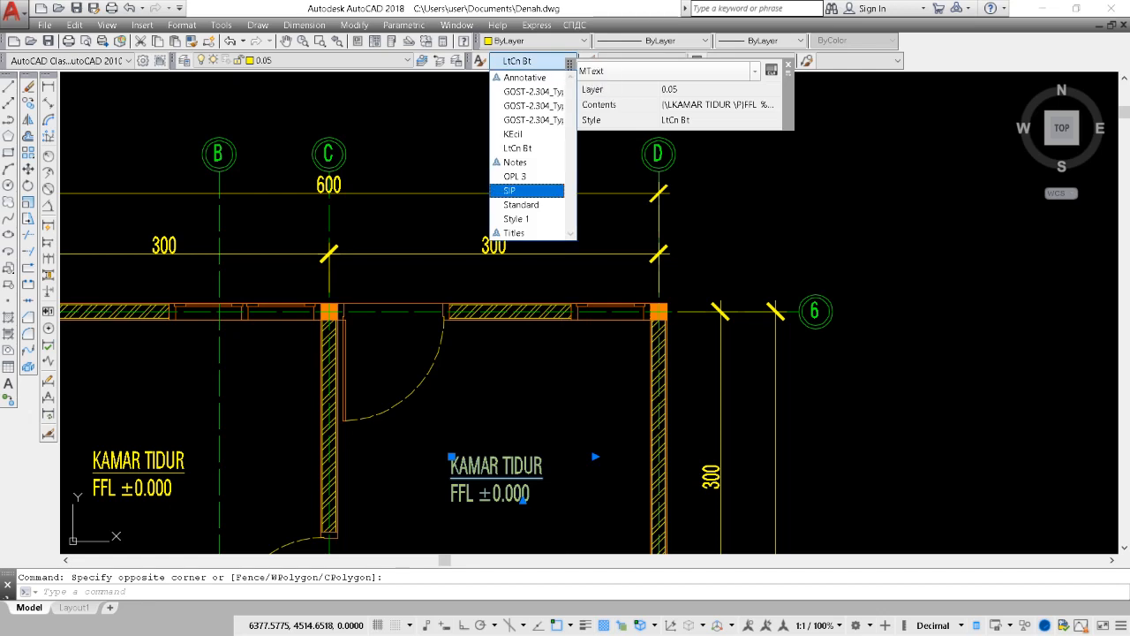
{"action": "left_click", "coordinate": [525, 203]}
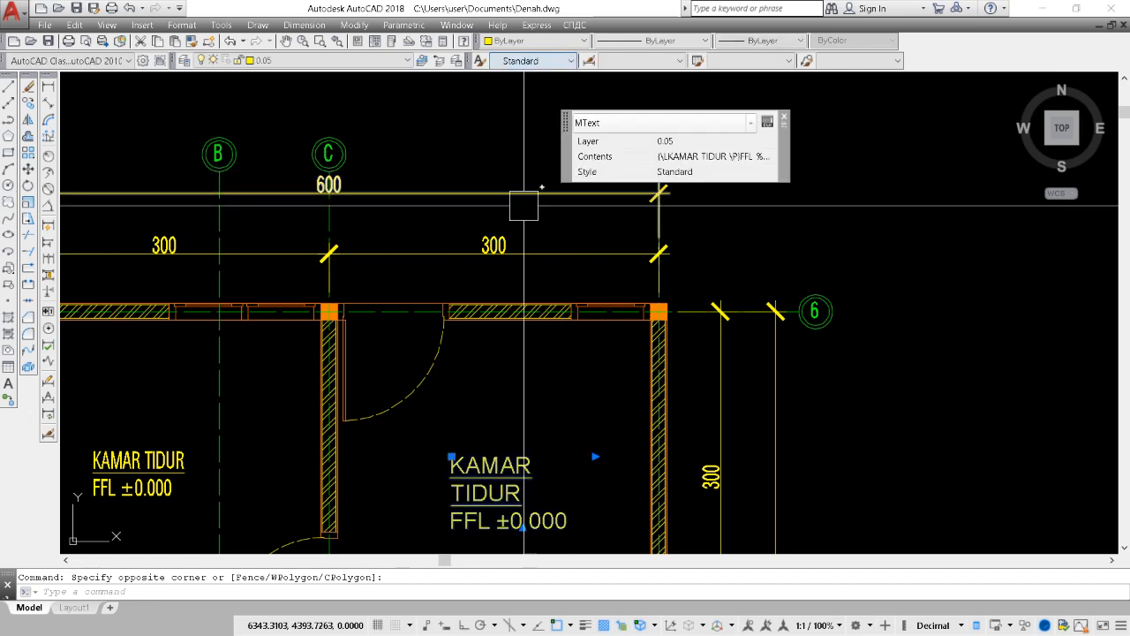
{"action": "left_click", "coordinate": [534, 41]}
{"action": "left_click", "coordinate": [528, 218]}
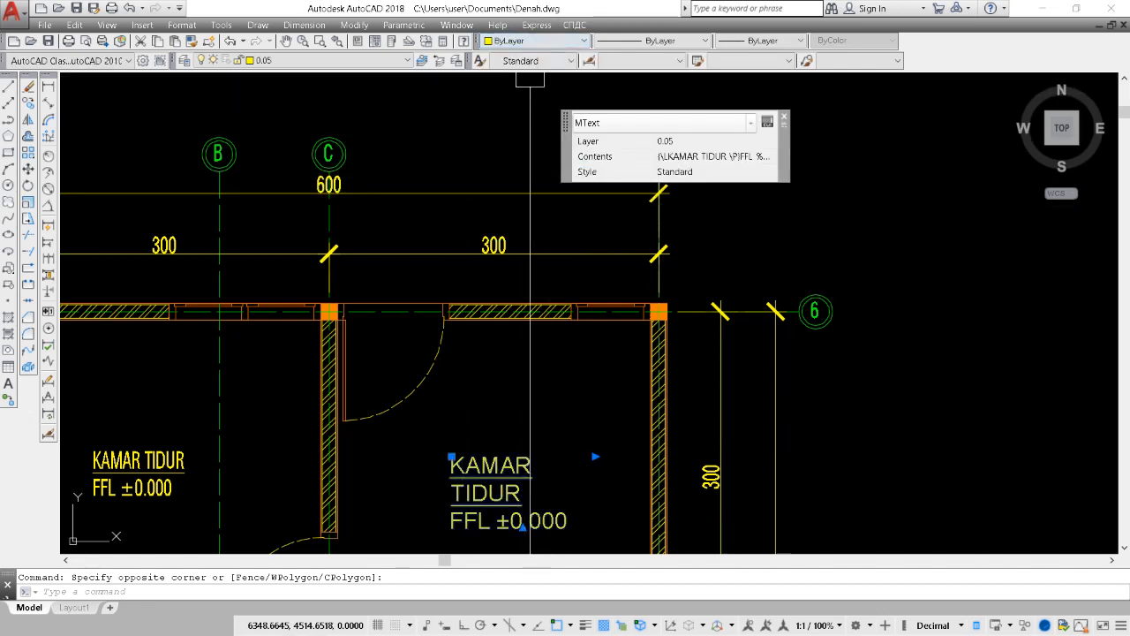
{"action": "left_click", "coordinate": [531, 61]}
{"action": "left_click", "coordinate": [521, 148]}
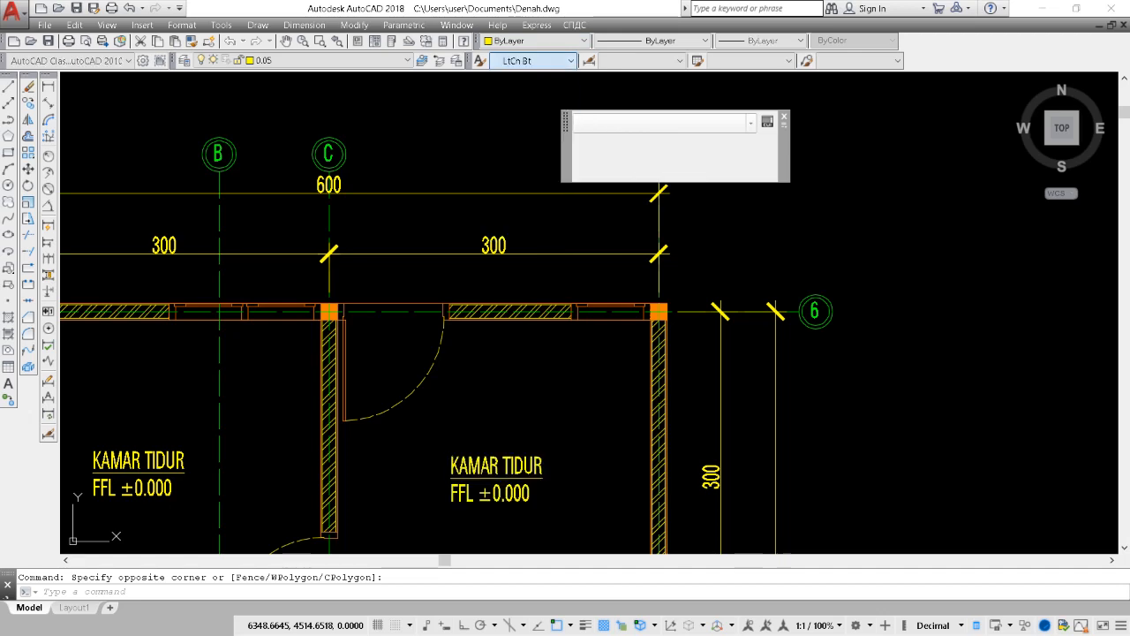
{"action": "scroll", "coordinate": [527, 361], "scroll_direction": "down", "scroll_amount": 2}
{"action": "middle_click_drag", "start_coordinate": [527, 360], "coordinate": [391, 357]}
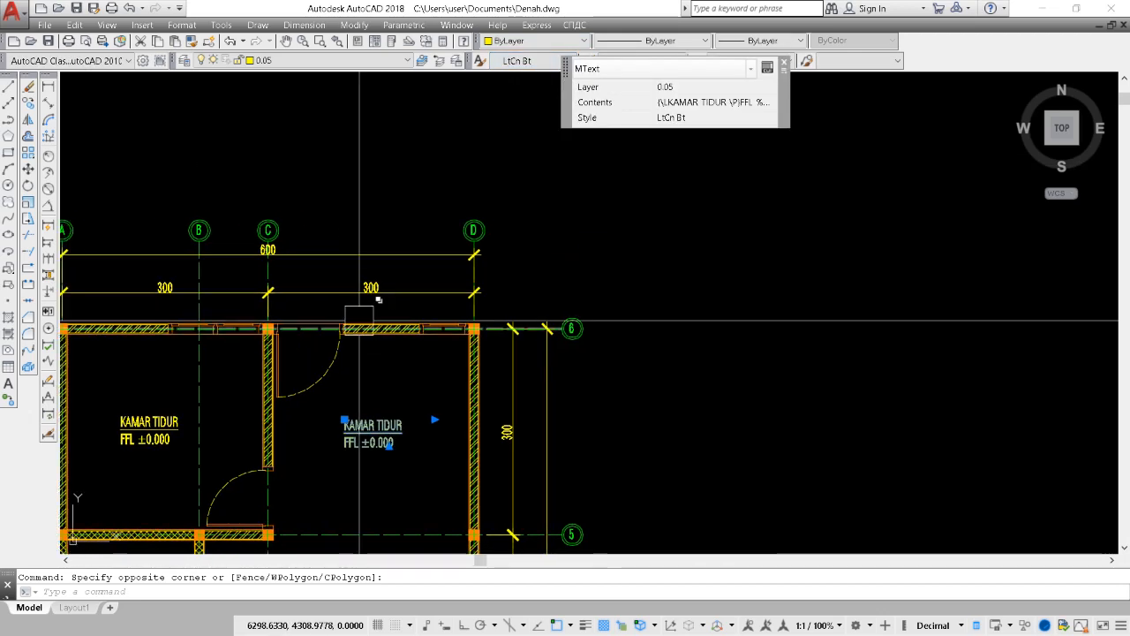
{"action": "left_click", "coordinate": [523, 166]}
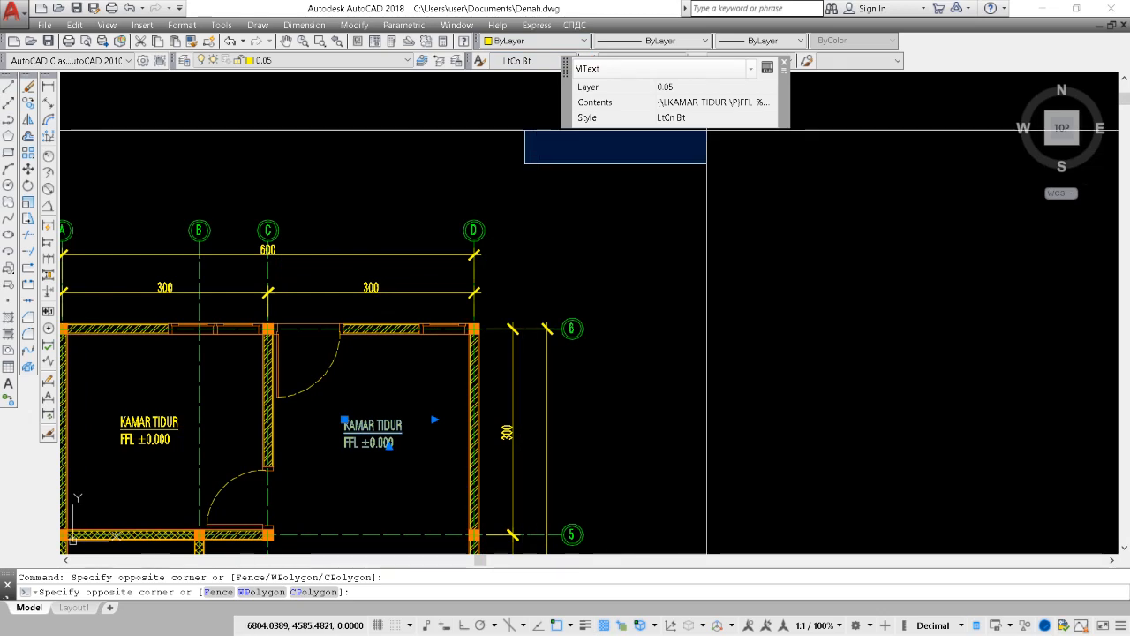
{"action": "left_click", "coordinate": [661, 188]}
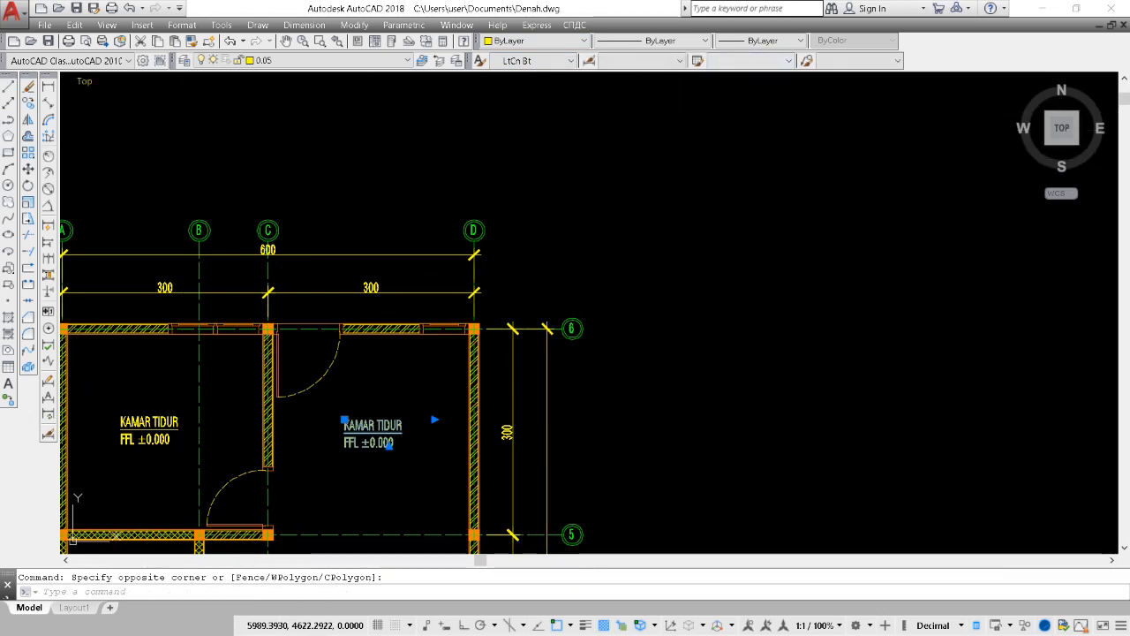
Draw a horizontal linear dimension about 255 units long in the empty area above the floor plan's grid bubbles
{"action": "scroll", "coordinate": [350, 227], "scroll_direction": "up", "scroll_amount": 2}
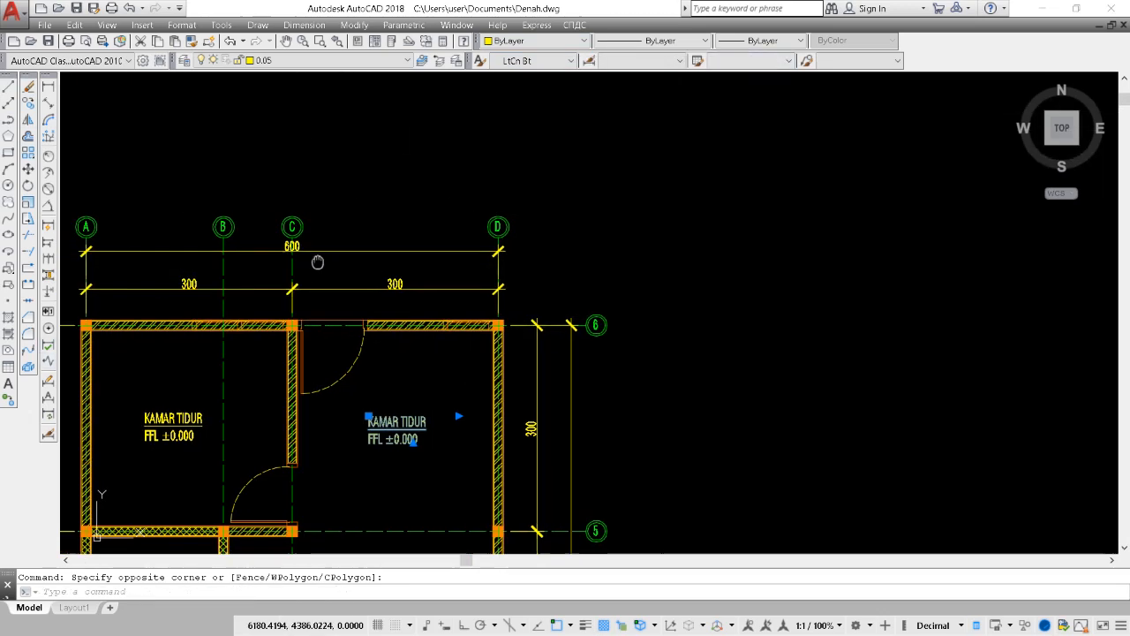
{"action": "middle_click_drag", "start_coordinate": [350, 227], "coordinate": [465, 373]}
{"action": "scroll", "coordinate": [465, 372], "scroll_direction": "down", "scroll_amount": 2}
{"action": "middle_click_drag", "start_coordinate": [415, 292], "coordinate": [391, 388]}
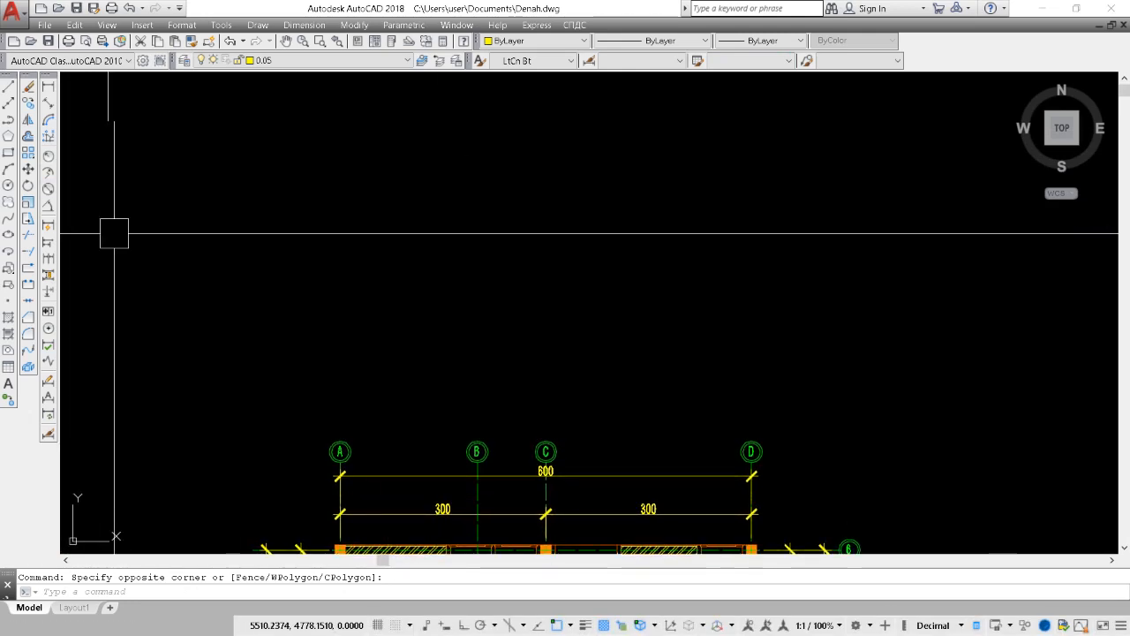
{"action": "type", "text": "DI"}
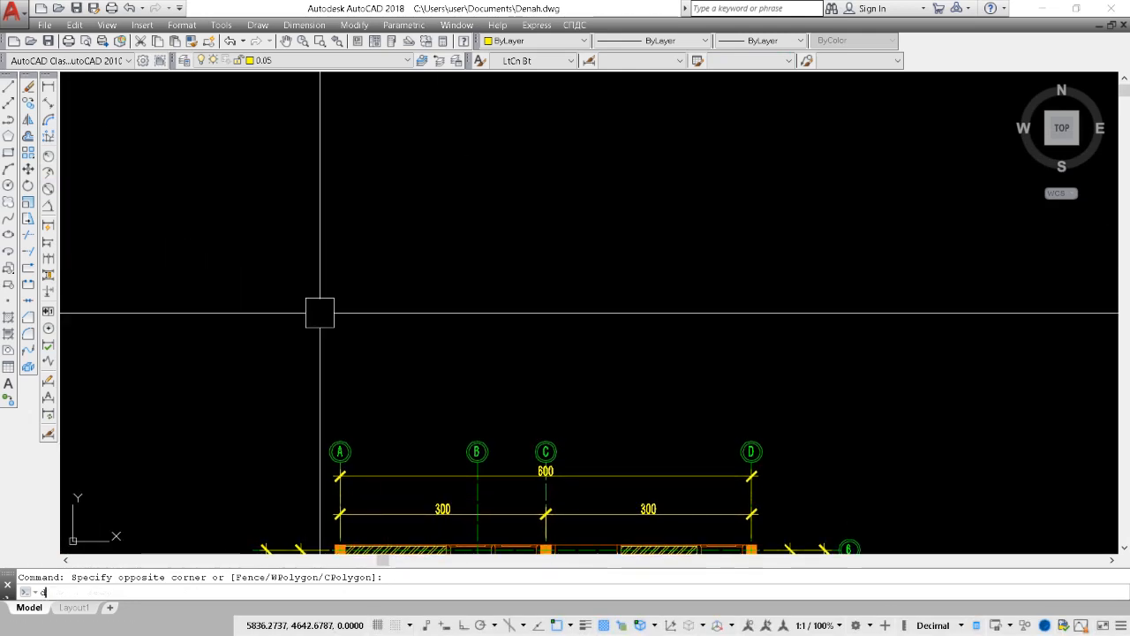
{"action": "key", "text": "BackSpace"}
{"action": "key", "text": "BackSpace"}
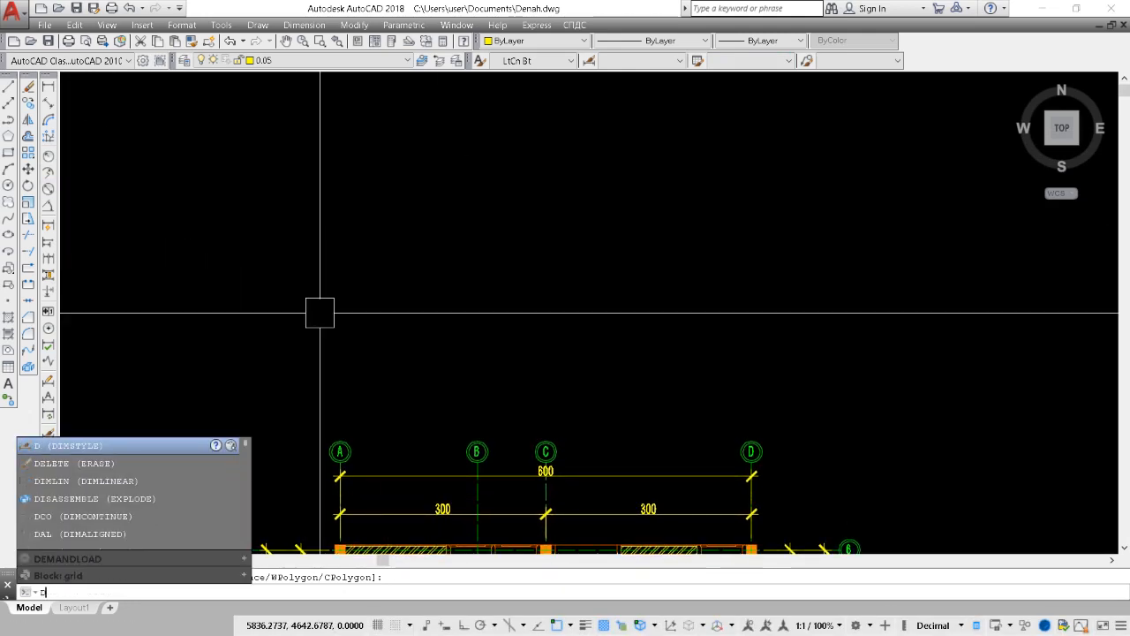
{"action": "type", "text": "DIML"}
{"action": "type", "text": "I"}
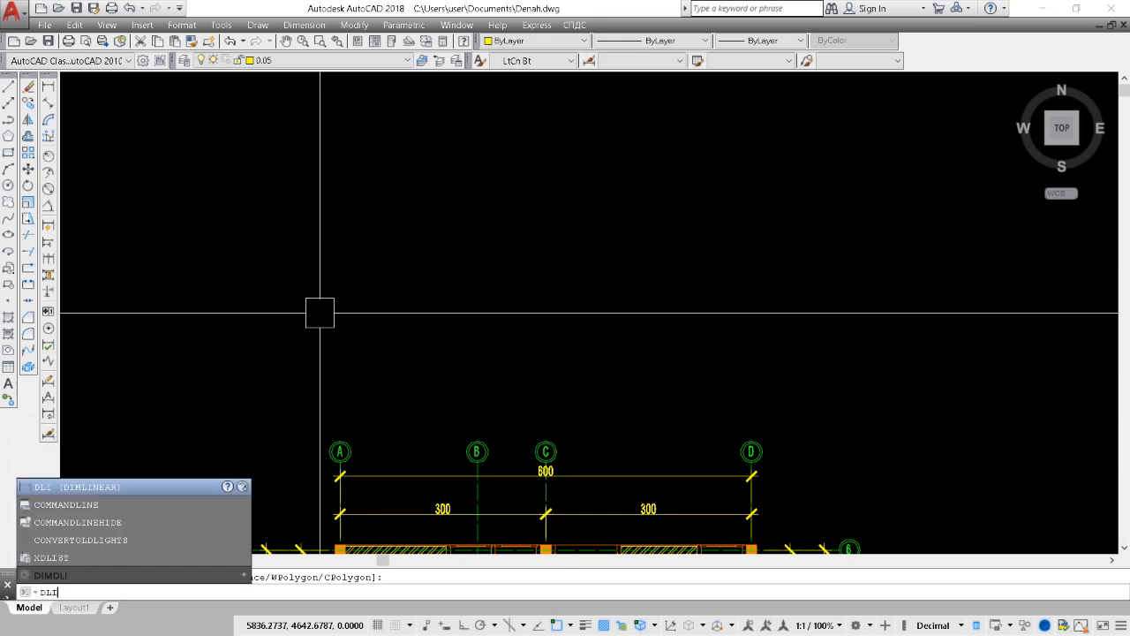
{"action": "key", "text": "Return"}
{"action": "left_click", "coordinate": [338, 312]}
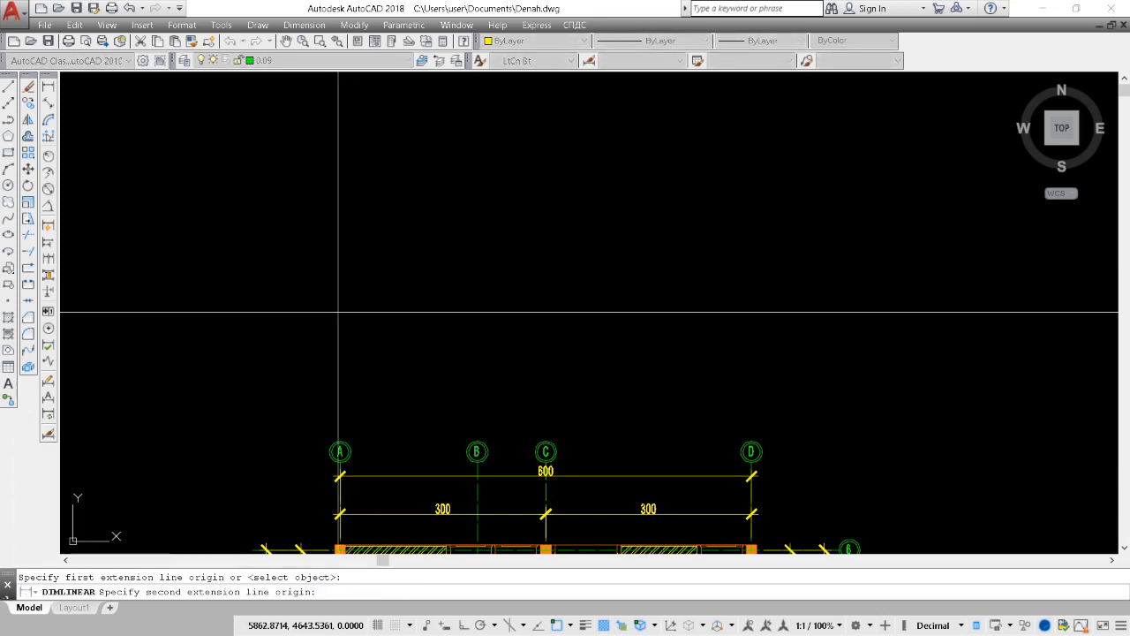
{"action": "left_click", "coordinate": [513, 312]}
{"action": "scroll", "coordinate": [443, 339], "scroll_direction": "up", "scroll_amount": 4}
{"action": "scroll", "coordinate": [372, 338], "scroll_direction": "up", "scroll_amount": 2}
{"action": "left_click", "coordinate": [411, 313]}
{"action": "scroll", "coordinate": [416, 307], "scroll_direction": "down", "scroll_amount": 5}
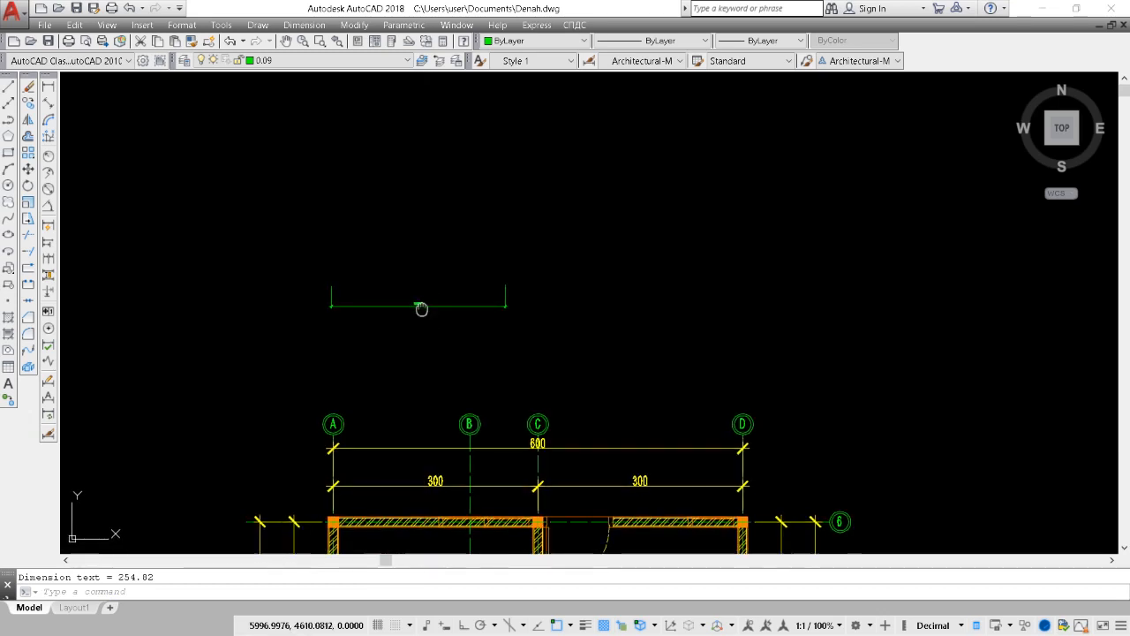
Examine the text size of the trial dimension above the floor plan and erase that dimension
{"action": "scroll", "coordinate": [421, 308], "scroll_direction": "up", "scroll_amount": 3}
{"action": "scroll", "coordinate": [394, 302], "scroll_direction": "up", "scroll_amount": 2}
{"action": "scroll", "coordinate": [407, 270], "scroll_direction": "down", "scroll_amount": 3}
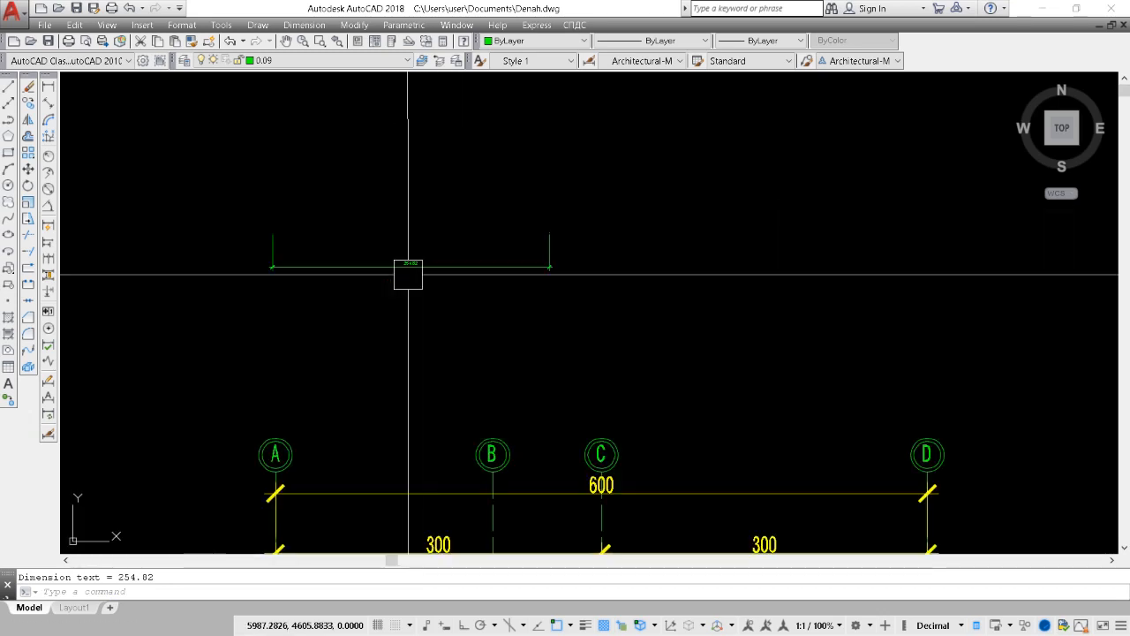
{"action": "middle_click_drag", "start_coordinate": [408, 275], "coordinate": [409, 316]}
{"action": "left_click", "coordinate": [456, 357]}
{"action": "left_click", "coordinate": [386, 262]}
{"action": "key", "text": "Delete"}
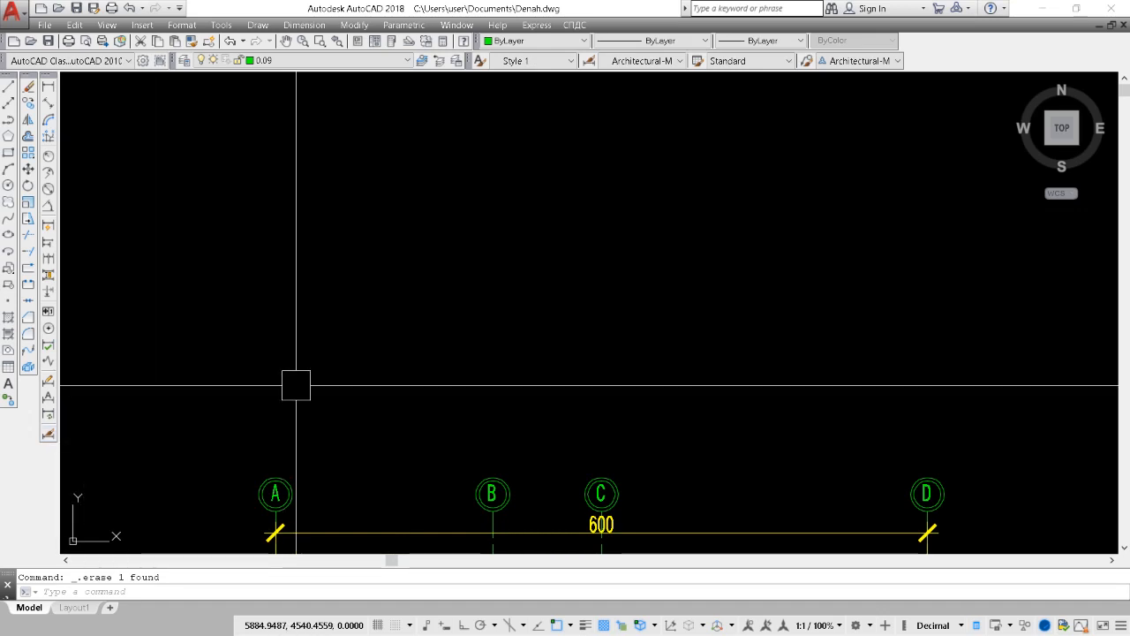
{"action": "type", "text": "DLI"}
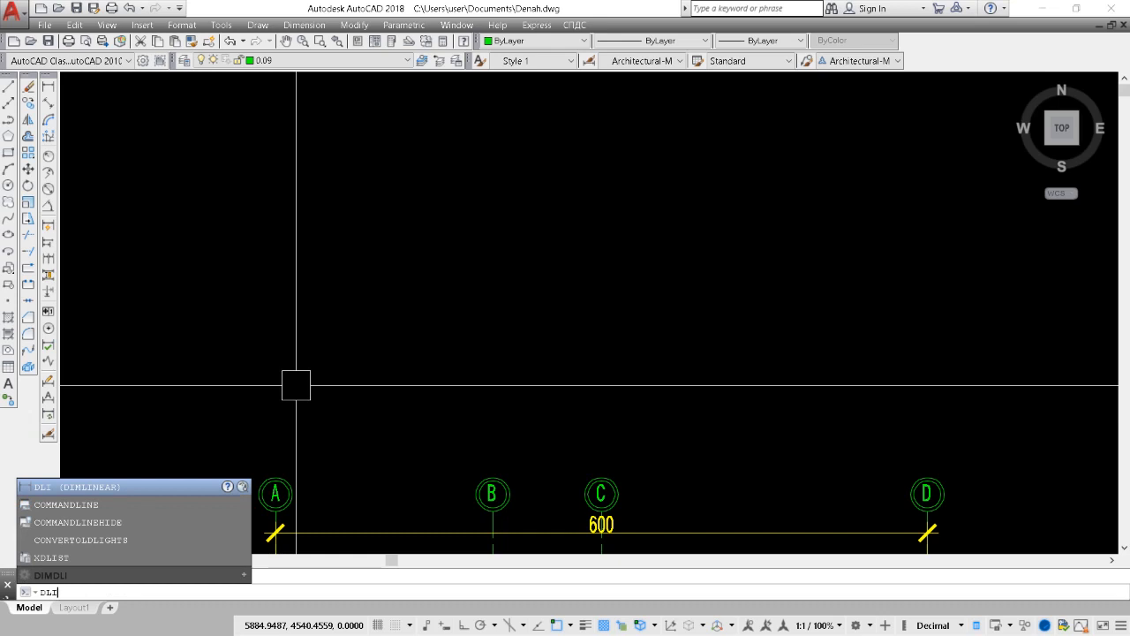
{"action": "key", "text": "BackSpace"}
{"action": "key", "text": "BackSpace"}
{"action": "key", "text": "BackSpace"}
{"action": "key", "text": "Delete"}
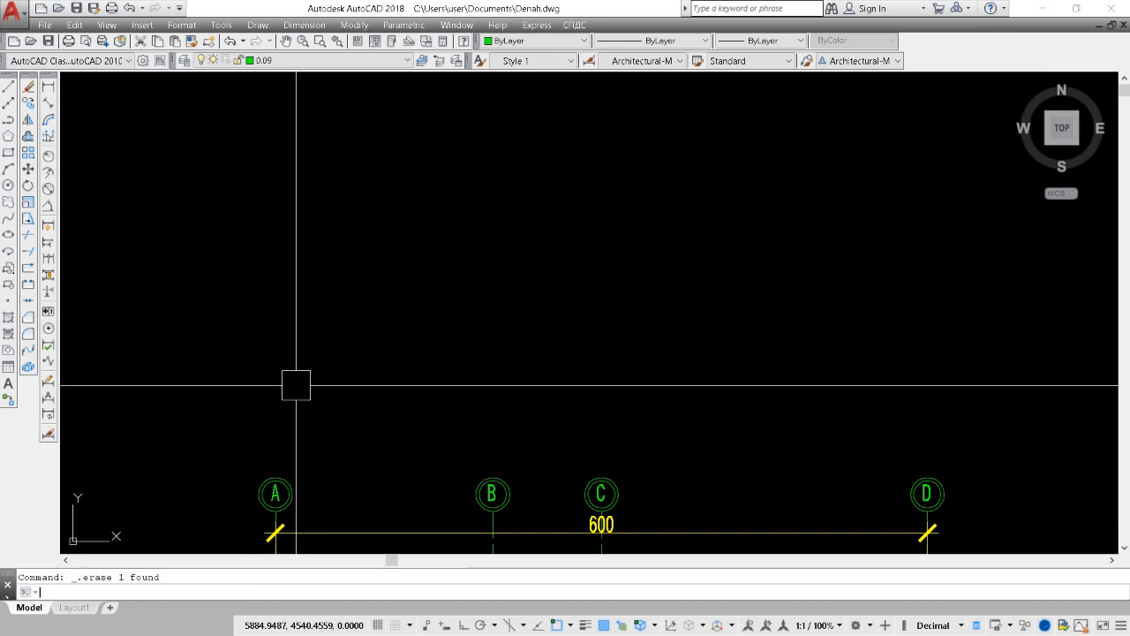
Open the dimension style manager with the DIMSTYLE command
{"action": "type", "text": "DIM"}
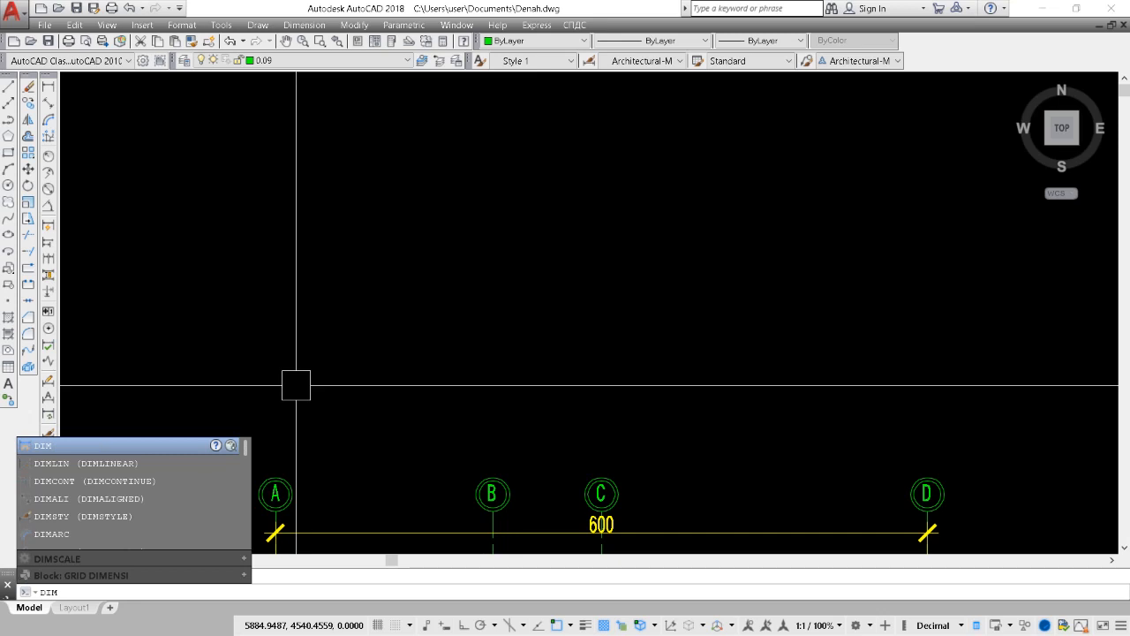
{"action": "type", "text": "STYL"}
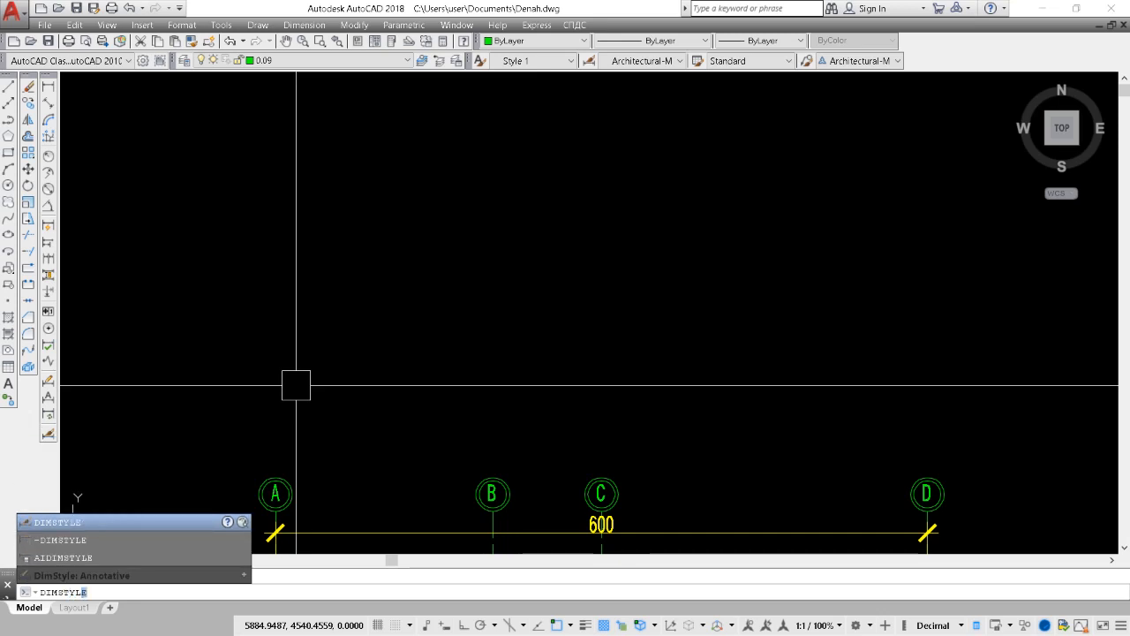
{"action": "type", "text": "E"}
{"action": "key", "text": "Return"}
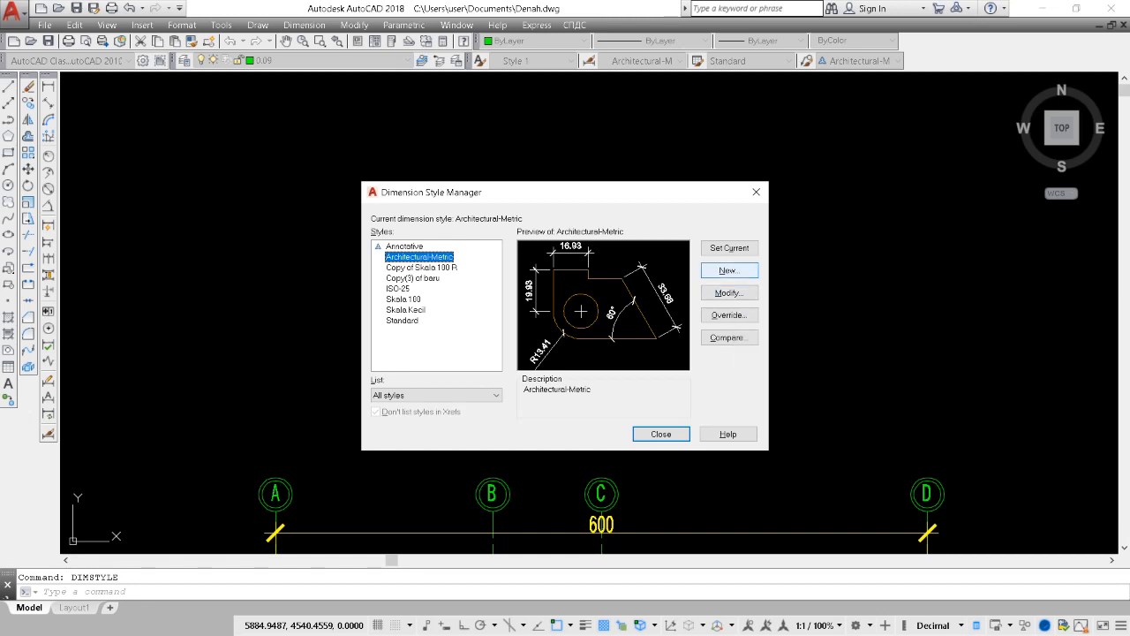
Start a new dimension style named Skala 100 based on Architectural-Metric and cancel its creation
{"action": "left_click", "coordinate": [728, 270]}
{"action": "left_click", "coordinate": [530, 284]}
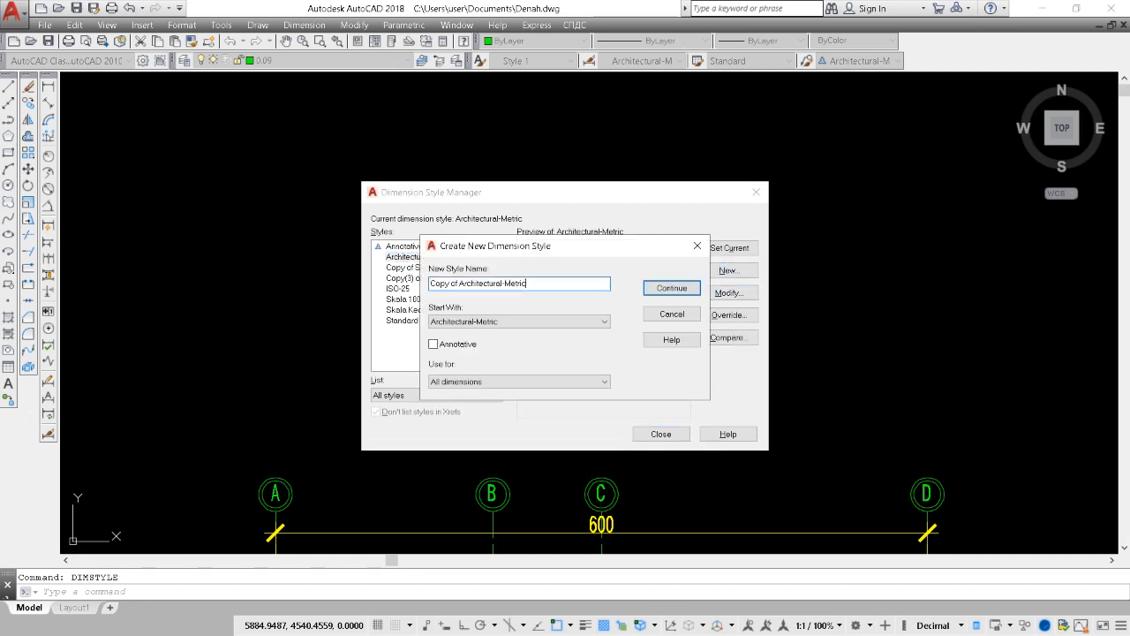
{"action": "key", "text": "BackSpace"}
{"action": "key", "text": "BackSpace"}
{"action": "key", "text": "BackSpace"}
{"action": "key", "text": "BackSpace"}
{"action": "key", "text": "BackSpace"}
{"action": "key", "text": "BackSpace"}
{"action": "key", "text": "BackSpace"}
{"action": "key", "text": "BackSpace"}
{"action": "key", "text": "BackSpace"}
{"action": "key", "text": "BackSpace"}
{"action": "key", "text": "BackSpace"}
{"action": "key", "text": "BackSpace"}
{"action": "key", "text": "BackSpace"}
{"action": "key", "text": "BackSpace"}
{"action": "key", "text": "BackSpace"}
{"action": "key", "text": "BackSpace"}
{"action": "key", "text": "BackSpace"}
{"action": "key", "text": "BackSpace"}
{"action": "key", "text": "BackSpace"}
{"action": "key", "text": "BackSpace"}
{"action": "type", "text": "Ska"}
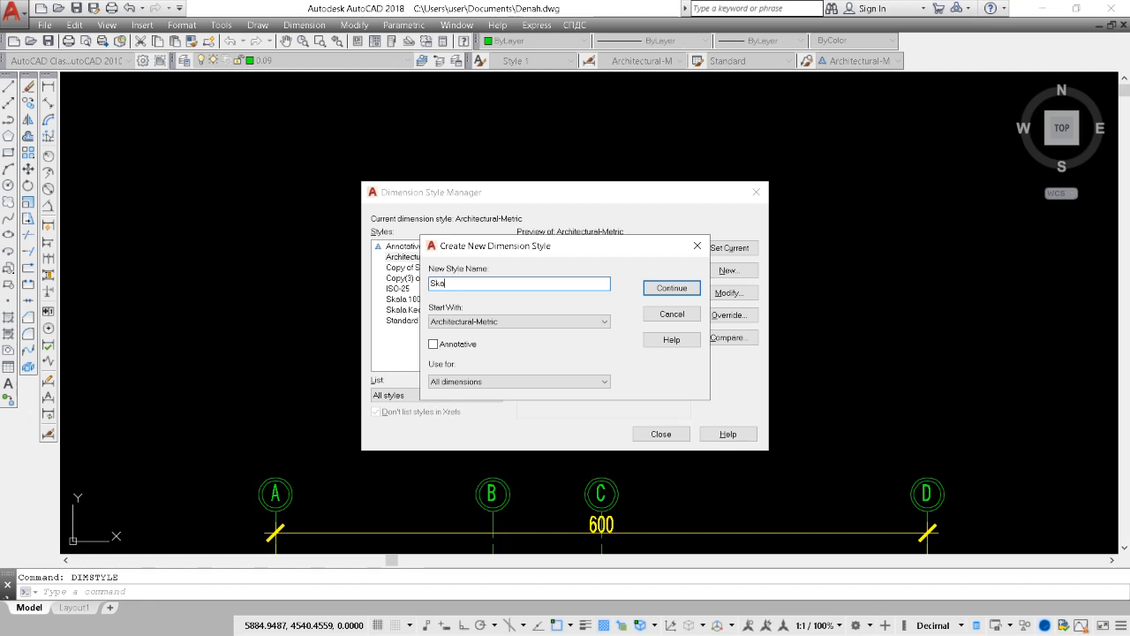
{"action": "type", "text": "la.100"}
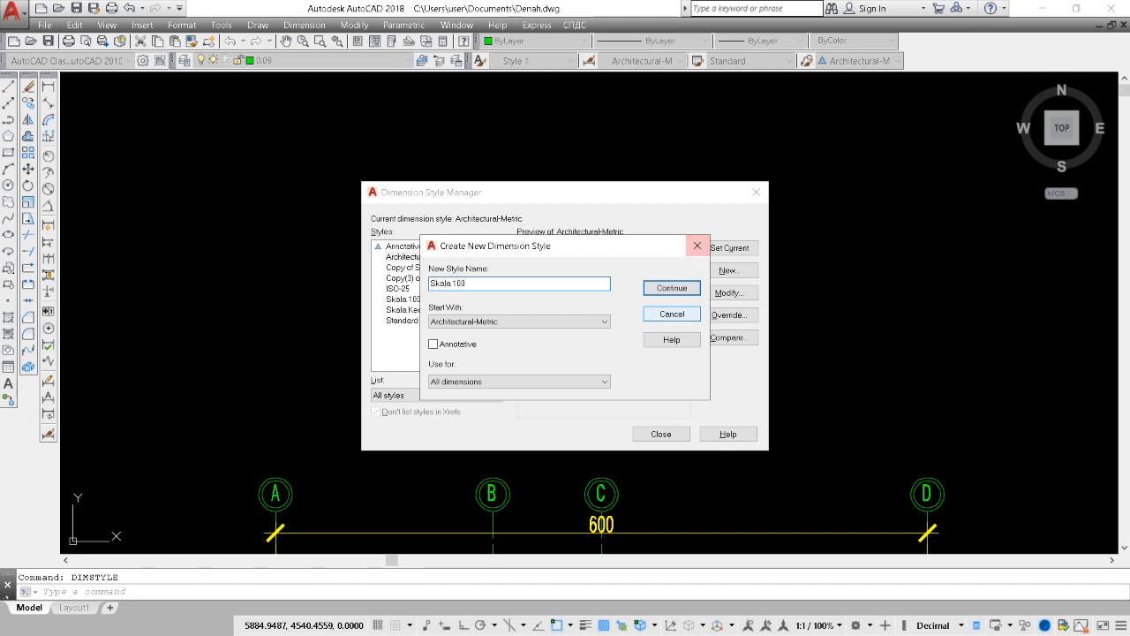
{"action": "double_click", "coordinate": [476, 282]}
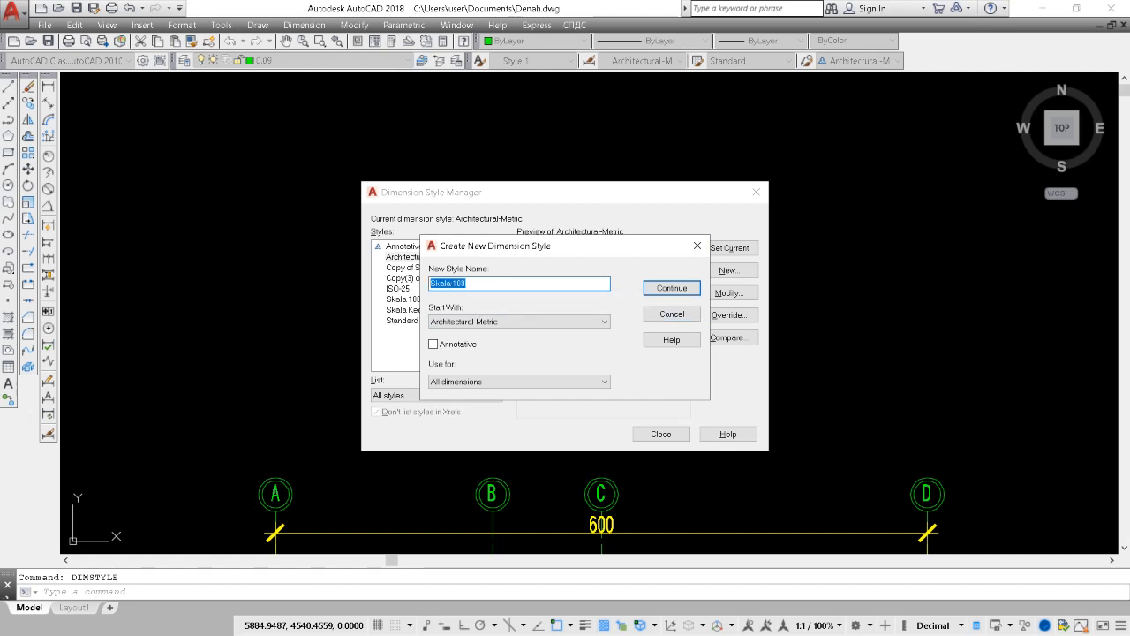
{"action": "left_click", "coordinate": [697, 245]}
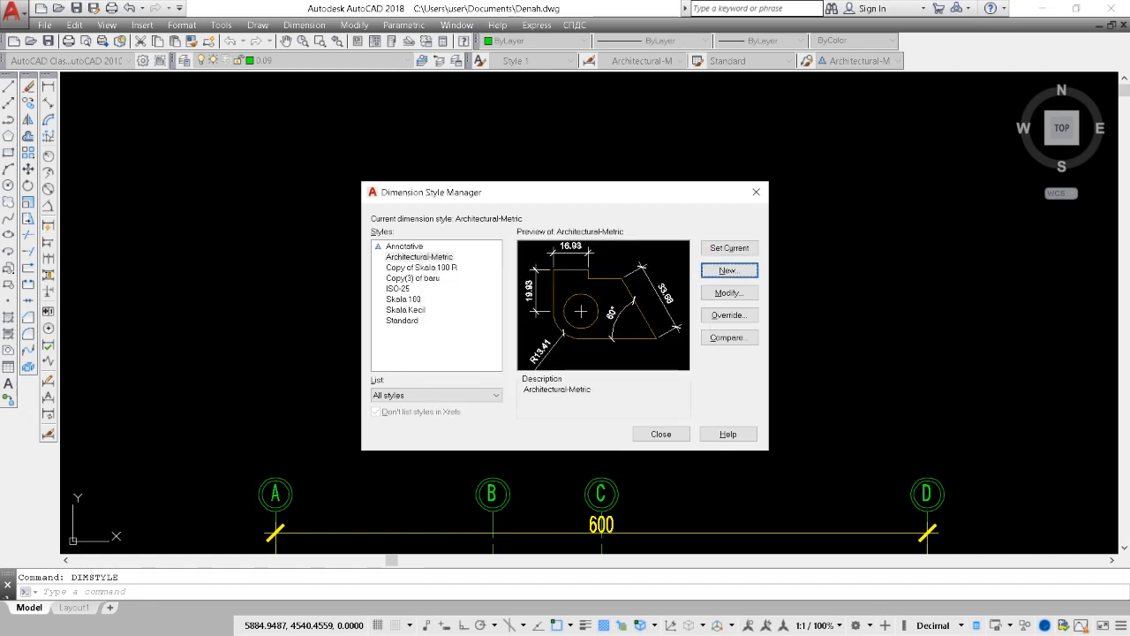
Open the existing Skala 100 dimension style for modification and reposition its settings window
{"action": "left_click", "coordinate": [404, 299]}
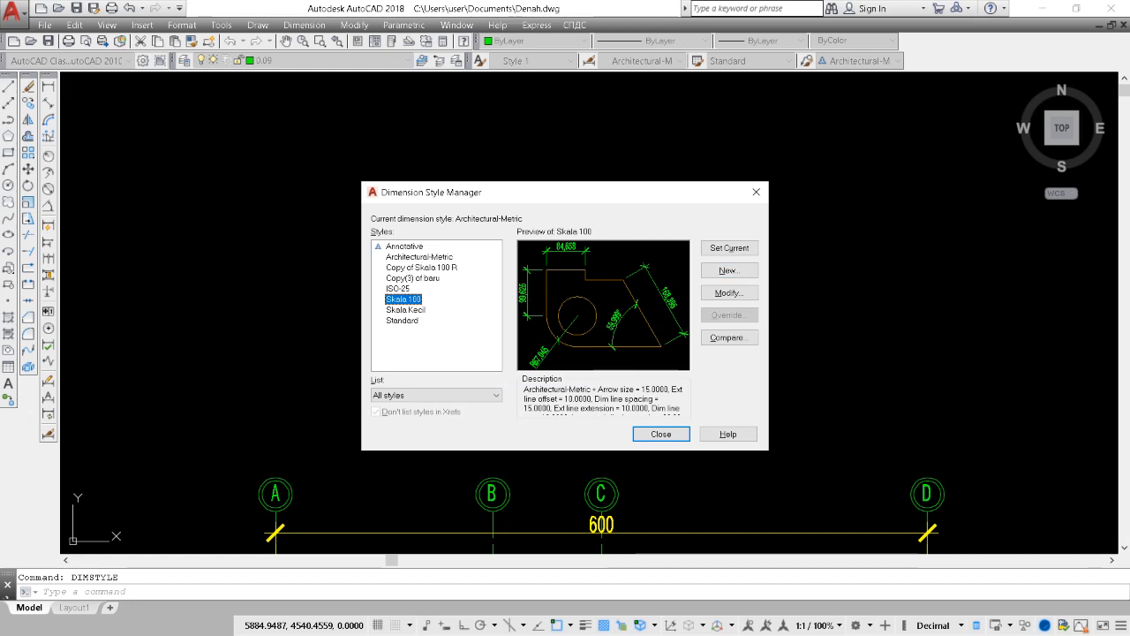
{"action": "left_click", "coordinate": [730, 292]}
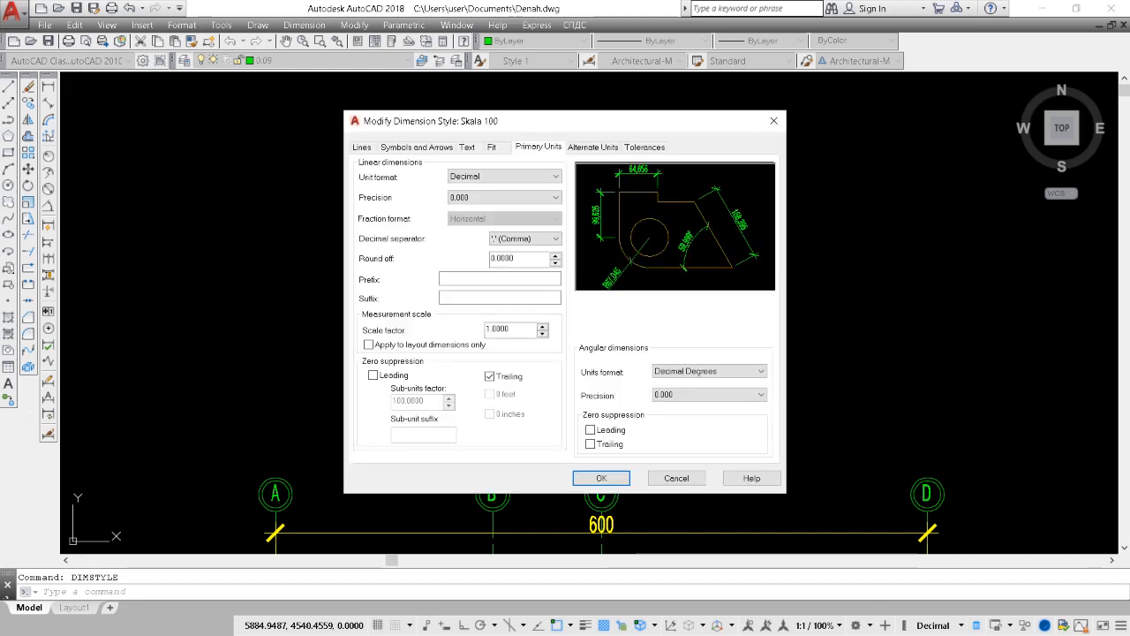
{"action": "left_click_drag", "start_coordinate": [755, 121], "coordinate": [1049, 121]}
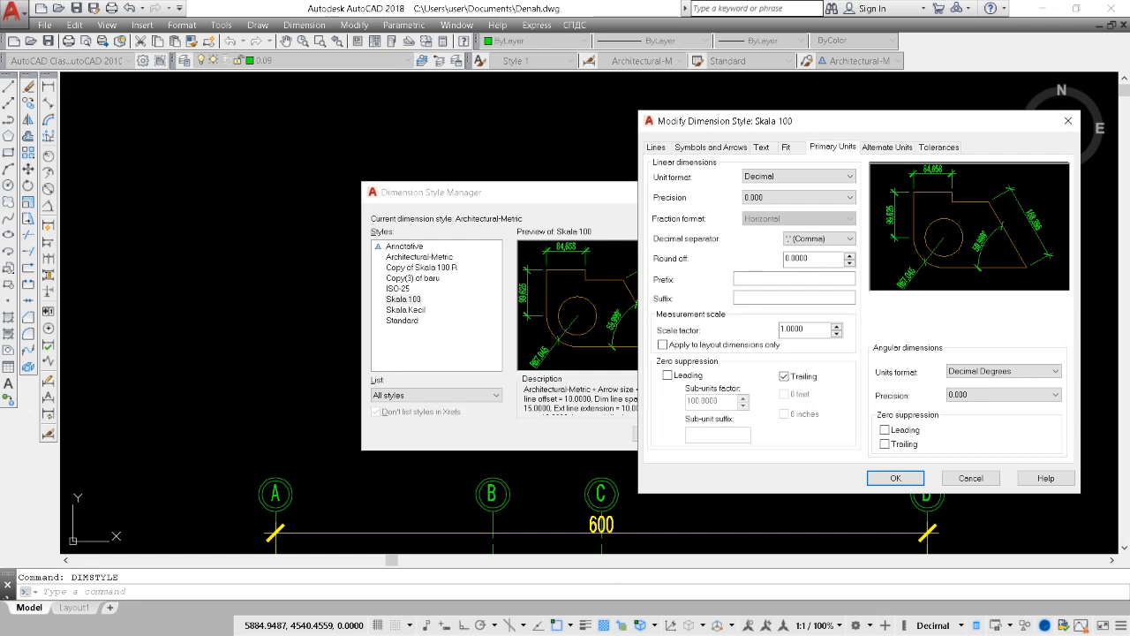
{"action": "left_click_drag", "start_coordinate": [971, 110], "coordinate": [971, 116]}
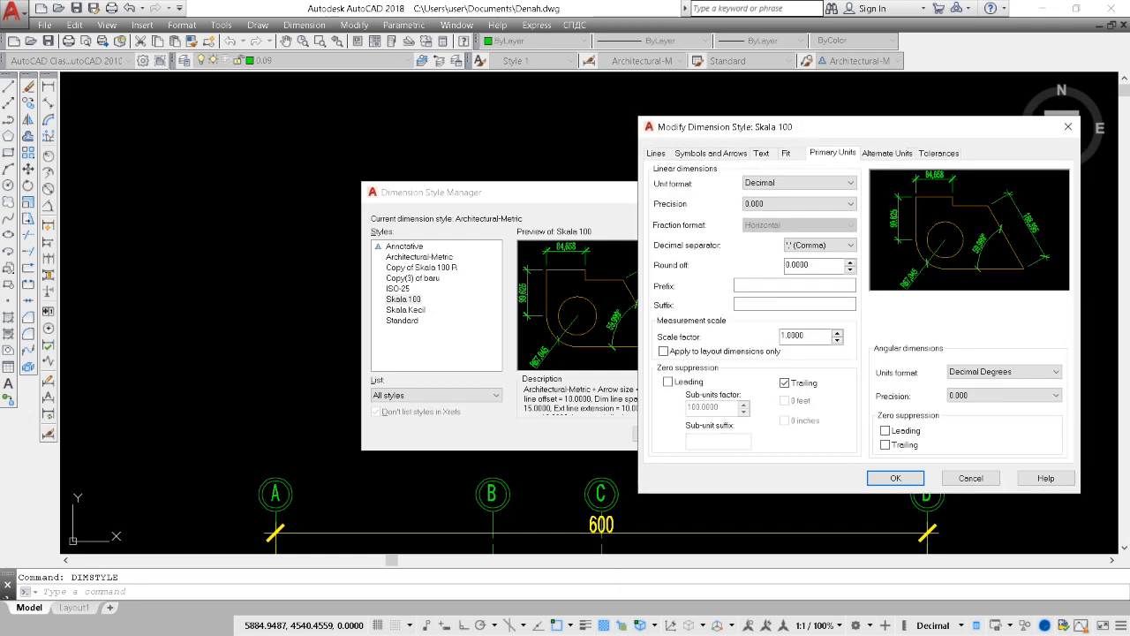
{"action": "left_click_drag", "start_coordinate": [883, 126], "coordinate": [507, 120]}
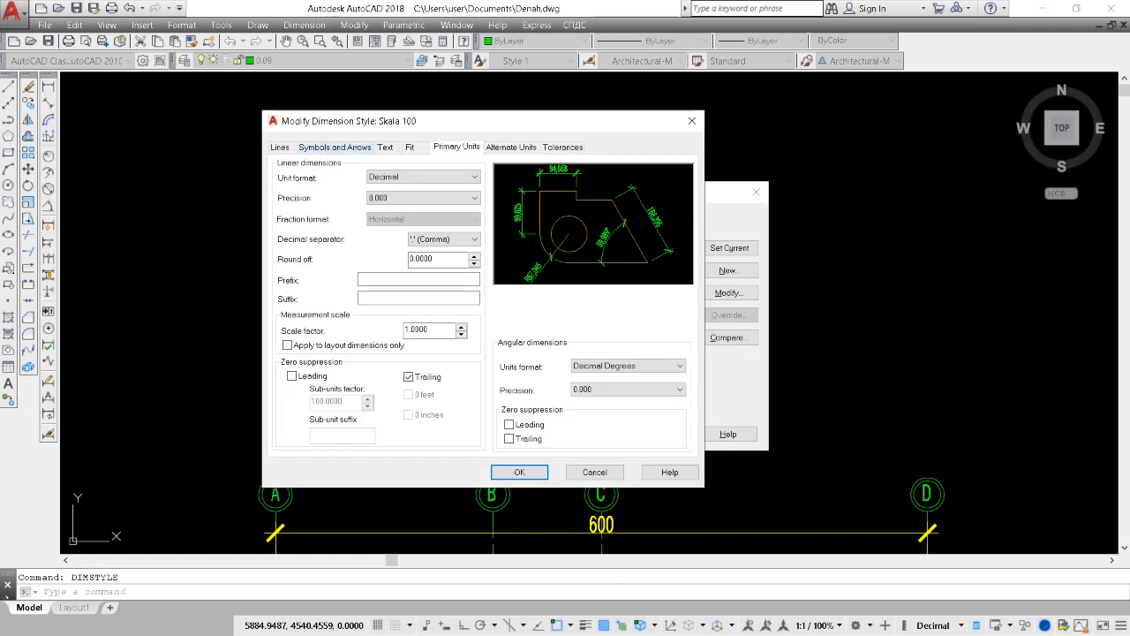
Set the dimension lines' linetype and lineweight to ByLayer in the Skala 100 dimension style
{"action": "left_click", "coordinate": [280, 148]}
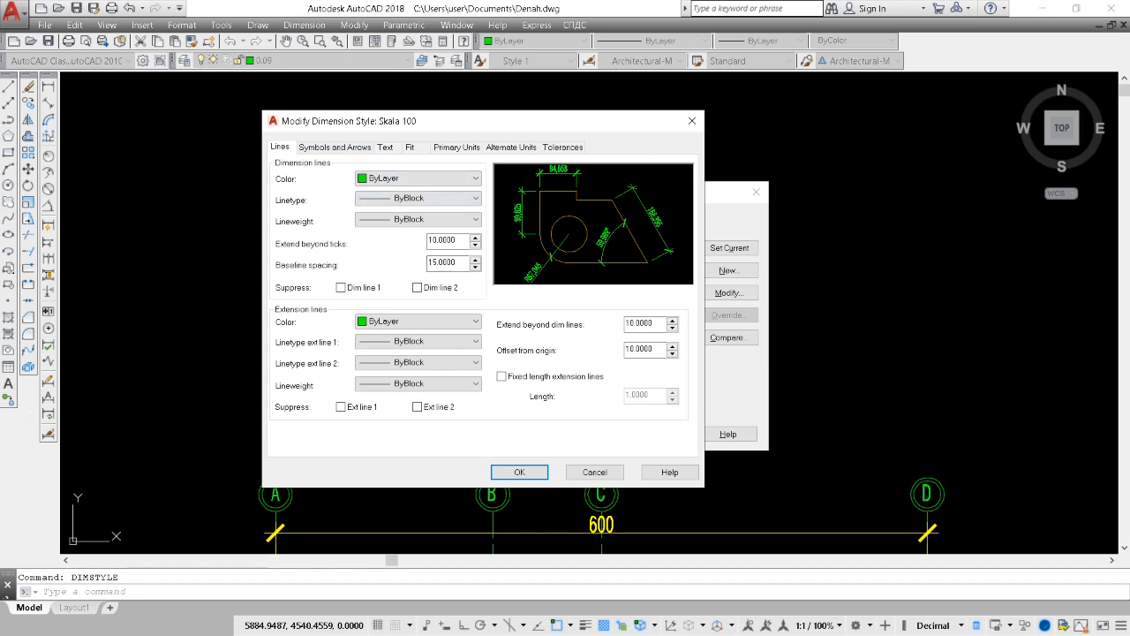
{"action": "left_click", "coordinate": [415, 197]}
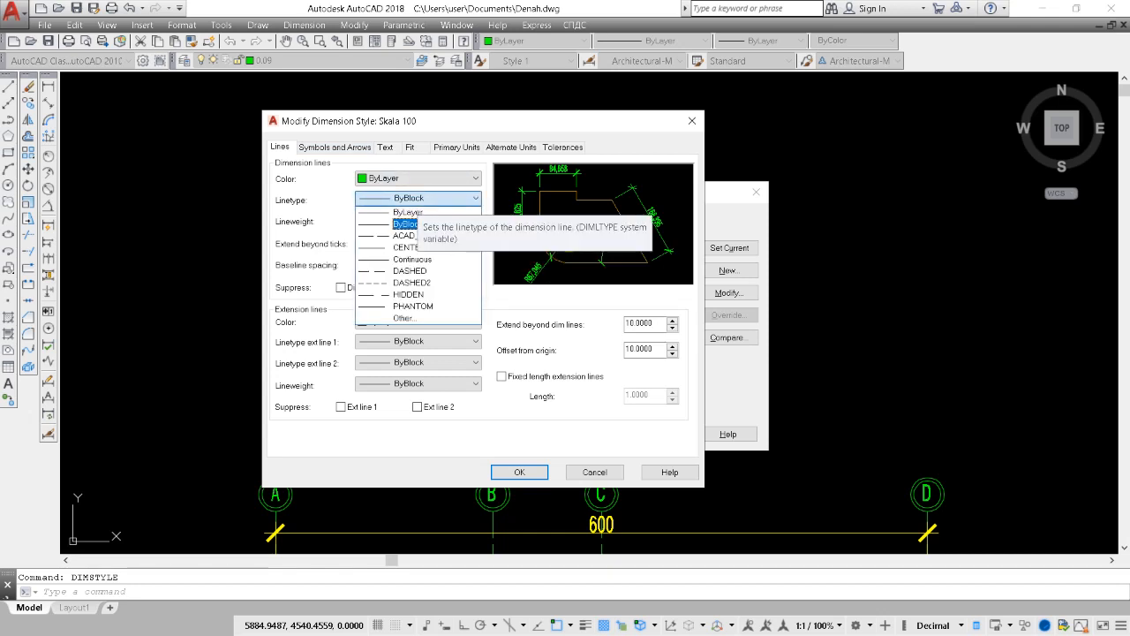
{"action": "left_click", "coordinate": [415, 197]}
{"action": "left_click", "coordinate": [406, 197]}
{"action": "left_click", "coordinate": [403, 197]}
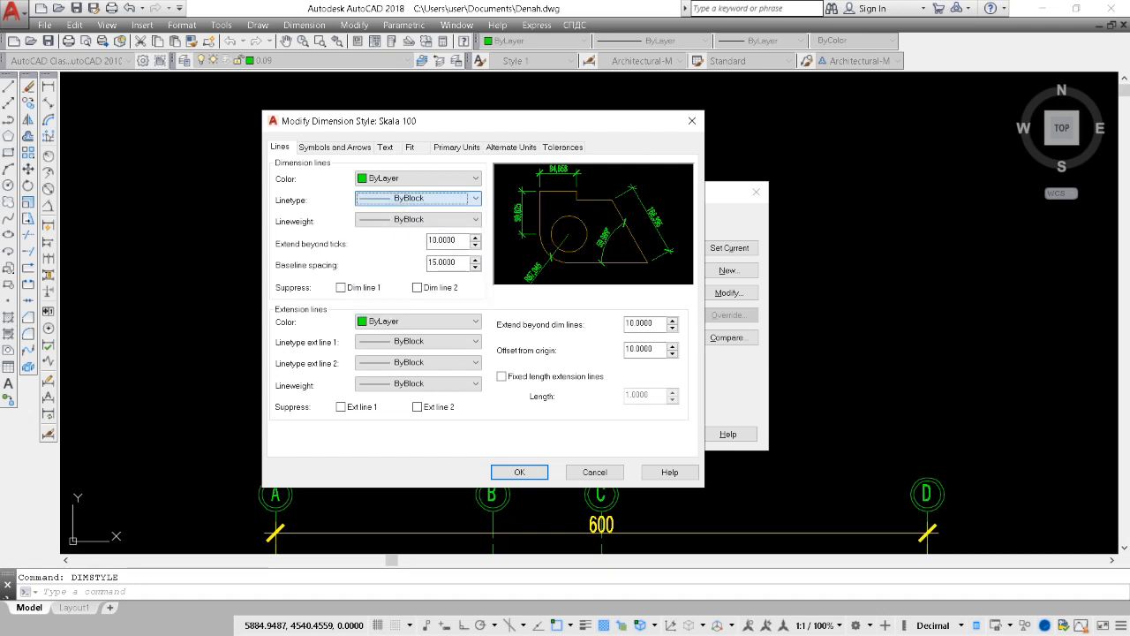
{"action": "left_click", "coordinate": [415, 198]}
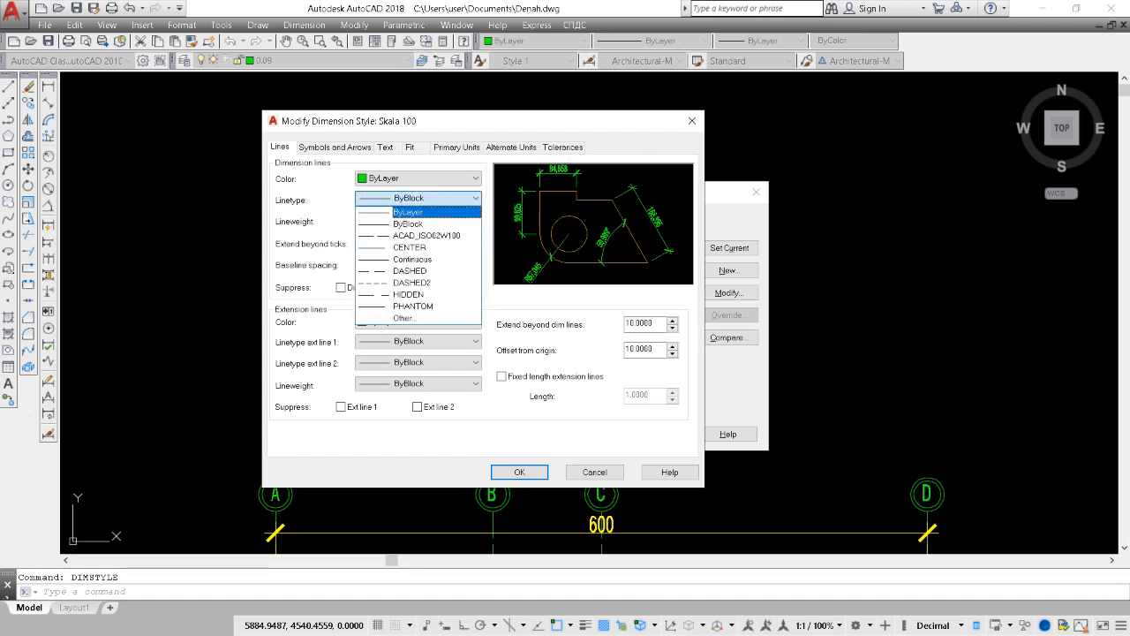
{"action": "left_click", "coordinate": [409, 212]}
{"action": "left_click", "coordinate": [415, 220]}
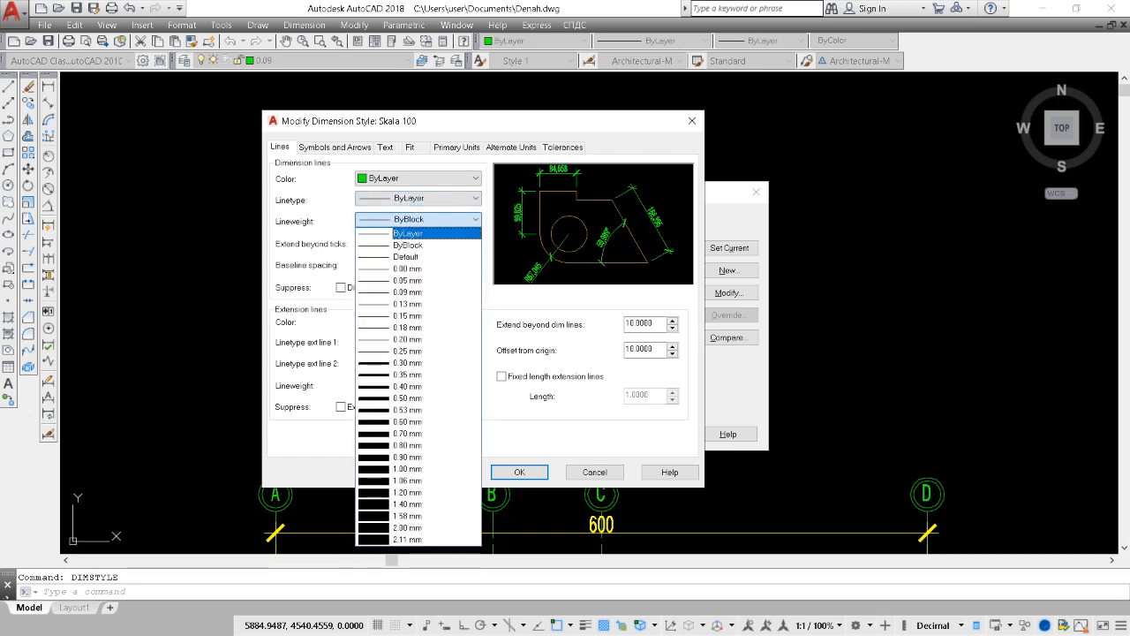
{"action": "left_click", "coordinate": [406, 230]}
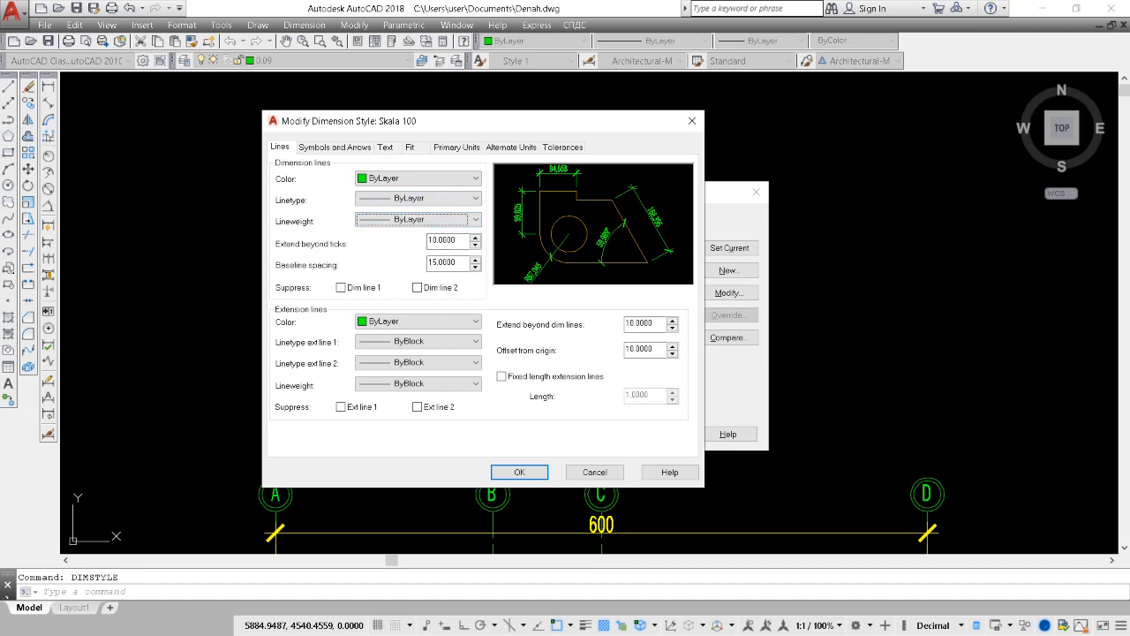
Set the dimension lines' extension beyond ticks to 15
{"action": "double_click", "coordinate": [444, 240]}
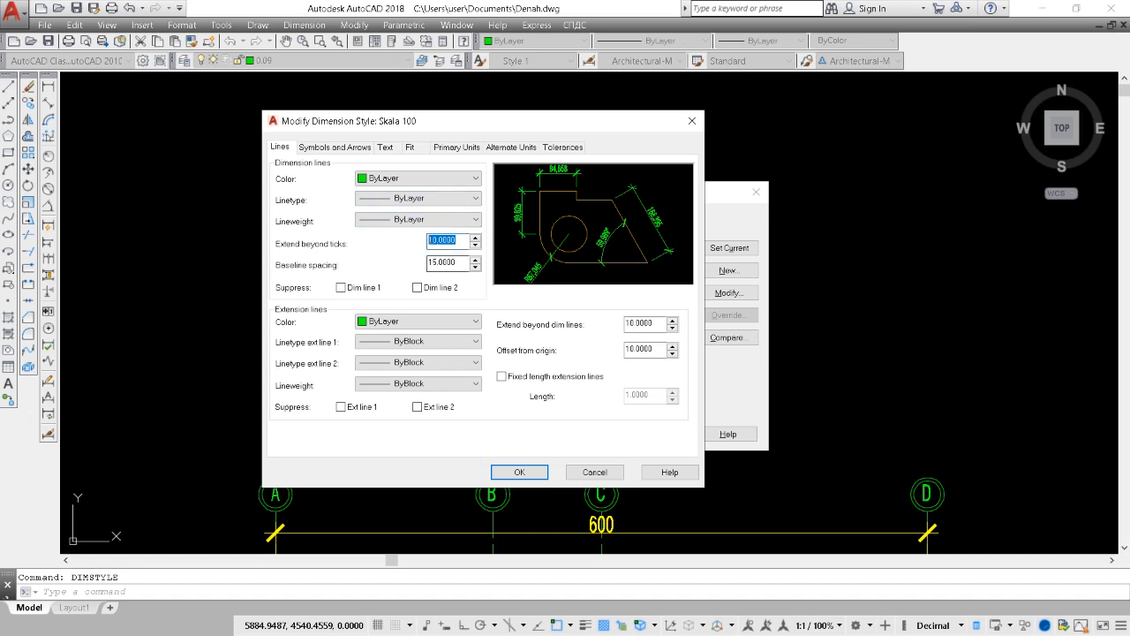
{"action": "key", "text": "BackSpace"}
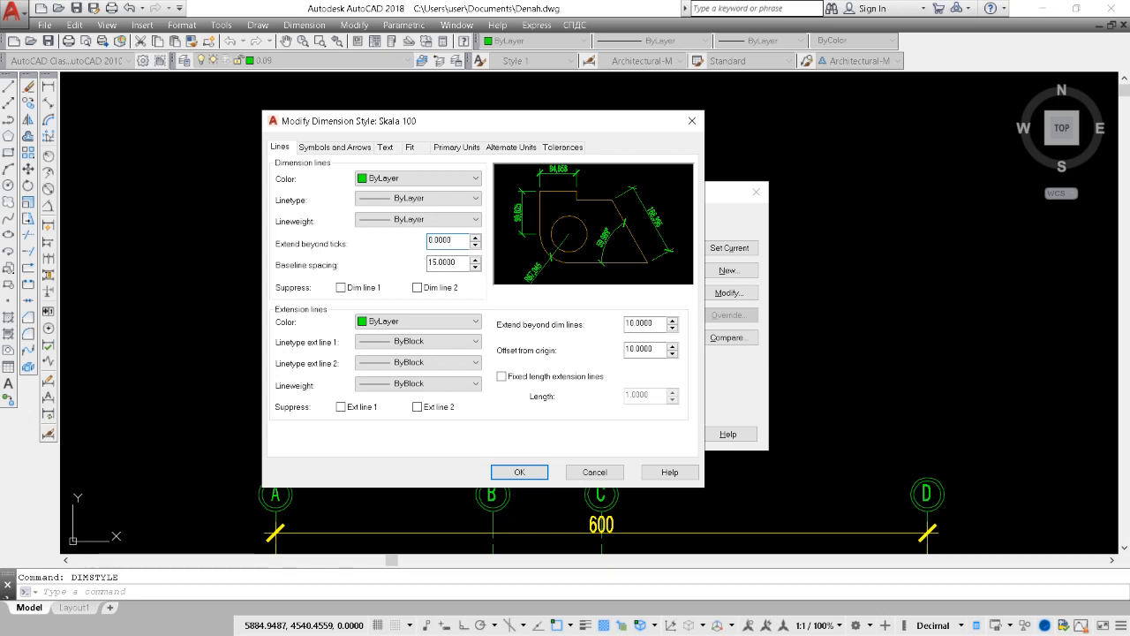
{"action": "double_click", "coordinate": [441, 241]}
{"action": "type", "text": "15"}
Try baseline spacings of 0, 20 and 100 for the dimension lines and return the spacing to 15
{"action": "double_click", "coordinate": [443, 263]}
{"action": "type", "text": "0"}
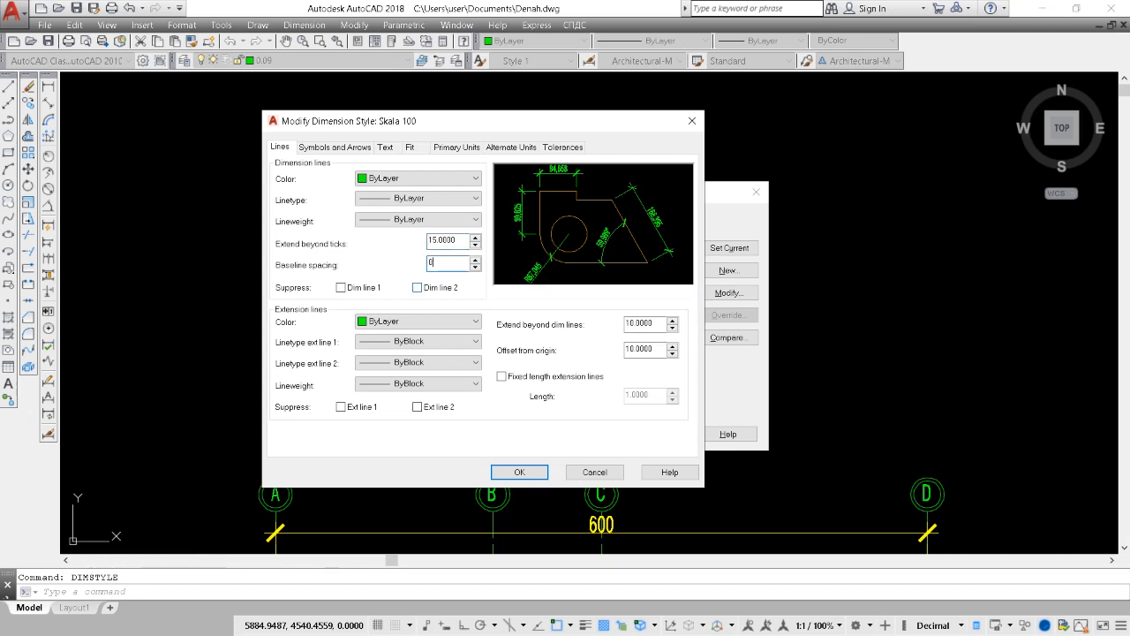
{"action": "double_click", "coordinate": [441, 263]}
{"action": "type", "text": "15"}
{"action": "left_click", "coordinate": [475, 259]}
{"action": "type", "text": "20"}
{"action": "double_click", "coordinate": [442, 262]}
{"action": "type", "text": "100"}
{"action": "double_click", "coordinate": [456, 262]}
{"action": "type", "text": "15"}
Reposition the style settings window, try suppressing the first and second dimension lines, and restore both
{"action": "left_click_drag", "start_coordinate": [433, 121], "coordinate": [465, 66]}
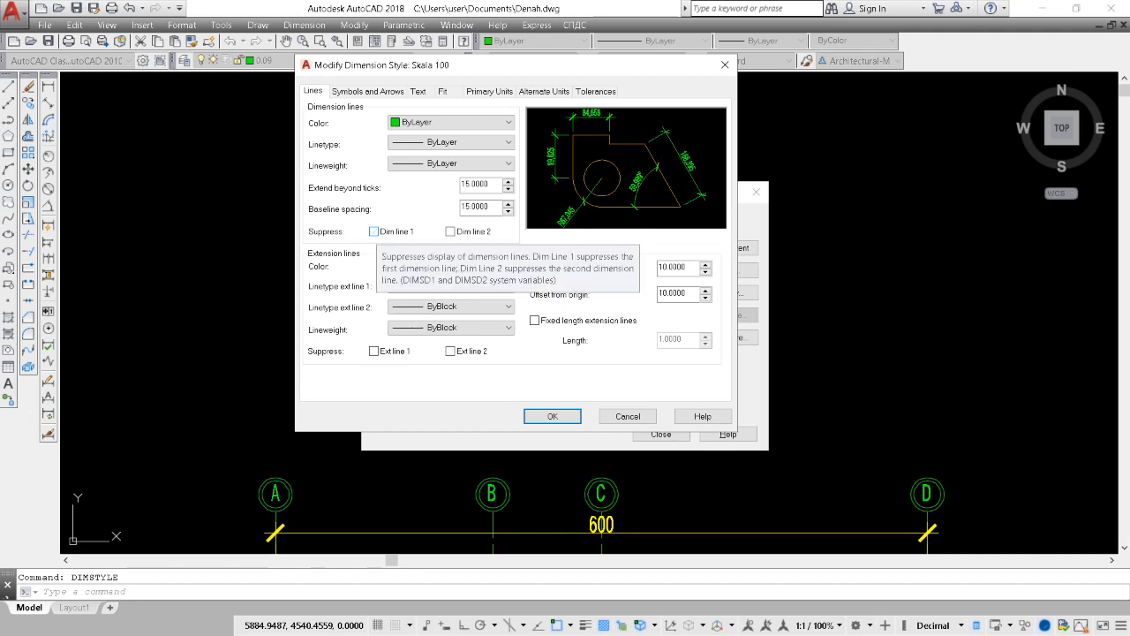
{"action": "left_click", "coordinate": [373, 231]}
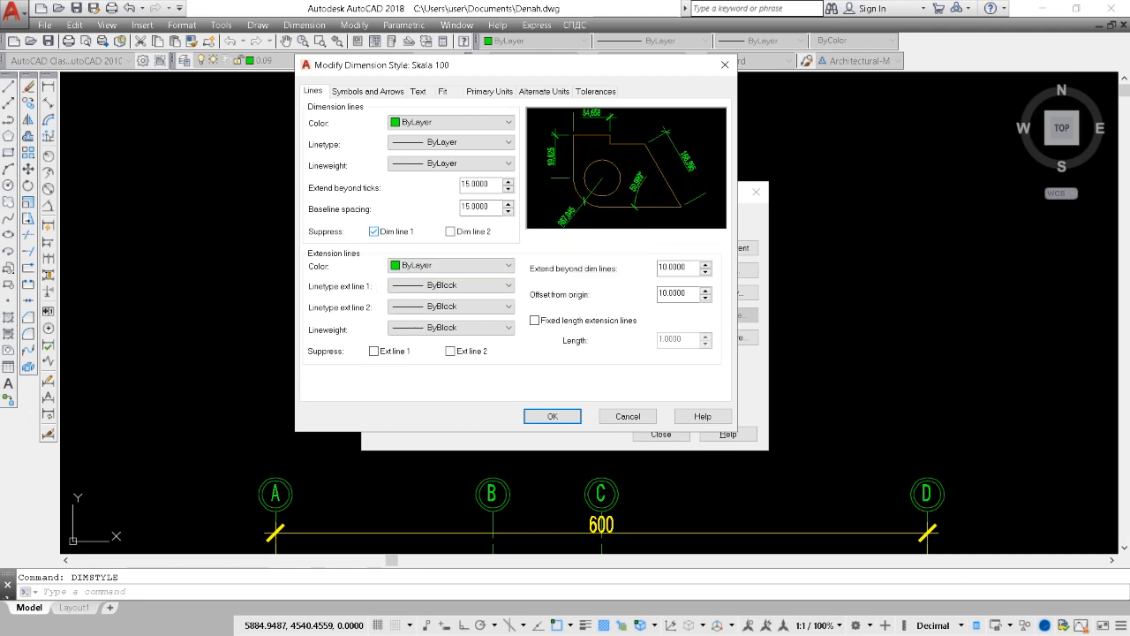
{"action": "left_click", "coordinate": [373, 232]}
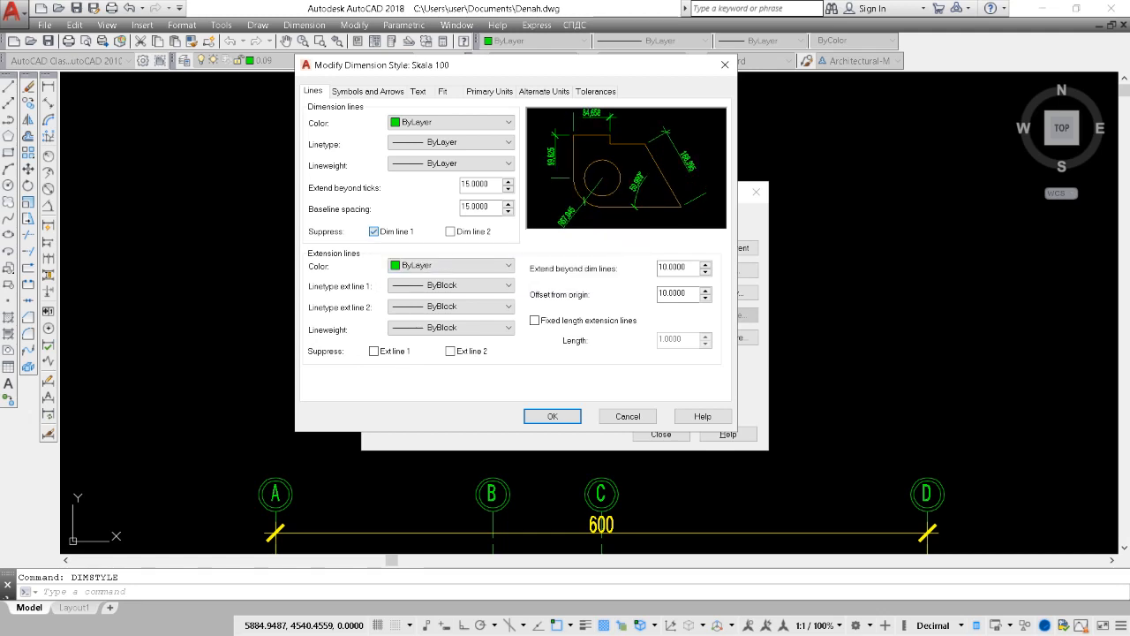
{"action": "left_click", "coordinate": [450, 232]}
{"action": "left_click", "coordinate": [451, 232]}
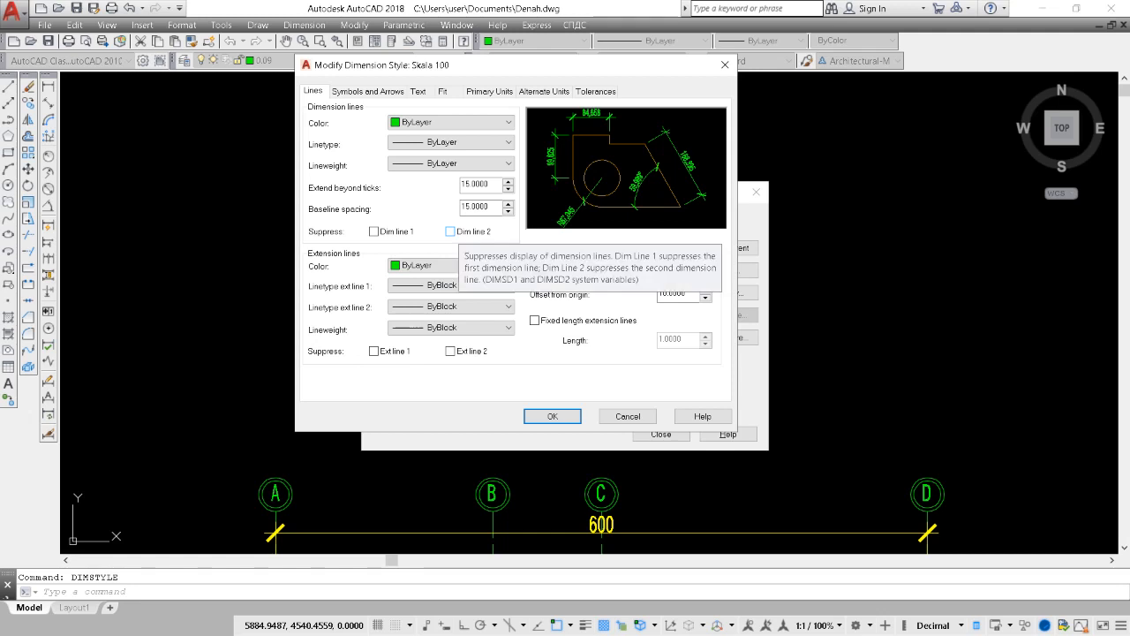
{"action": "left_click", "coordinate": [450, 232]}
{"action": "left_click", "coordinate": [450, 231]}
{"action": "left_click", "coordinate": [450, 232]}
{"action": "left_click", "coordinate": [451, 231]}
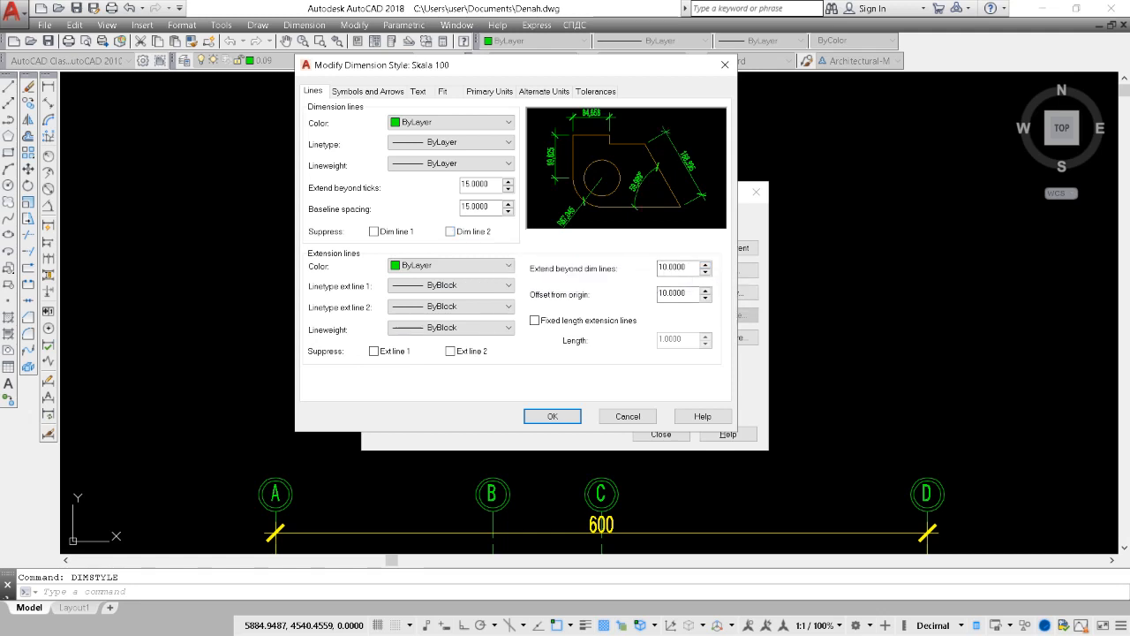
Set the extension lines to extend 15 beyond the dimension lines
{"action": "left_click_drag", "start_coordinate": [693, 268], "coordinate": [658, 267]}
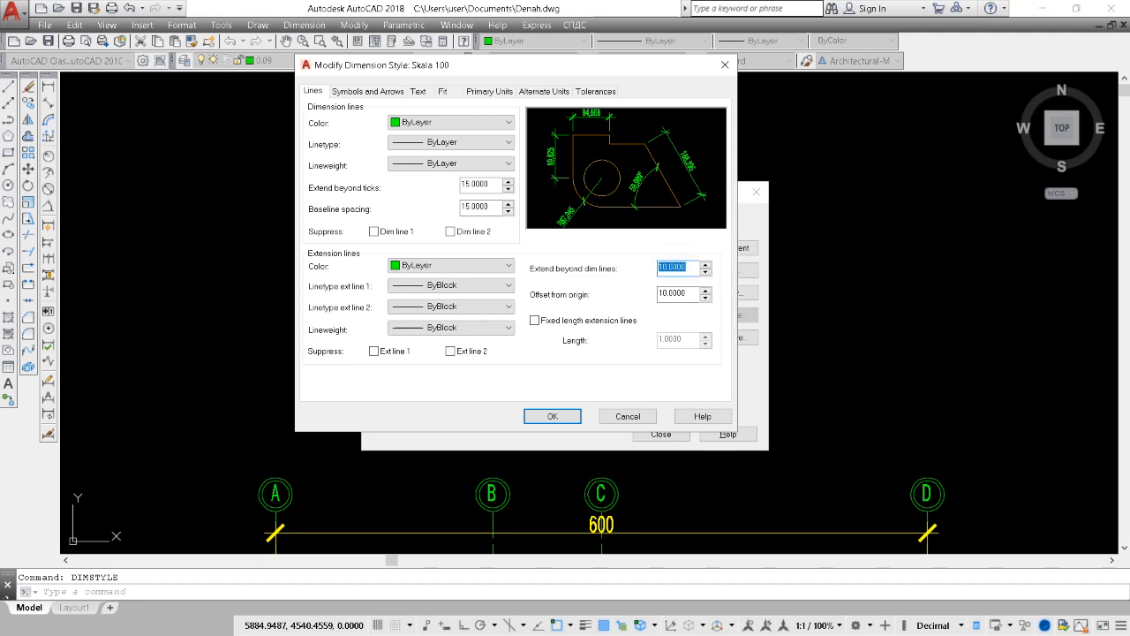
{"action": "type", "text": "6"}
{"action": "double_click", "coordinate": [660, 267]}
{"action": "type", "text": "15"}
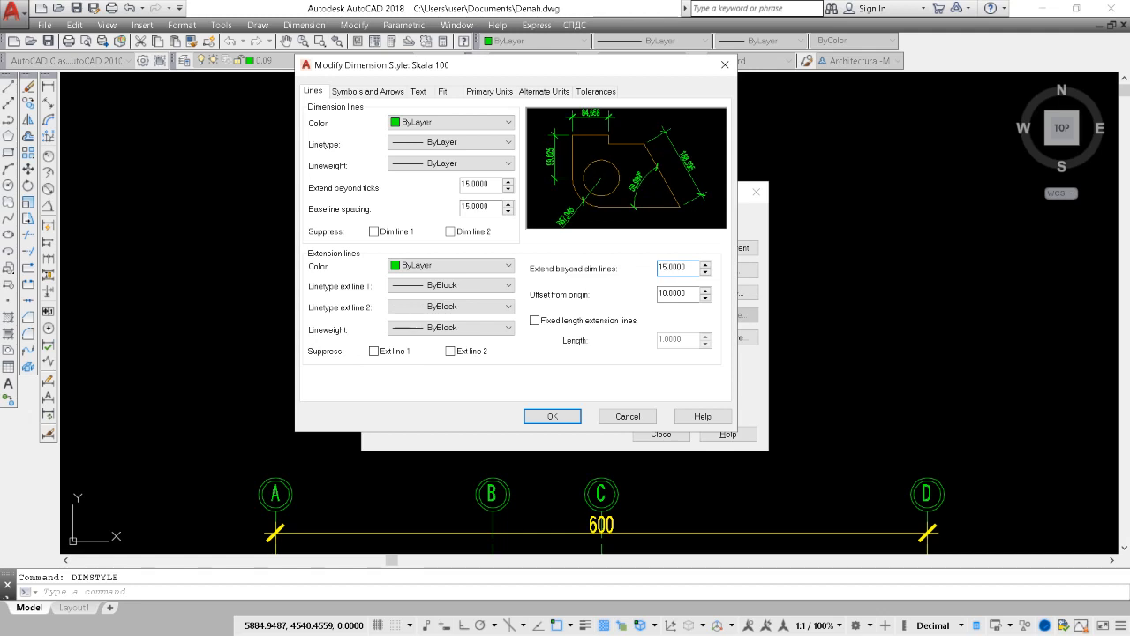
Try an extension line offset from origin of 80 and return it to 10
{"action": "double_click", "coordinate": [686, 293]}
{"action": "type", "text": "80"}
{"action": "key", "text": "Tab"}
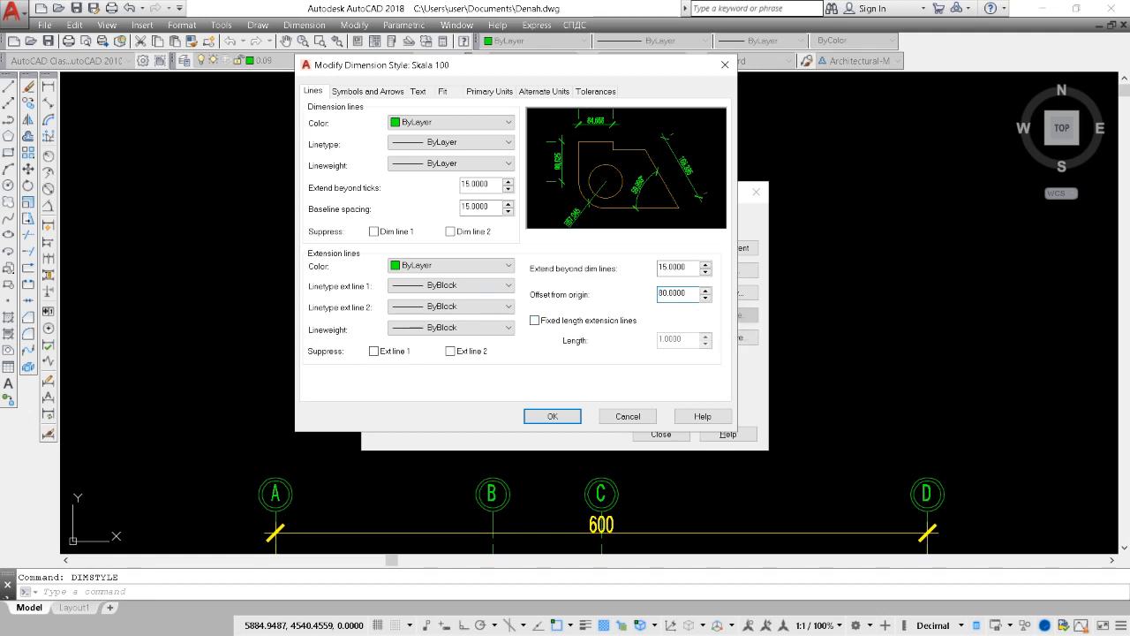
{"action": "double_click", "coordinate": [686, 293]}
{"action": "type", "text": "10"}
{"action": "key", "text": "Tab"}
{"action": "left_click", "coordinate": [659, 293]}
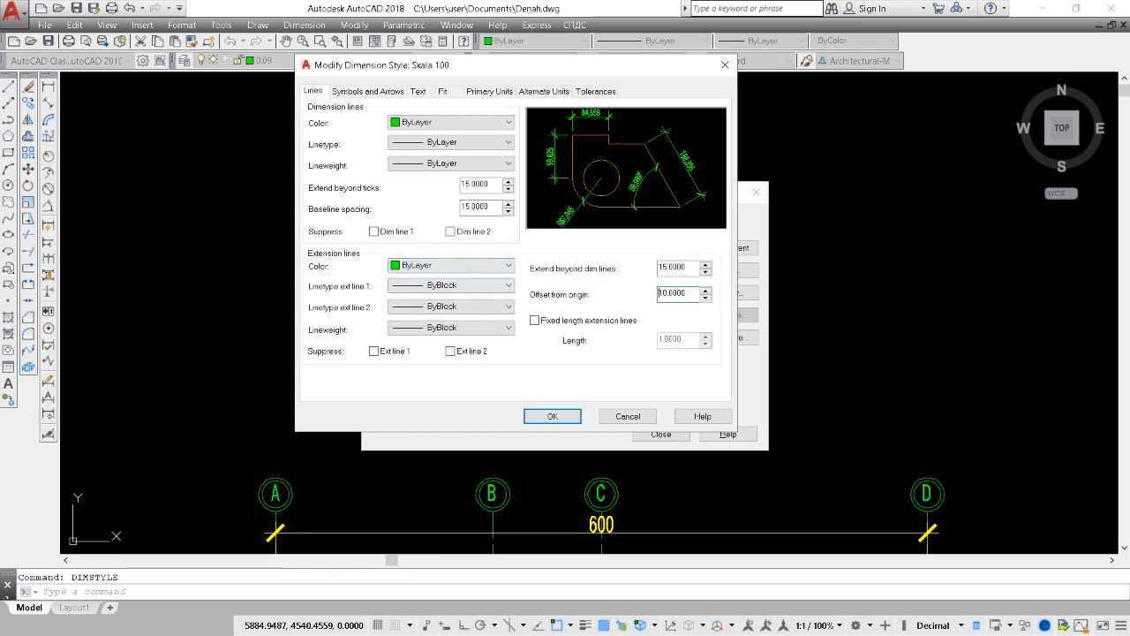
Try yellow as the extension line color and return it to ByLayer
{"action": "left_click", "coordinate": [451, 265]}
{"action": "left_click", "coordinate": [412, 315]}
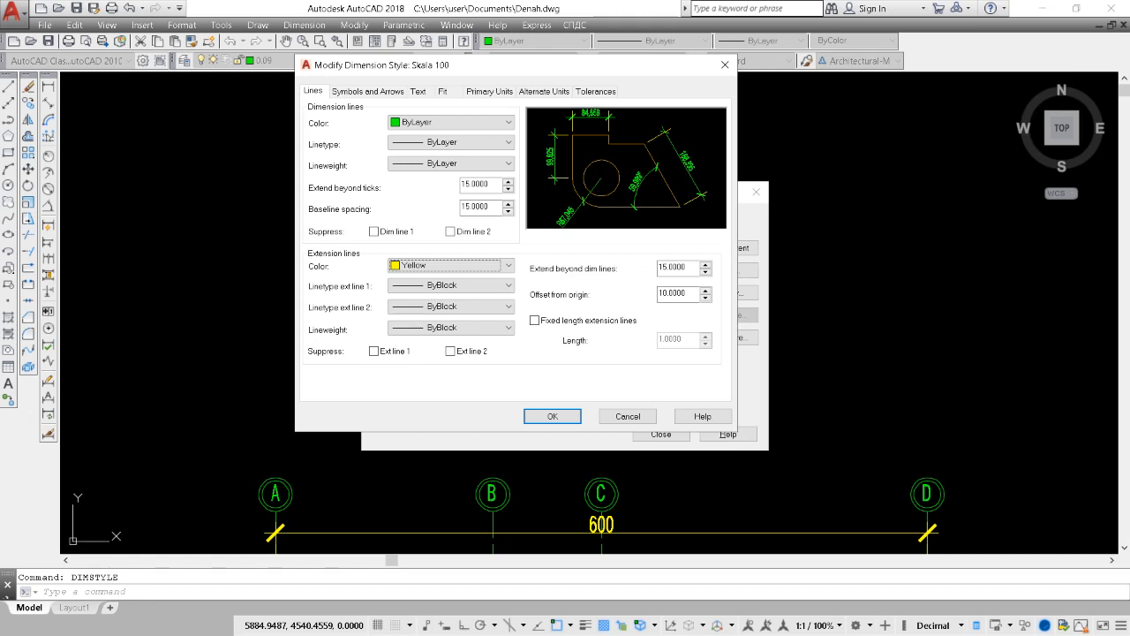
{"action": "left_click", "coordinate": [451, 265]}
{"action": "left_click", "coordinate": [432, 279]}
Set the linetypes of both extension lines and their lineweight to ByLayer
{"action": "left_click", "coordinate": [451, 285]}
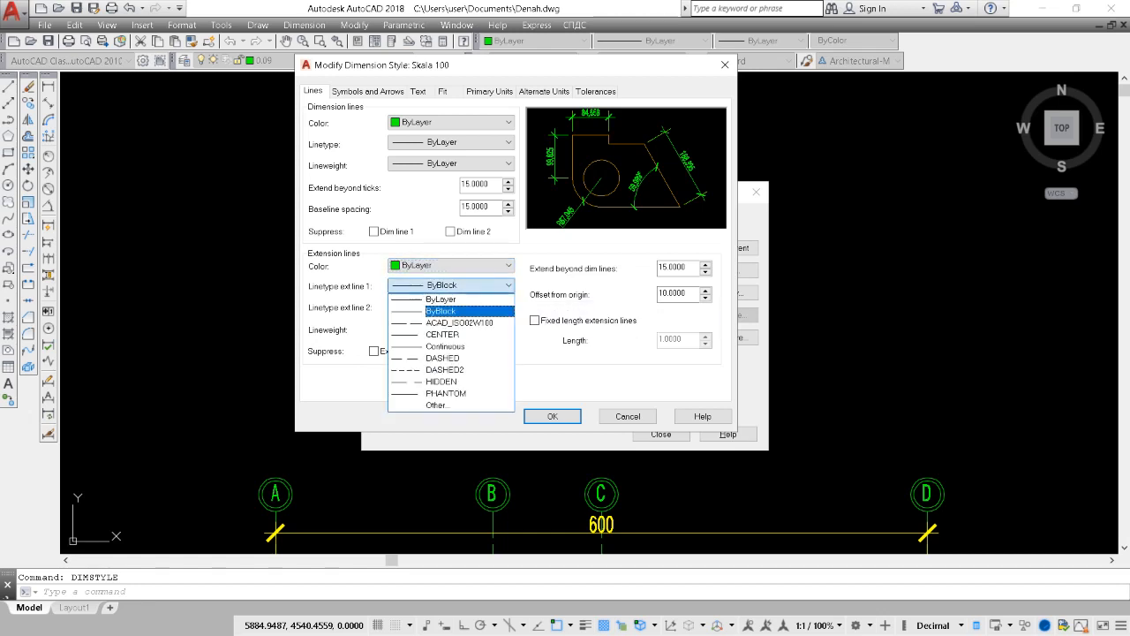
{"action": "left_click", "coordinate": [441, 299]}
{"action": "left_click", "coordinate": [452, 307]}
{"action": "left_click", "coordinate": [442, 320]}
{"action": "left_click", "coordinate": [451, 328]}
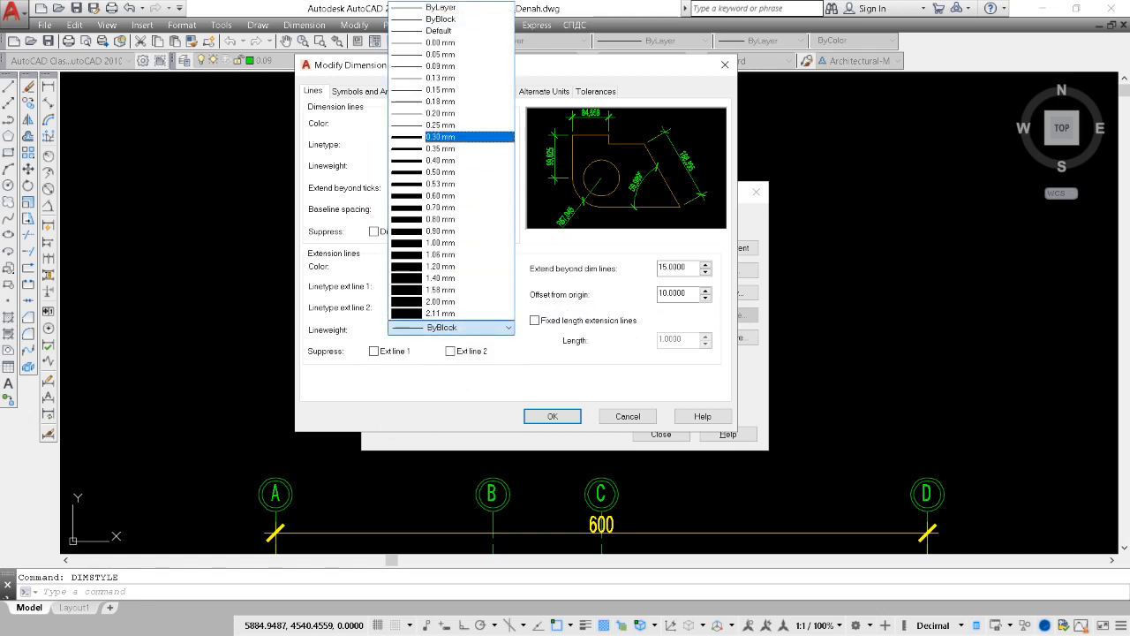
{"action": "left_click", "coordinate": [441, 8]}
Try suppressing the first extension line and restore its display
{"action": "left_click", "coordinate": [373, 351]}
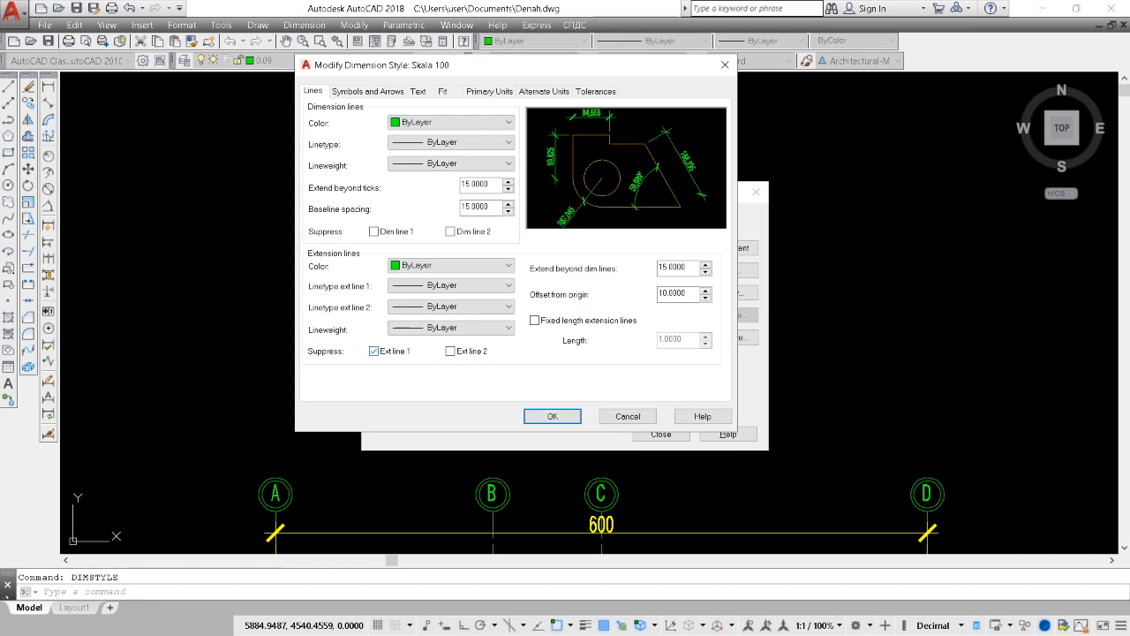
{"action": "left_click", "coordinate": [373, 351]}
{"action": "left_click", "coordinate": [374, 350]}
{"action": "left_click", "coordinate": [373, 351]}
{"action": "left_click", "coordinate": [373, 351]}
{"action": "left_click", "coordinate": [373, 350]}
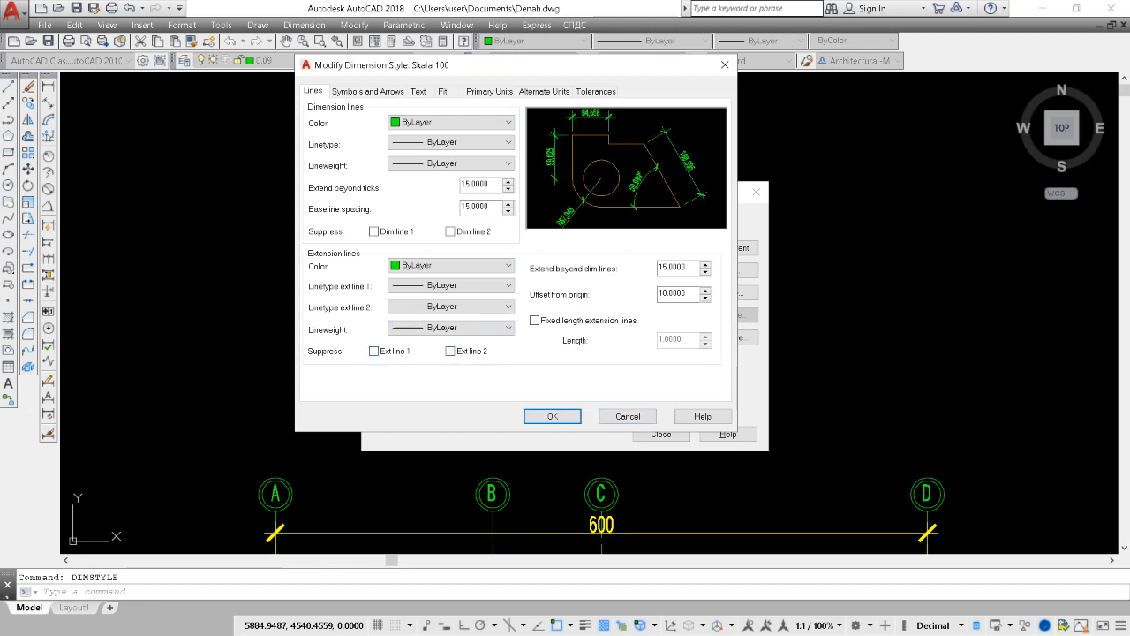
Try the Closed filled arrowhead for the dimension lines and return both arrowheads to Architectural tick
{"action": "left_click", "coordinate": [346, 91]}
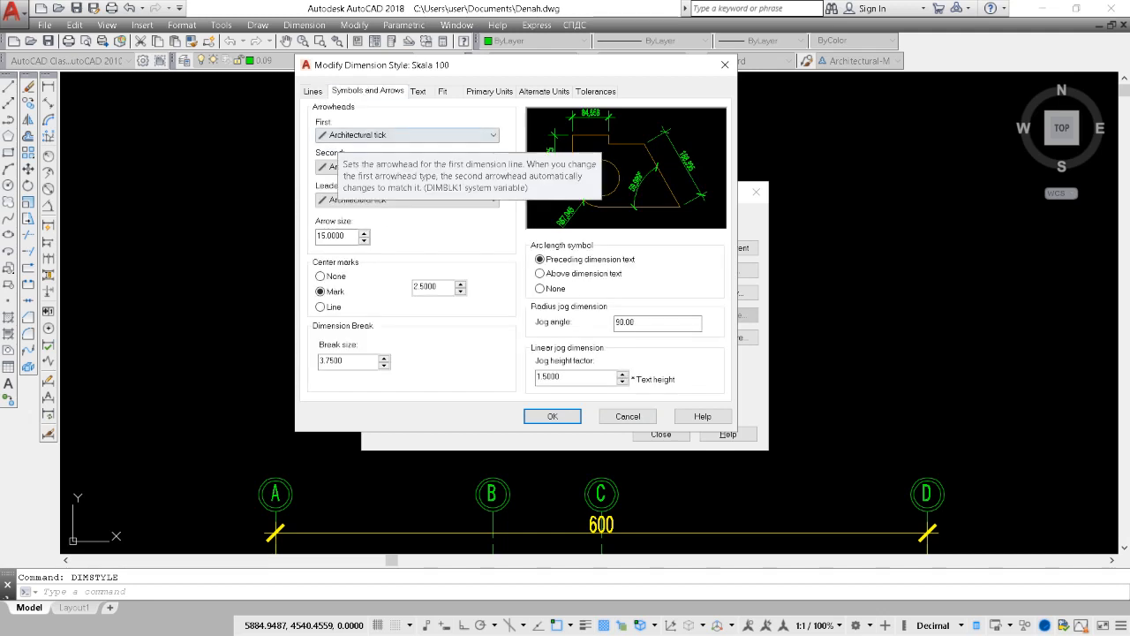
{"action": "left_click", "coordinate": [406, 134]}
{"action": "key", "text": "Escape"}
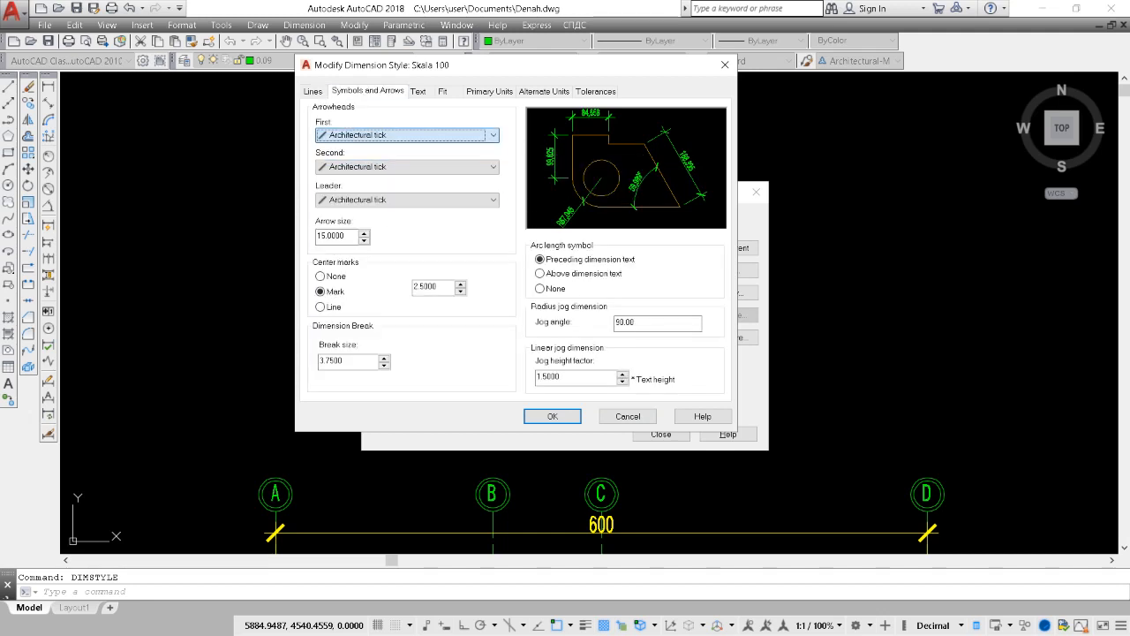
{"action": "left_click", "coordinate": [393, 135]}
{"action": "left_click", "coordinate": [393, 135]}
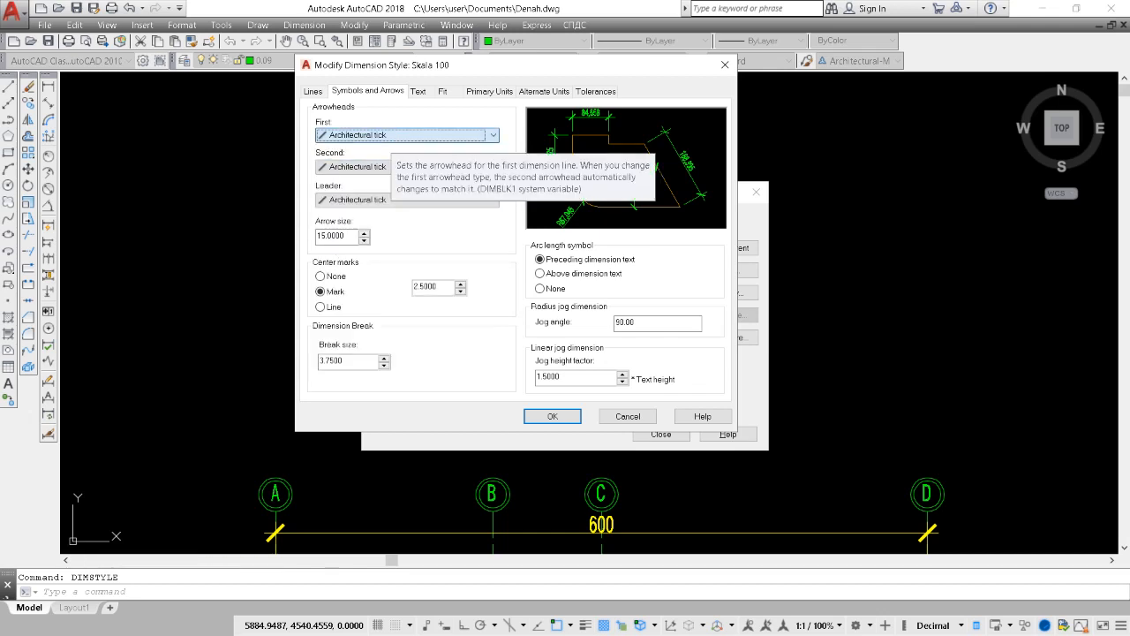
{"action": "left_click", "coordinate": [393, 135]}
{"action": "left_click", "coordinate": [393, 135]}
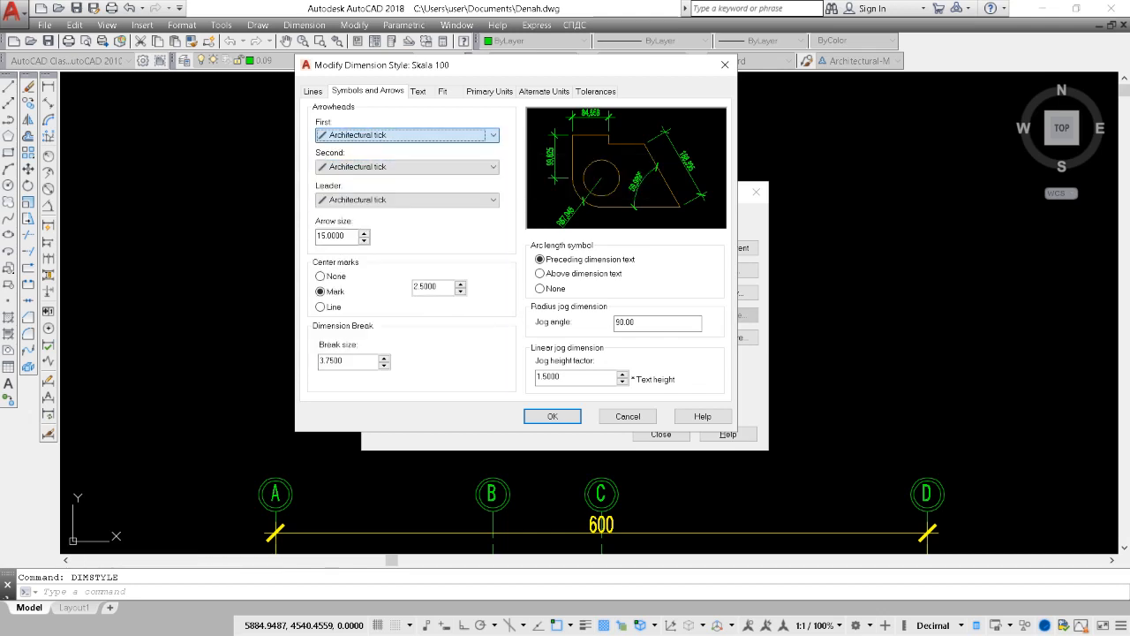
{"action": "left_click", "coordinate": [393, 136]}
{"action": "key", "text": "Return"}
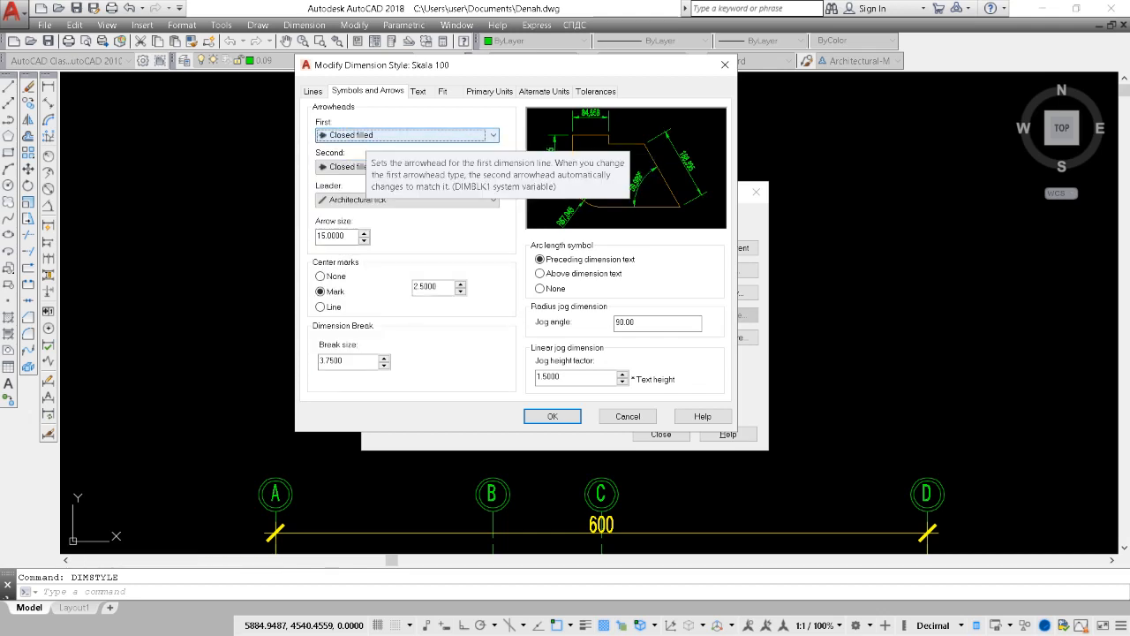
{"action": "left_click", "coordinate": [379, 135]}
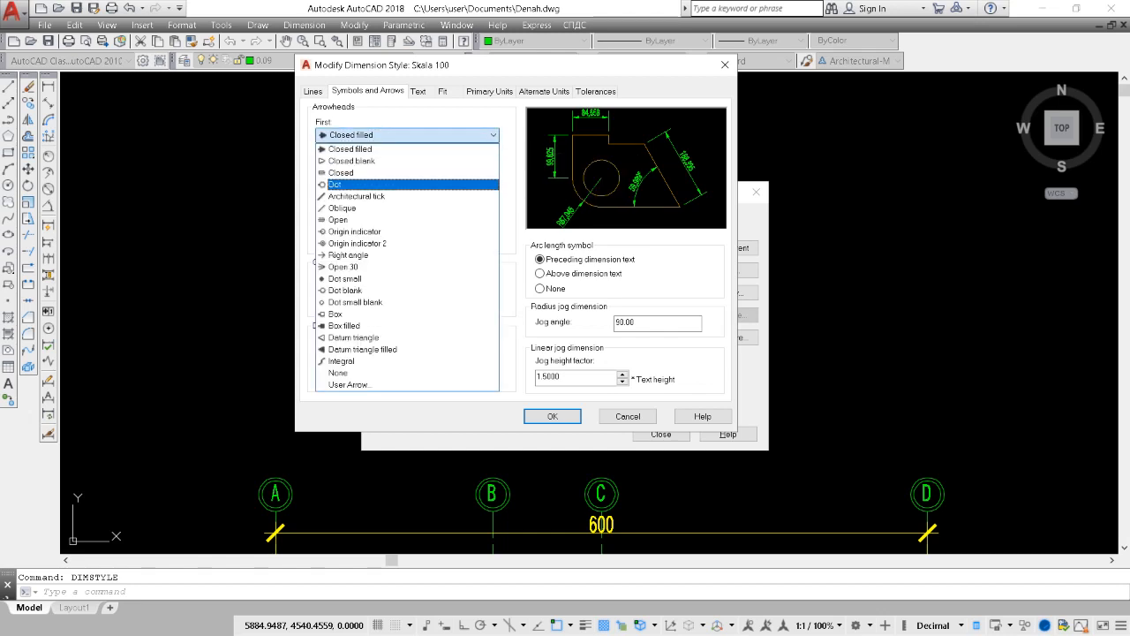
{"action": "key", "text": "Down"}
{"action": "key", "text": "Down"}
{"action": "key", "text": "Return"}
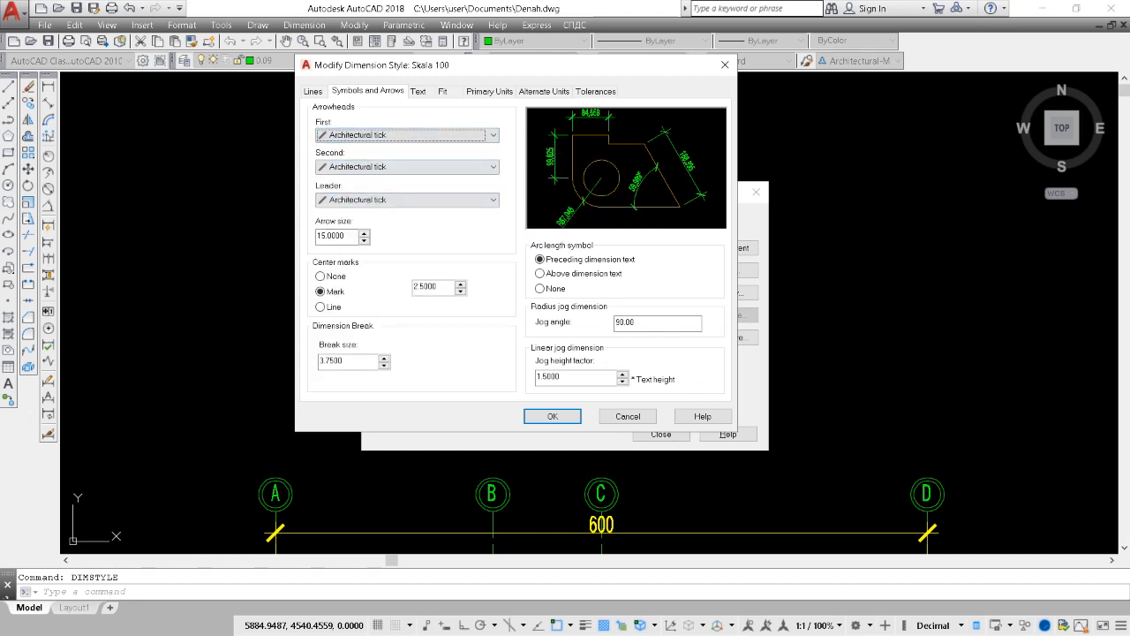
Check the arrow size and center mark settings, and set the dimension break size to 15
{"action": "left_click_drag", "start_coordinate": [347, 236], "coordinate": [315, 237]}
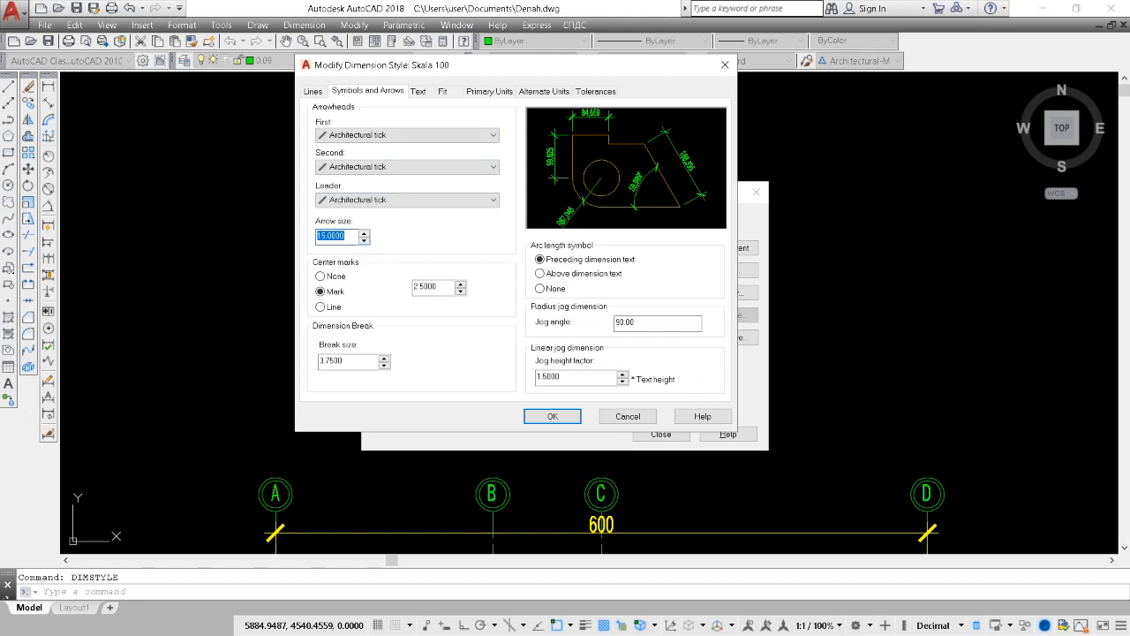
{"action": "left_click_drag", "start_coordinate": [452, 286], "coordinate": [413, 286]}
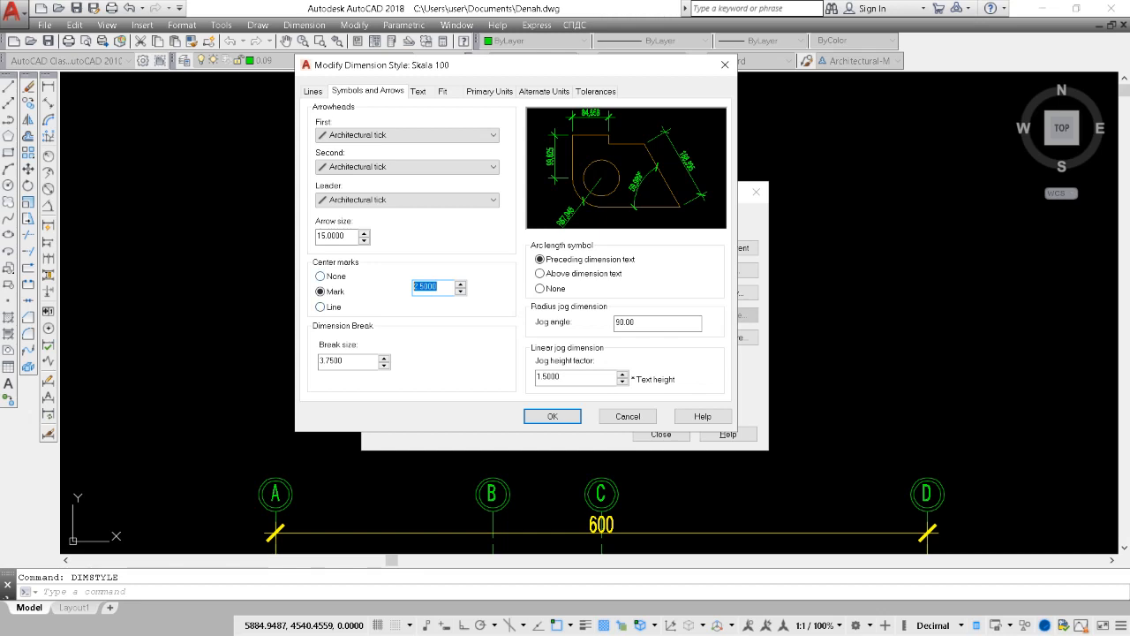
{"action": "key", "text": "shift+Tab"}
{"action": "key", "text": "Up"}
{"action": "key", "text": "Down"}
{"action": "key", "text": "Tab"}
{"action": "key", "text": "Tab"}
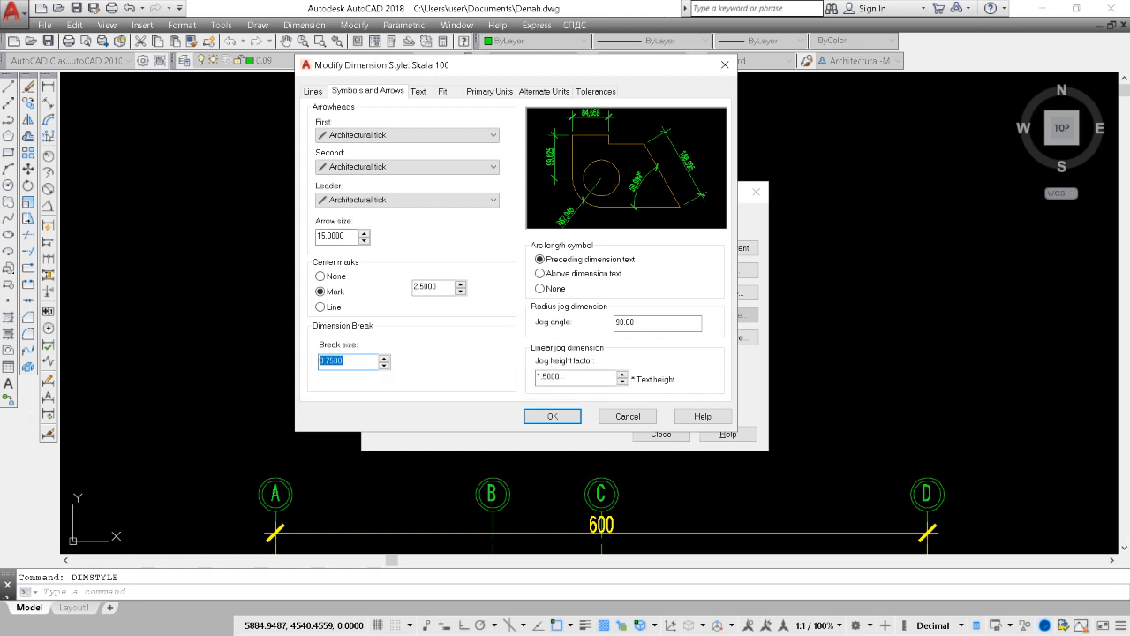
{"action": "type", "text": "15"}
{"action": "key", "text": "Tab"}
{"action": "key", "text": "shift+End"}
{"action": "type", "text": "0"}
Review the text styles available for the Skala 100 dimension text, keeping LtCn Bt
{"action": "left_click", "coordinate": [419, 91]}
{"action": "left_click", "coordinate": [448, 128]}
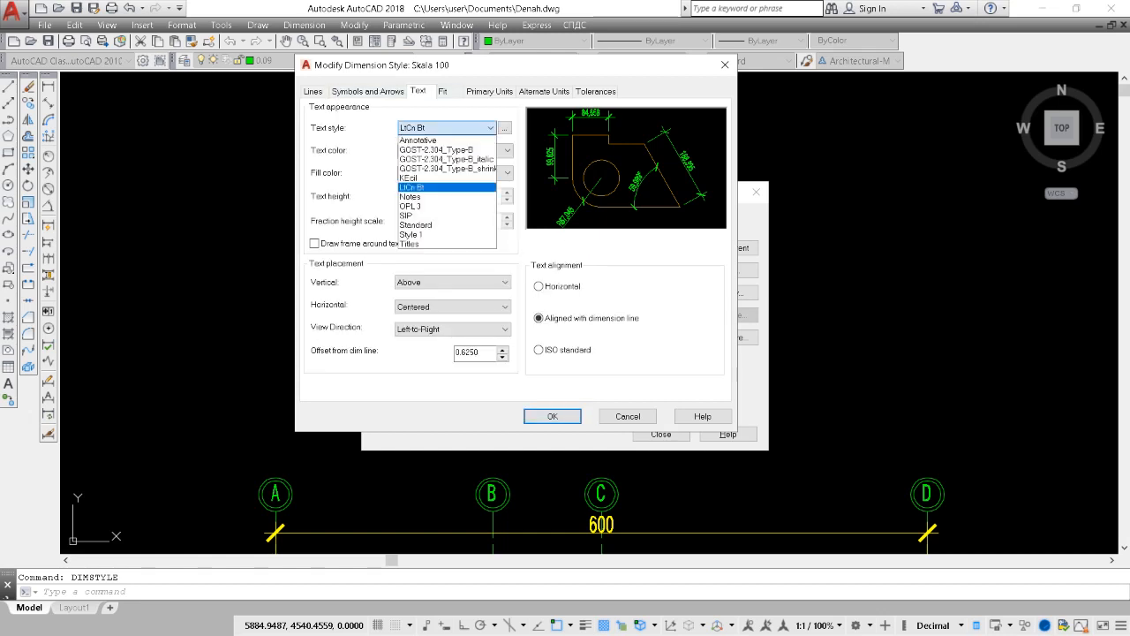
{"action": "left_click", "coordinate": [448, 128]}
{"action": "left_click", "coordinate": [449, 128]}
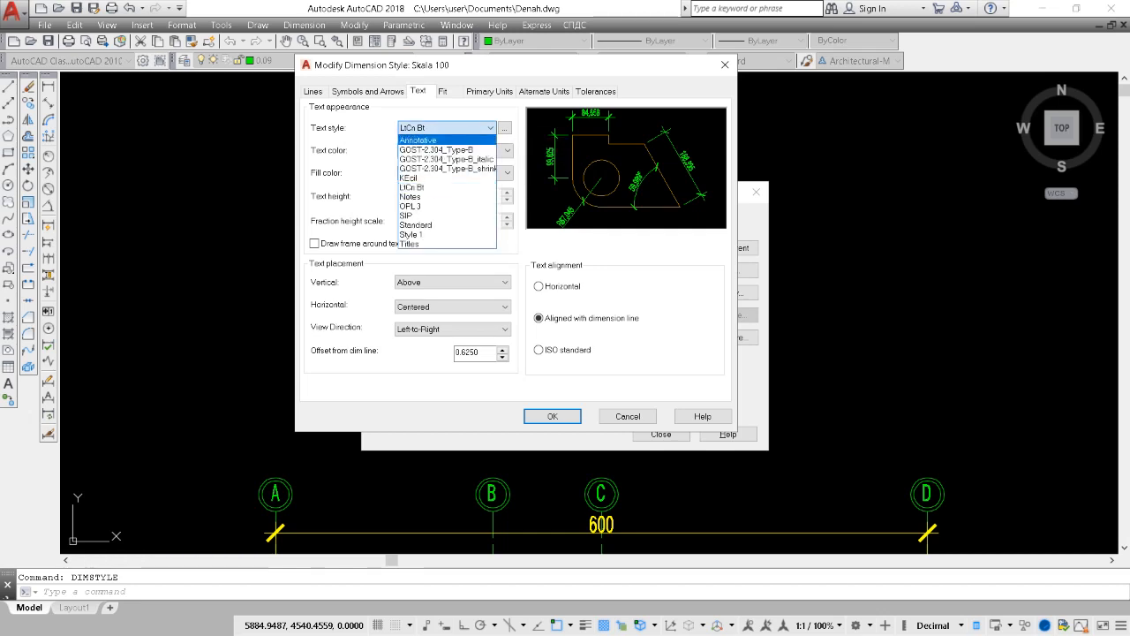
{"action": "left_click", "coordinate": [423, 126]}
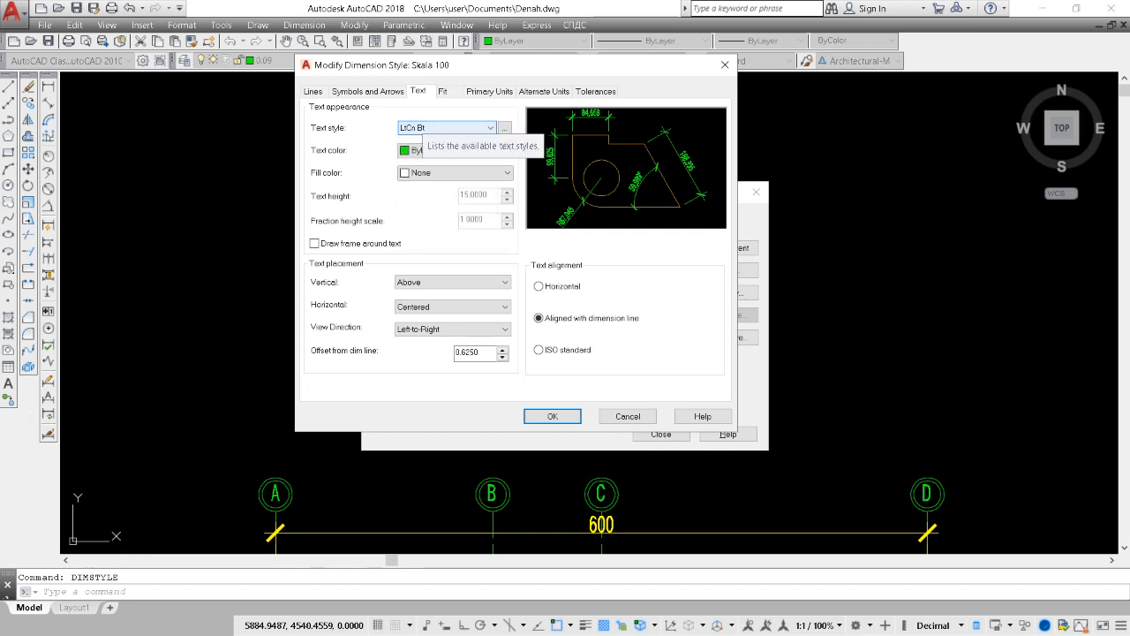
{"action": "left_click_drag", "start_coordinate": [477, 65], "coordinate": [426, 119]}
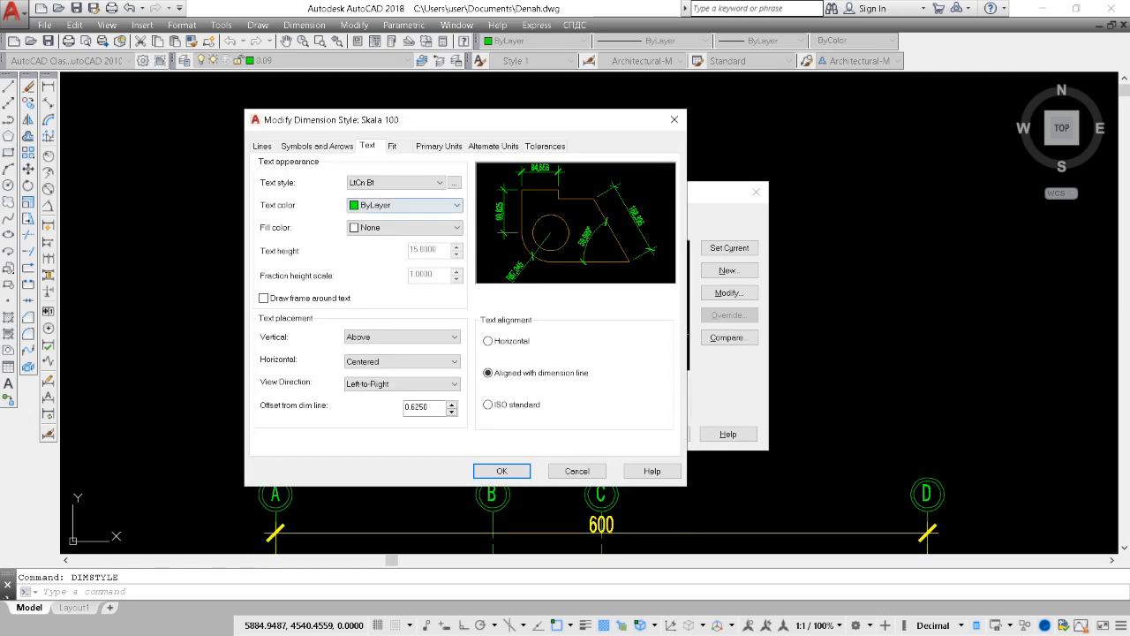
{"action": "left_click", "coordinate": [439, 182]}
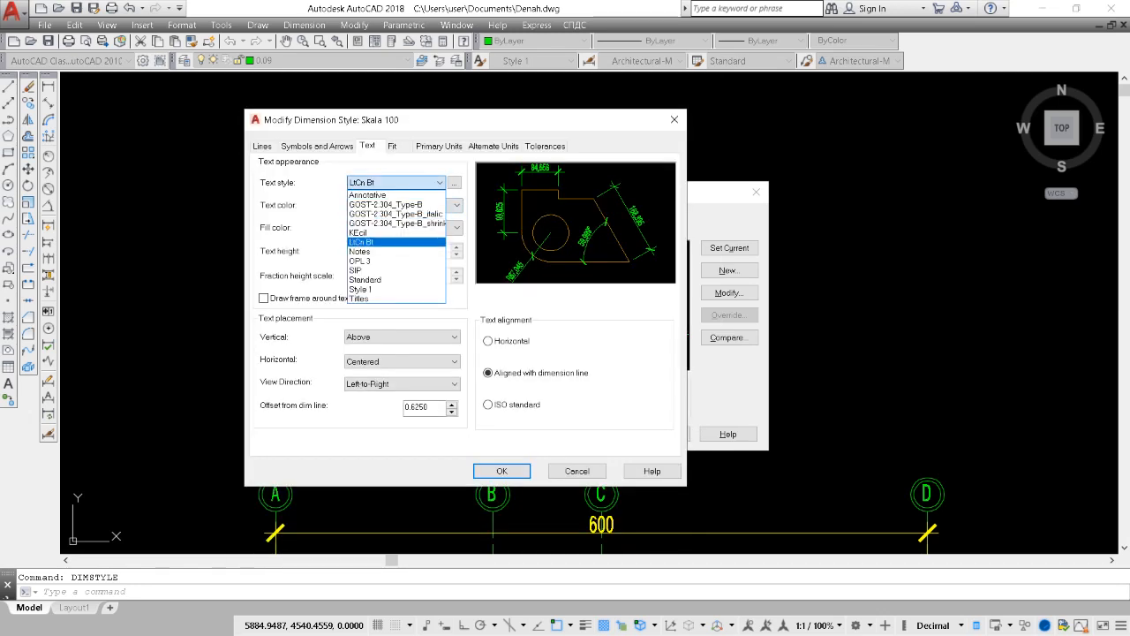
{"action": "left_click", "coordinate": [424, 183]}
{"action": "left_click", "coordinate": [423, 183]}
{"action": "left_click", "coordinate": [424, 183]}
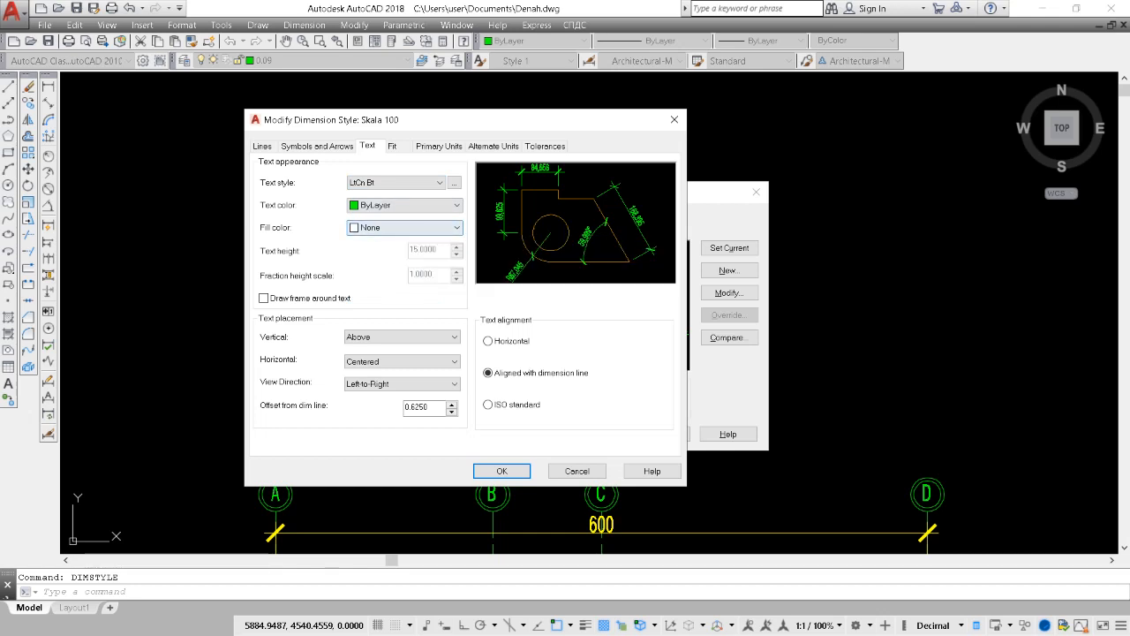
Try ByLayer as the dimension text's fill color, restore None, and check the text color options
{"action": "left_click", "coordinate": [404, 227]}
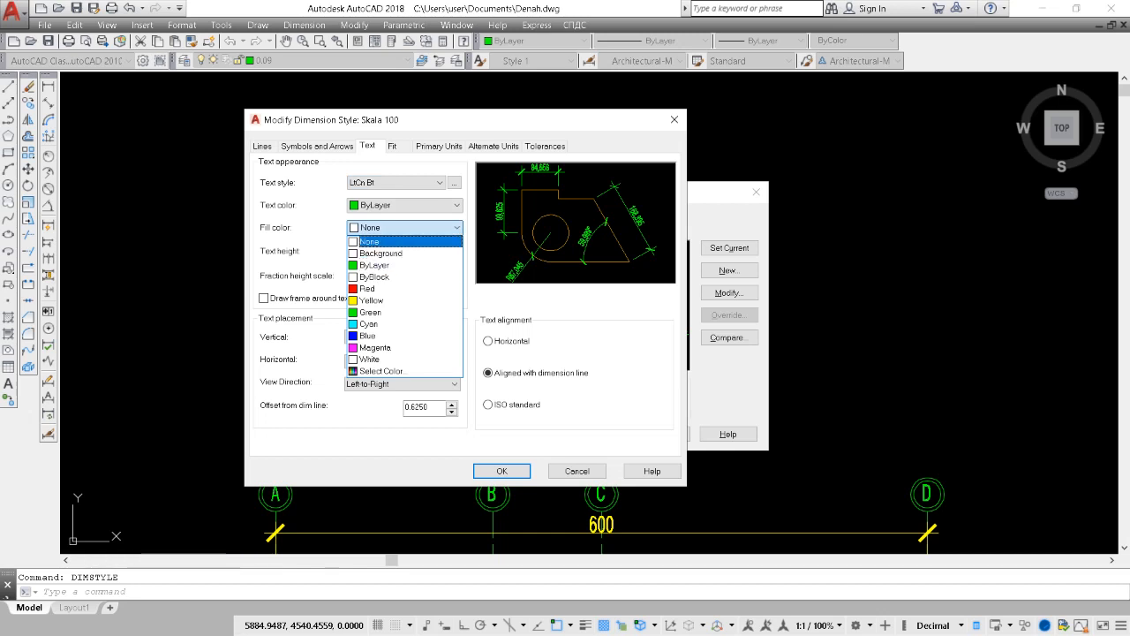
{"action": "left_click", "coordinate": [405, 265]}
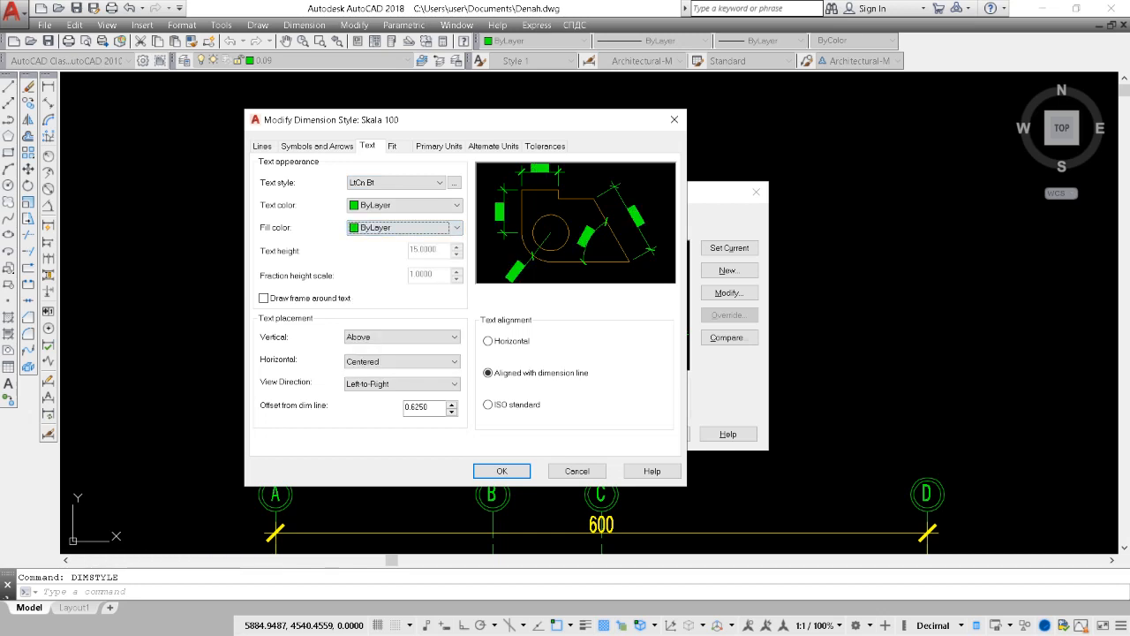
{"action": "left_click", "coordinate": [404, 228]}
{"action": "left_click", "coordinate": [370, 242]}
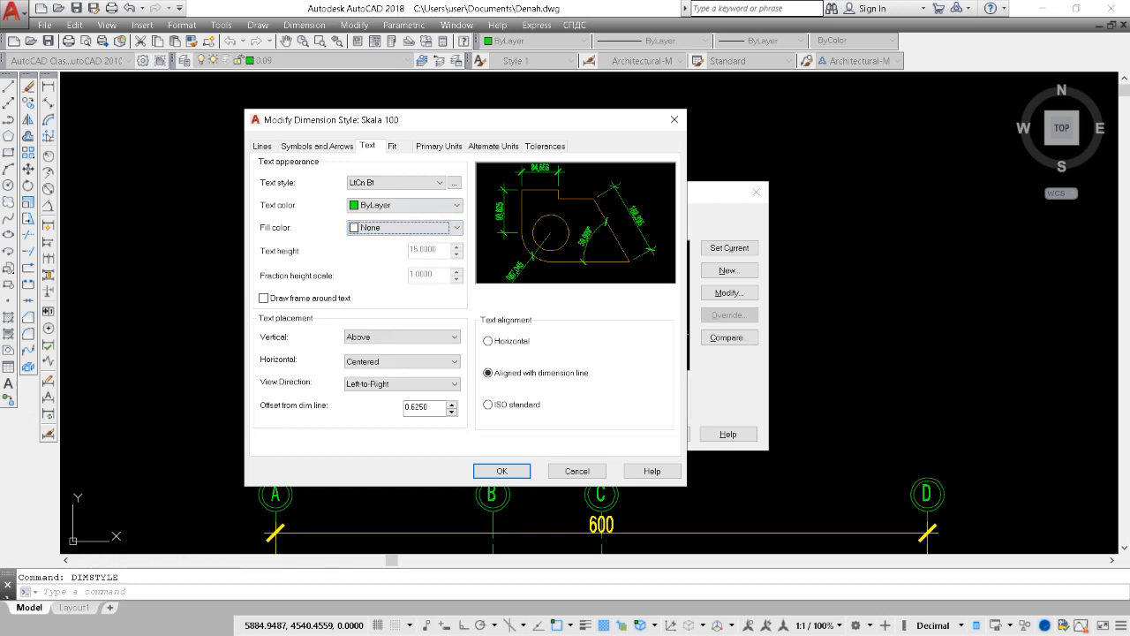
{"action": "left_click", "coordinate": [372, 205]}
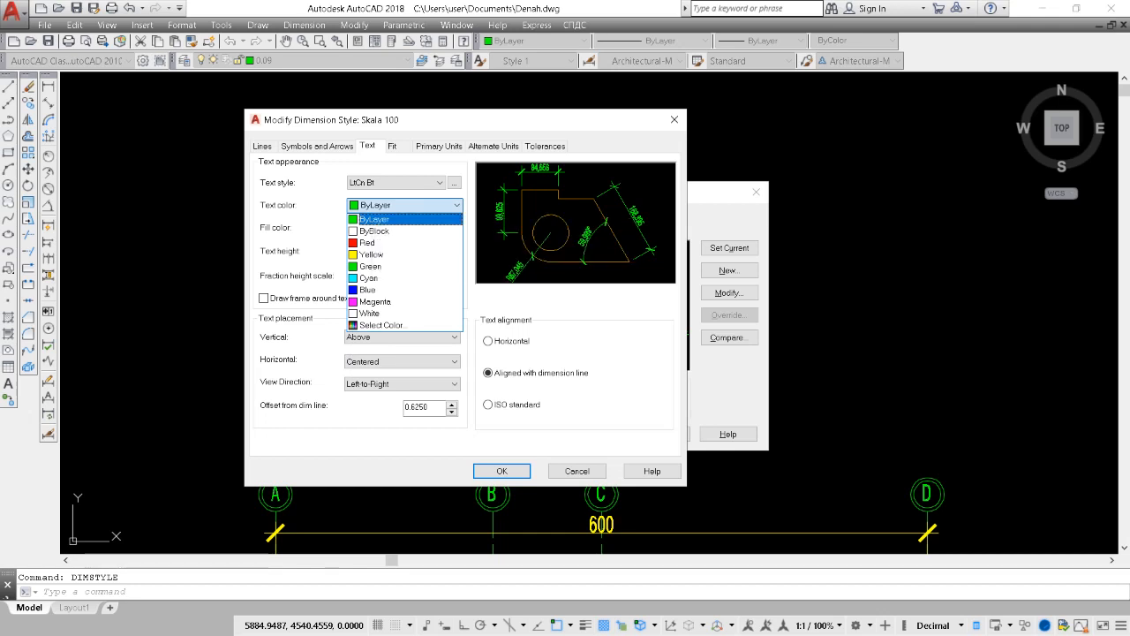
{"action": "left_click", "coordinate": [372, 205]}
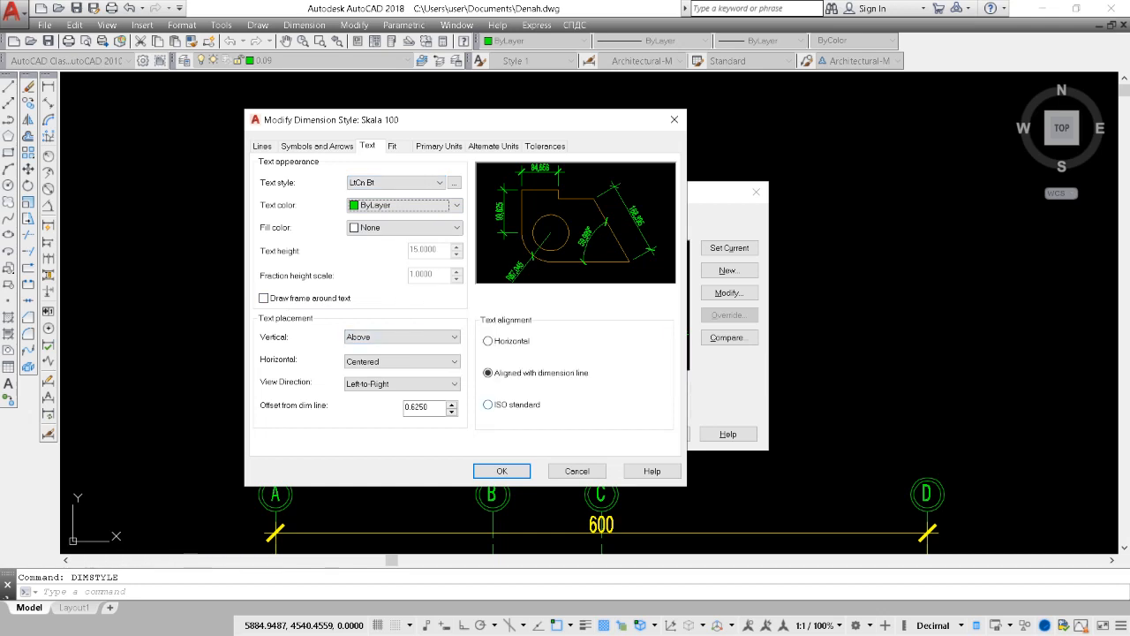
Review the dimension style's fit and text settings and its unit format for linear dimensions
{"action": "left_click", "coordinate": [392, 145]}
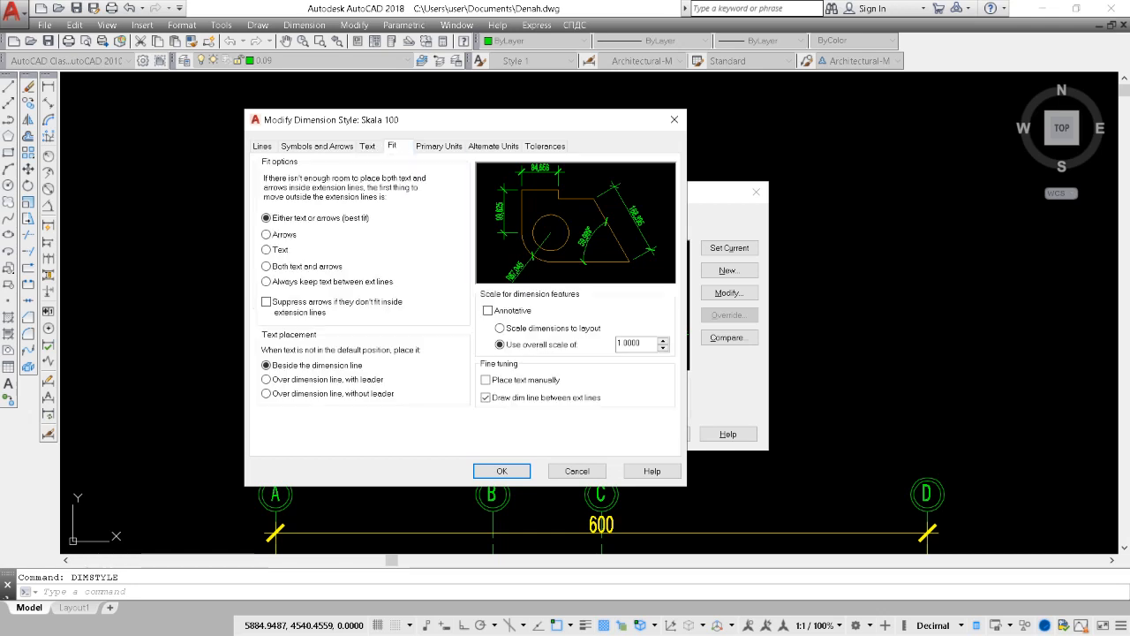
{"action": "left_click", "coordinate": [367, 146]}
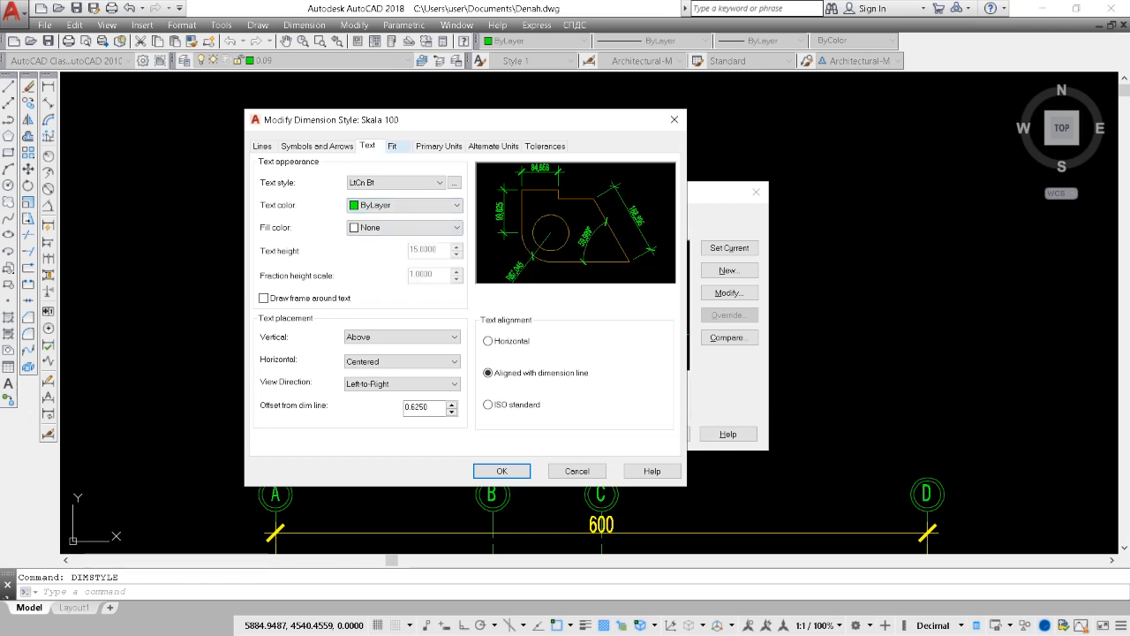
{"action": "left_click", "coordinate": [439, 146]}
{"action": "left_click", "coordinate": [392, 146]}
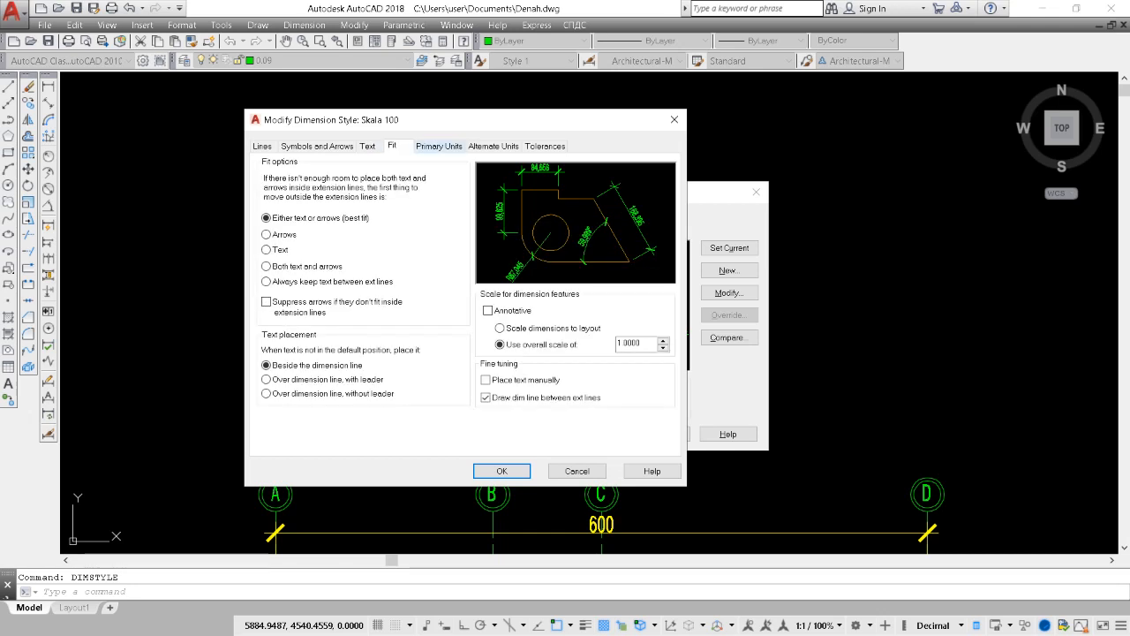
{"action": "left_click", "coordinate": [439, 145]}
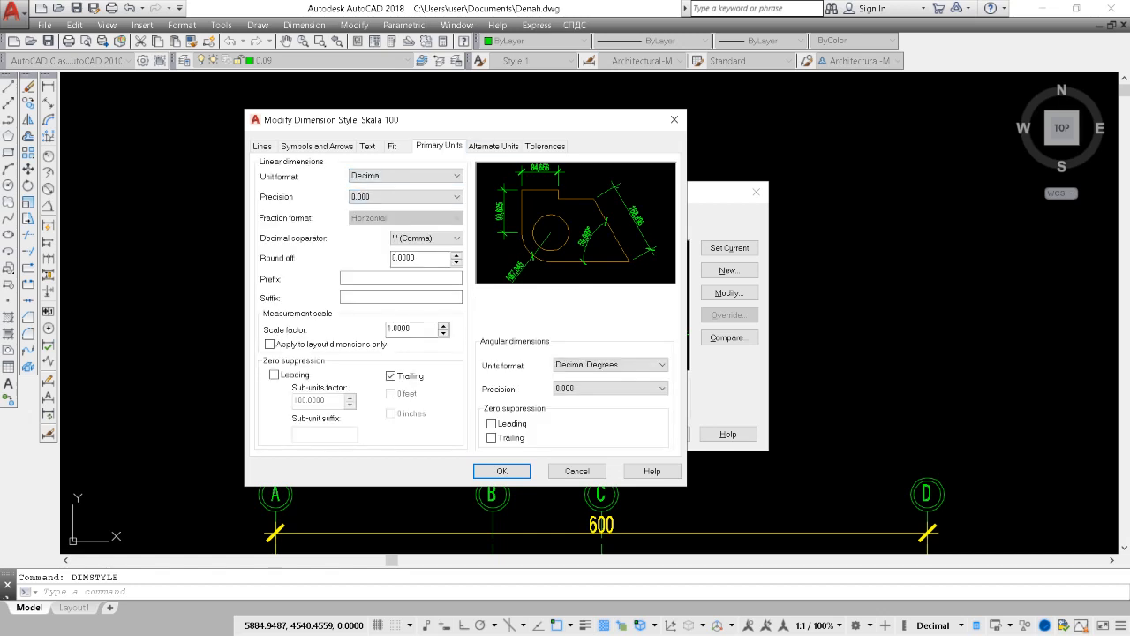
{"action": "left_click", "coordinate": [405, 175]}
{"action": "left_click", "coordinate": [404, 176]}
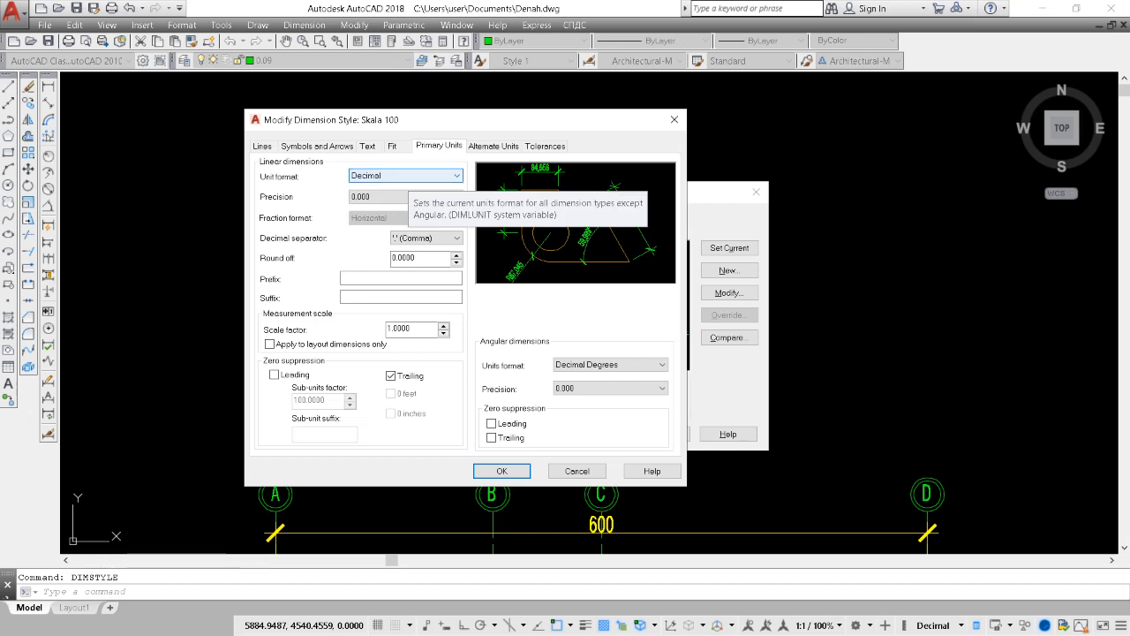
{"action": "left_click", "coordinate": [404, 176]}
Try linear dimension precisions of 0 and 0.00, and return the precision to 0.000
{"action": "left_click", "coordinate": [405, 196]}
{"action": "left_click", "coordinate": [404, 196]}
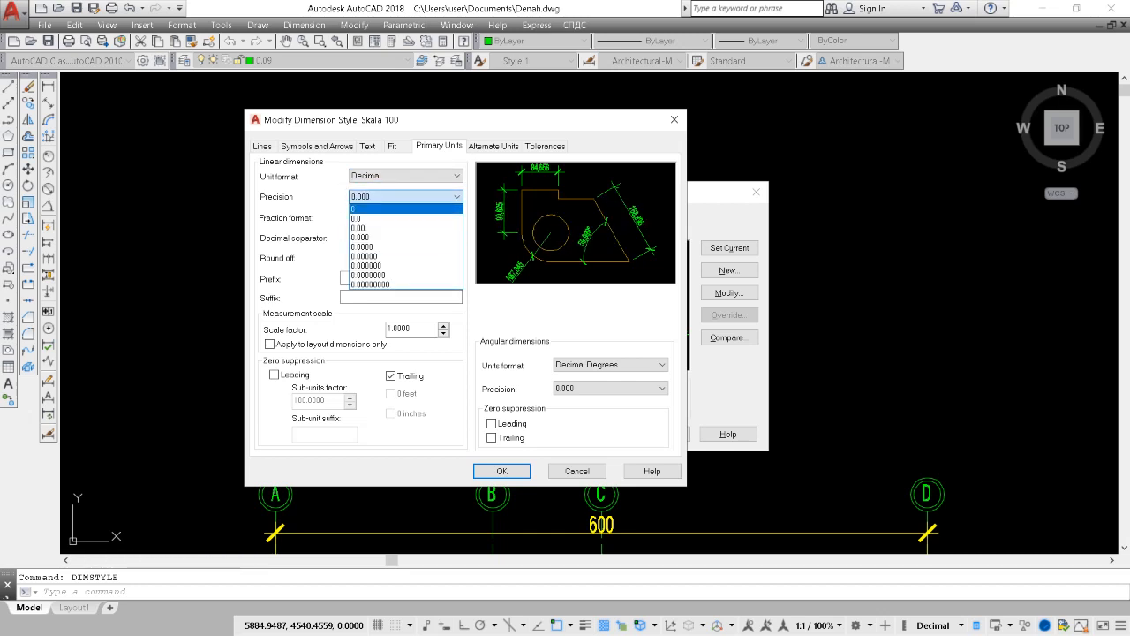
{"action": "left_click", "coordinate": [404, 209]}
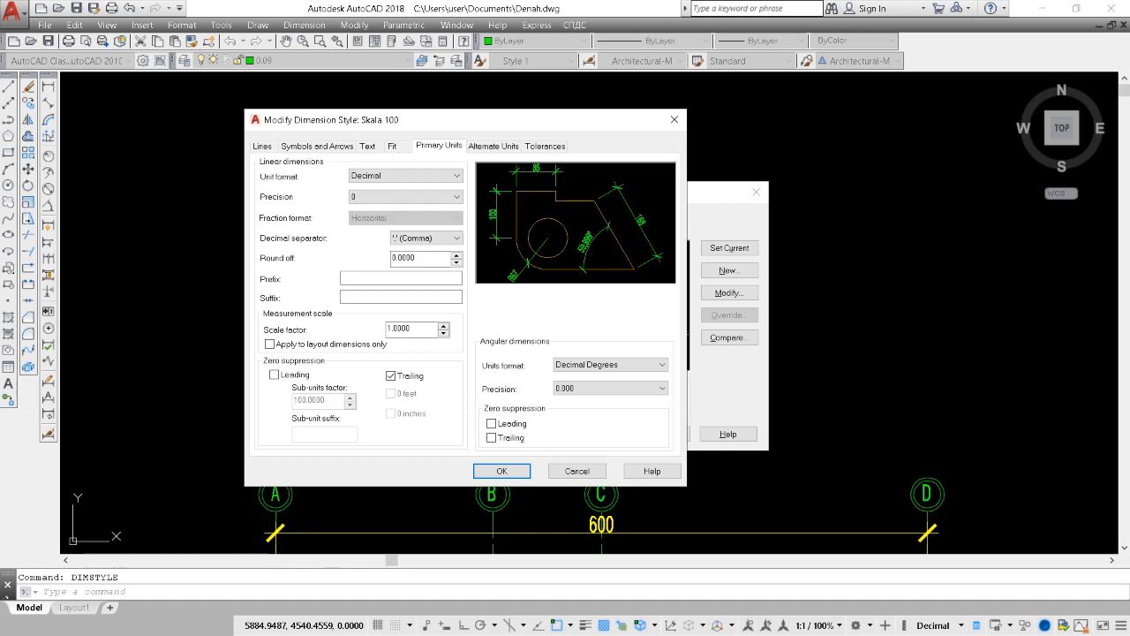
{"action": "left_click", "coordinate": [404, 196]}
{"action": "left_click", "coordinate": [404, 227]}
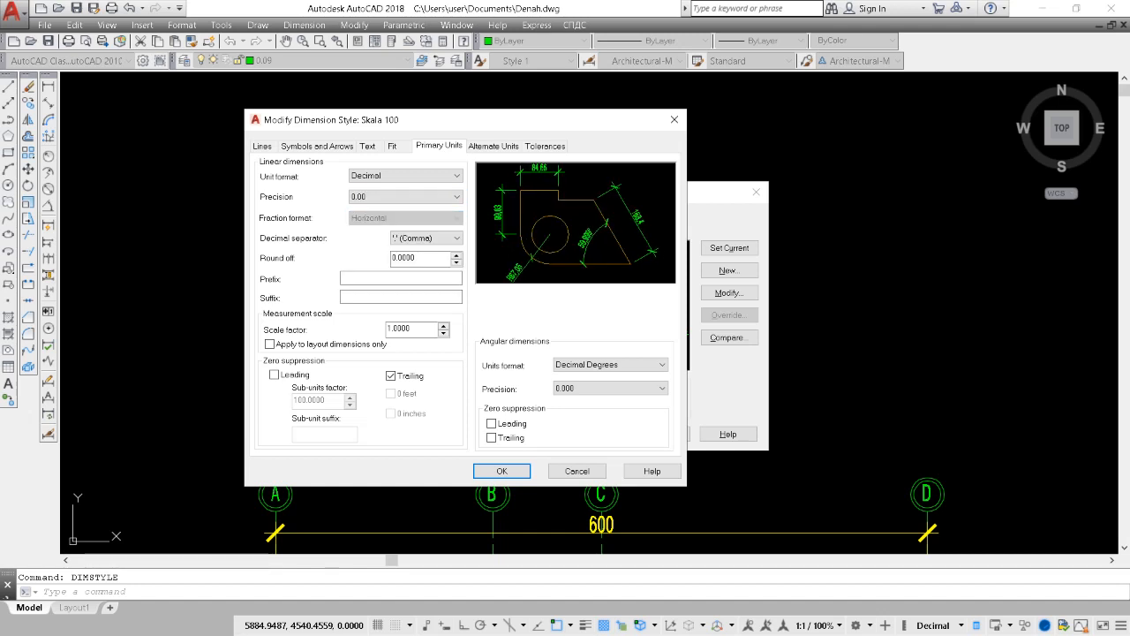
{"action": "left_click", "coordinate": [404, 196]}
{"action": "left_click", "coordinate": [404, 236]}
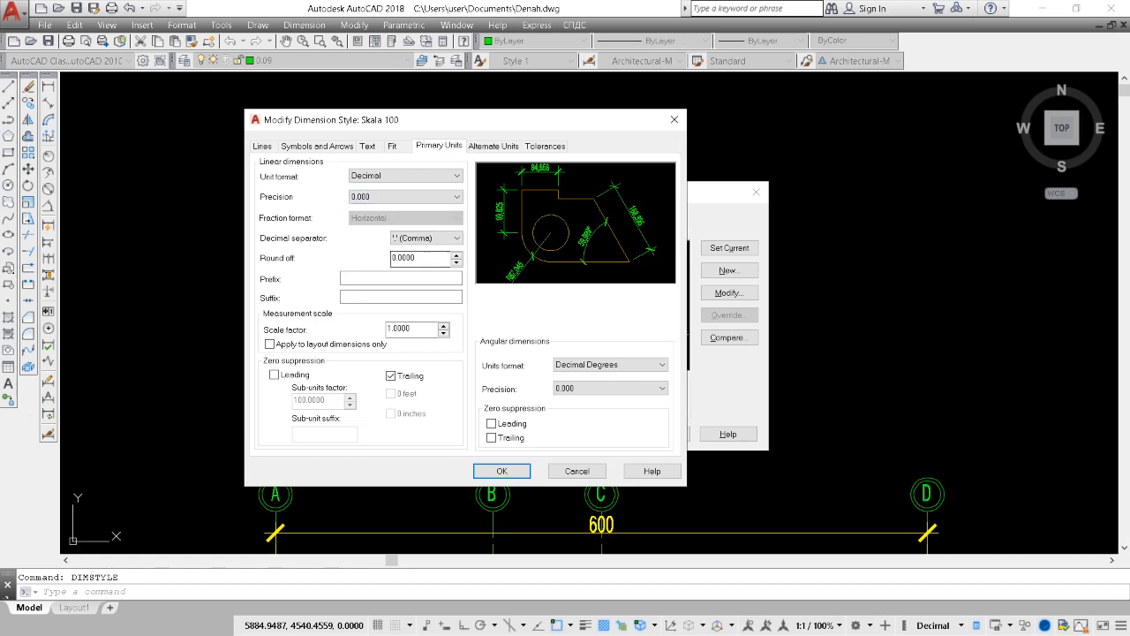
Keep the comma as decimal separator, check the round-off and scale factor, and accept the Skala 100 dimension style
{"action": "double_click", "coordinate": [410, 258]}
{"action": "left_click", "coordinate": [425, 237]}
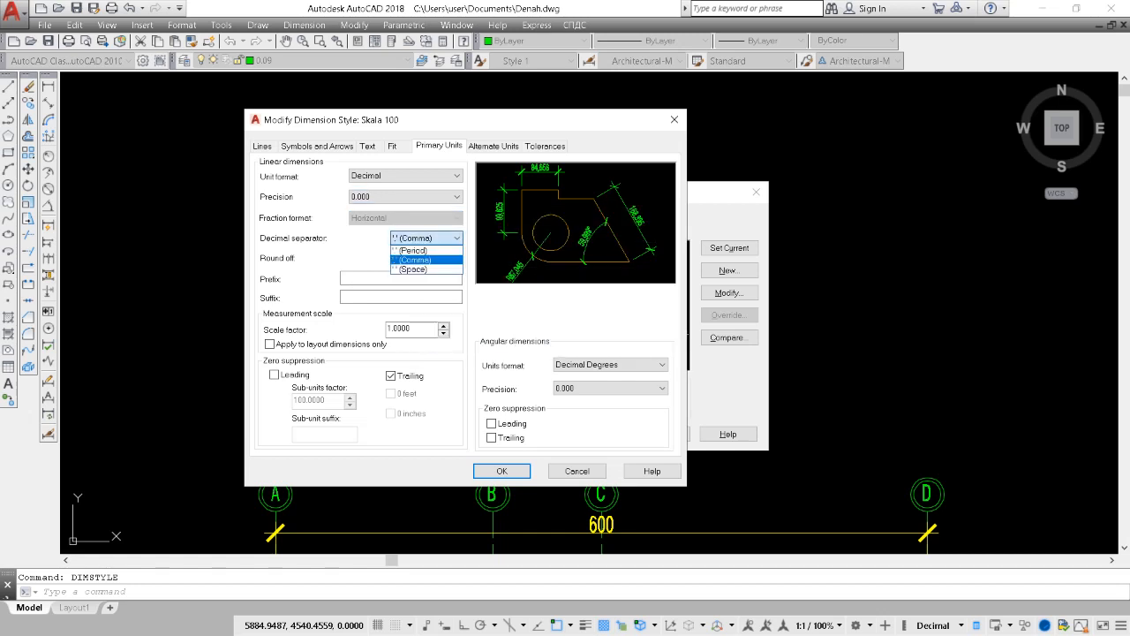
{"action": "left_click", "coordinate": [415, 259]}
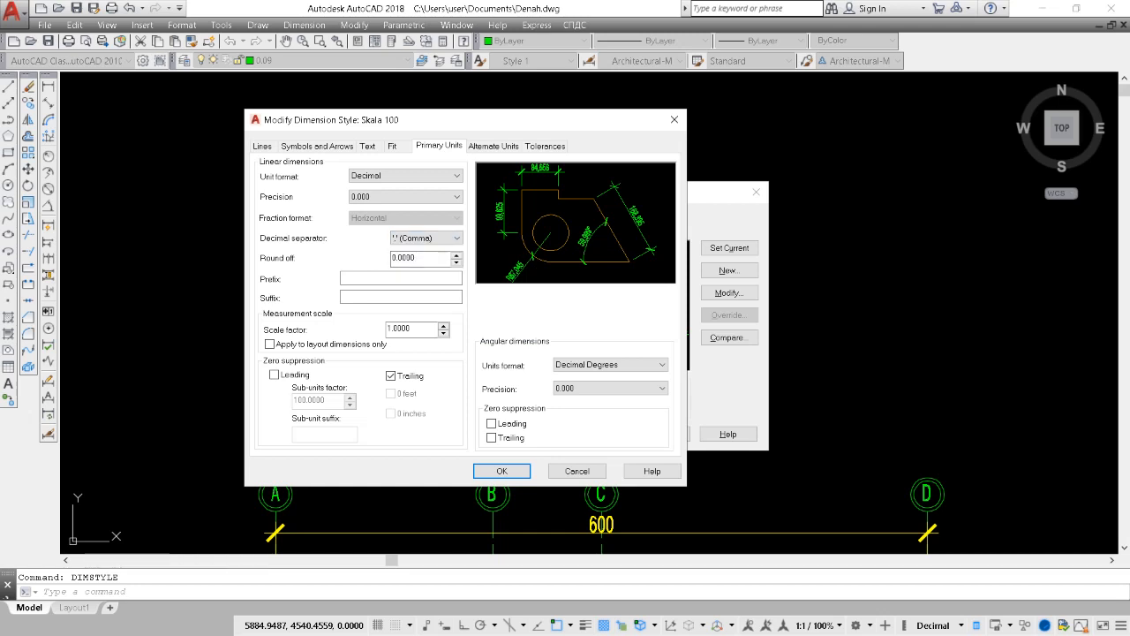
{"action": "double_click", "coordinate": [399, 329]}
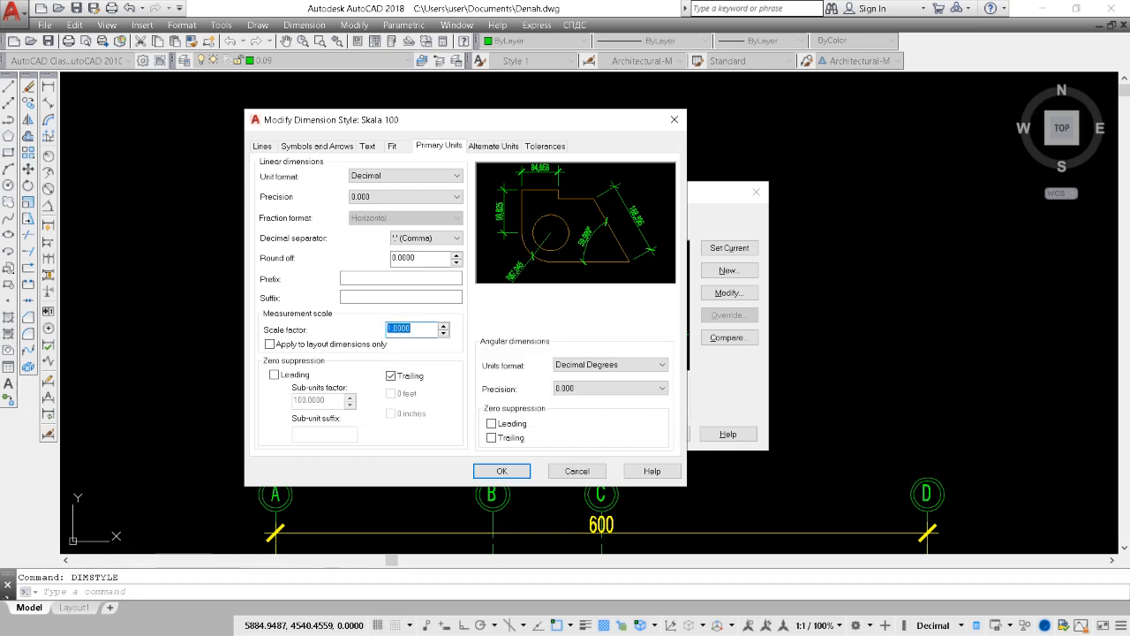
{"action": "left_click", "coordinate": [501, 471]}
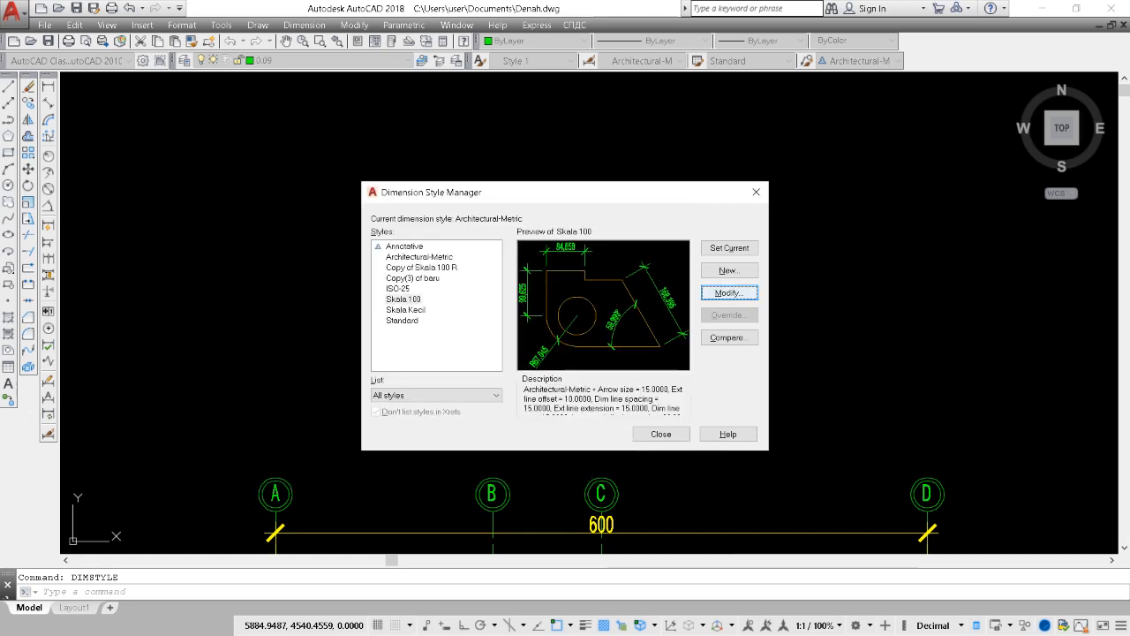
{"action": "left_click", "coordinate": [660, 433]}
Select the overall 600 dimension above the floor plan and check the text styles available for it
{"action": "scroll", "coordinate": [630, 420], "scroll_direction": "down", "scroll_amount": 4}
{"action": "middle_click_drag", "start_coordinate": [630, 420], "coordinate": [531, 216]}
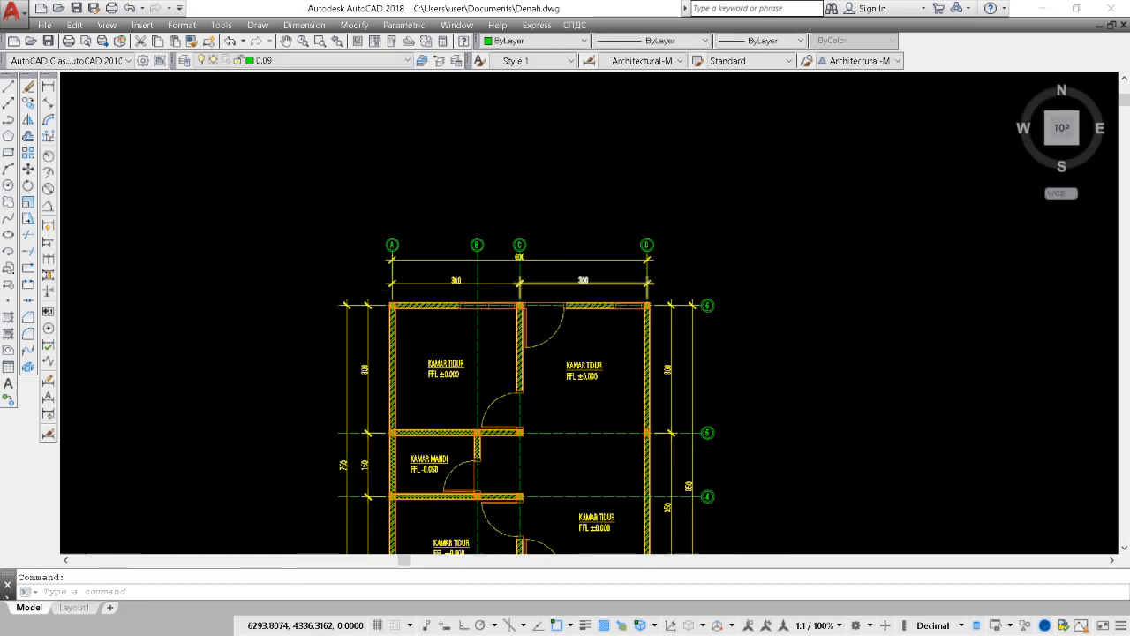
{"action": "scroll", "coordinate": [572, 273], "scroll_direction": "up", "scroll_amount": 6}
{"action": "left_click", "coordinate": [560, 273]}
{"action": "left_click", "coordinate": [508, 192]}
{"action": "left_click", "coordinate": [531, 61]}
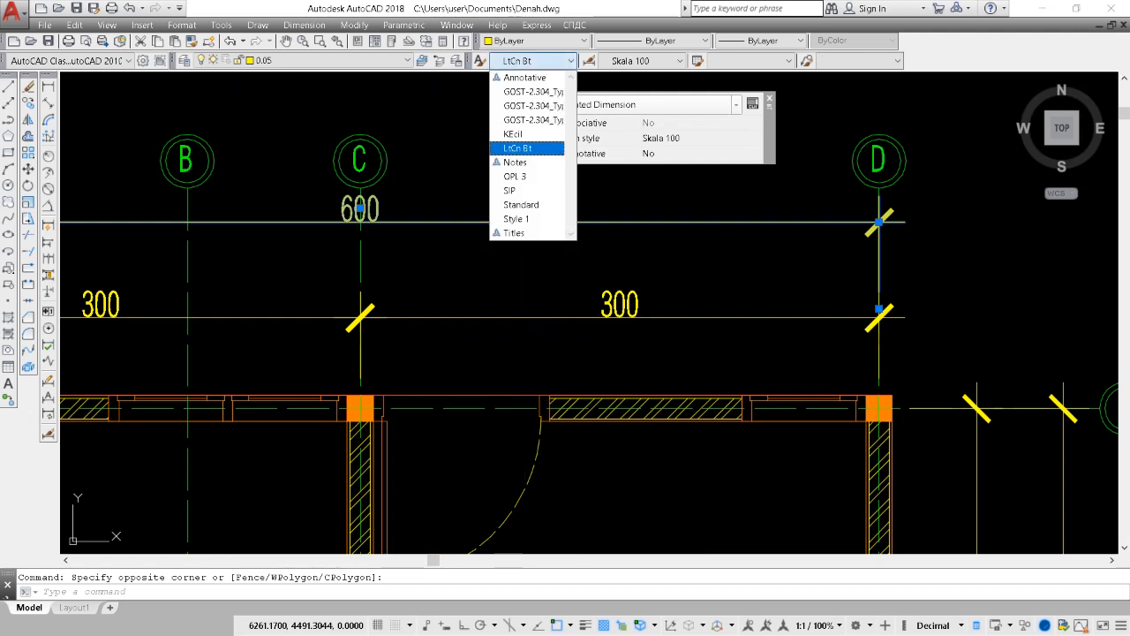
{"action": "left_click", "coordinate": [525, 62]}
Try the OPL 3 and Standard text styles on the overall 600 dimension and return it to LtCn Bt
{"action": "scroll", "coordinate": [466, 227], "scroll_direction": "down", "scroll_amount": 2}
{"action": "middle_click_drag", "start_coordinate": [464, 225], "coordinate": [428, 325]}
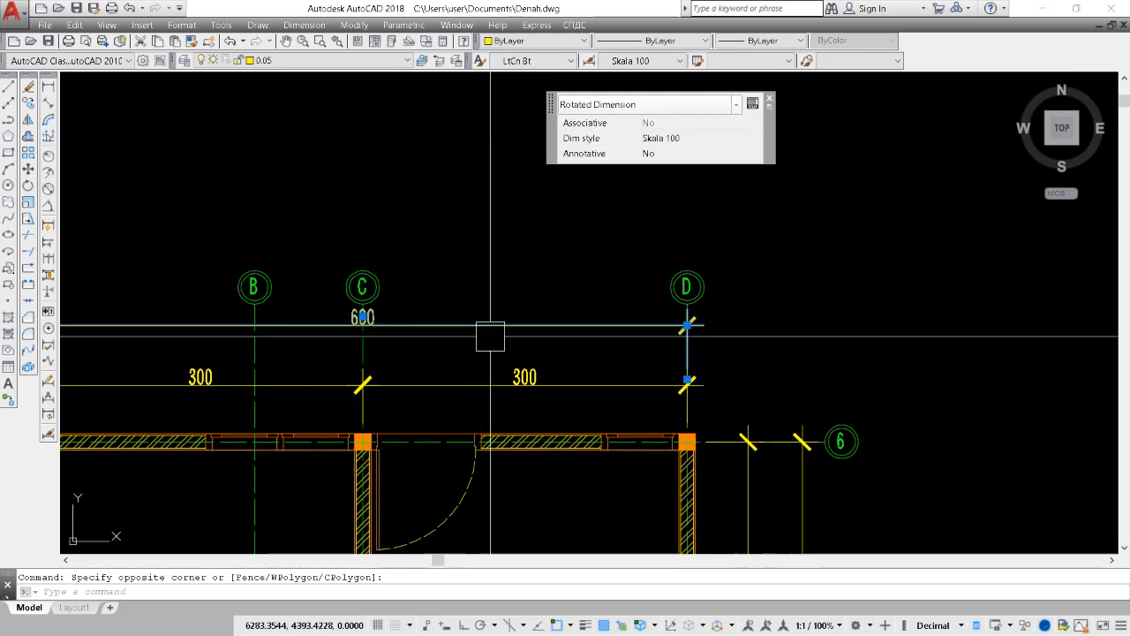
{"action": "scroll", "coordinate": [490, 335], "scroll_direction": "up", "scroll_amount": 2}
{"action": "left_click", "coordinate": [532, 61]}
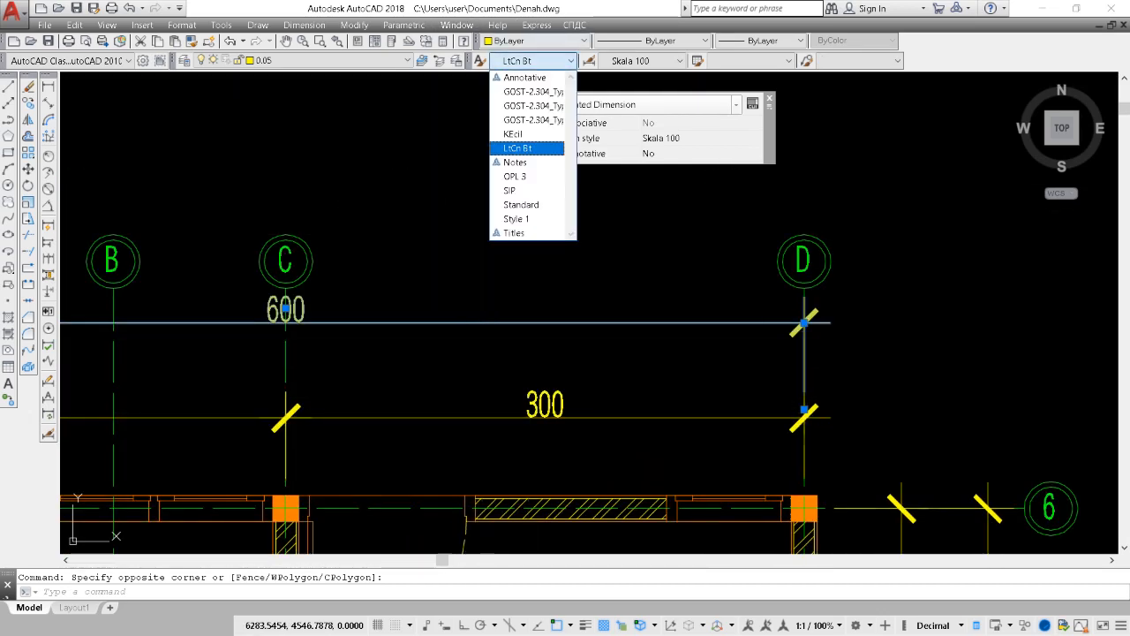
{"action": "left_click", "coordinate": [514, 176]}
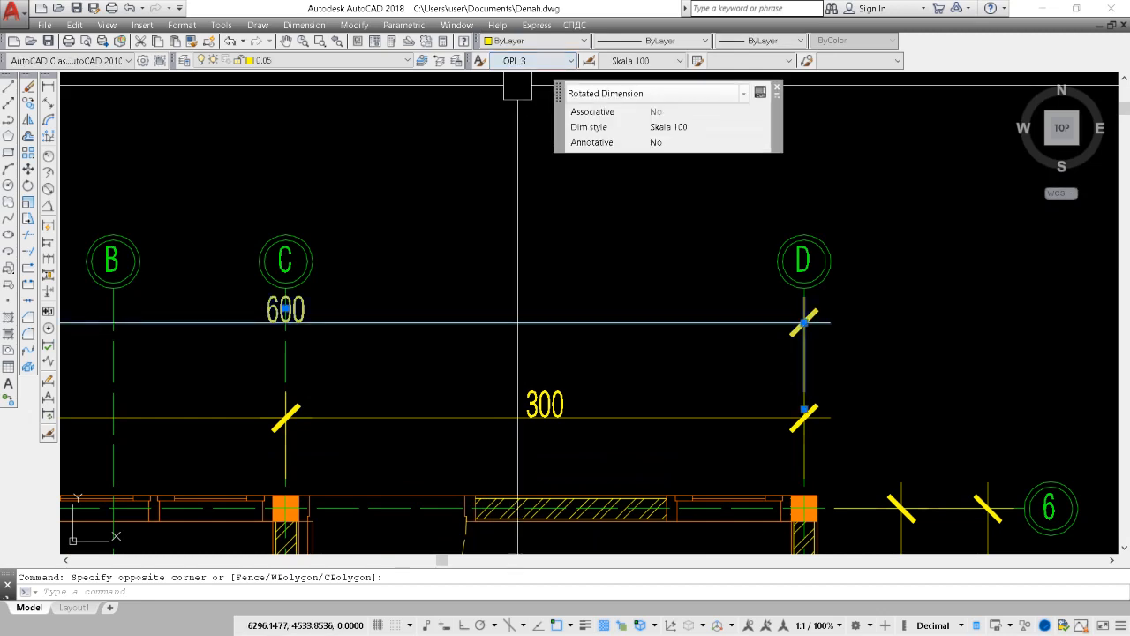
{"action": "left_click", "coordinate": [529, 61]}
{"action": "left_click", "coordinate": [530, 204]}
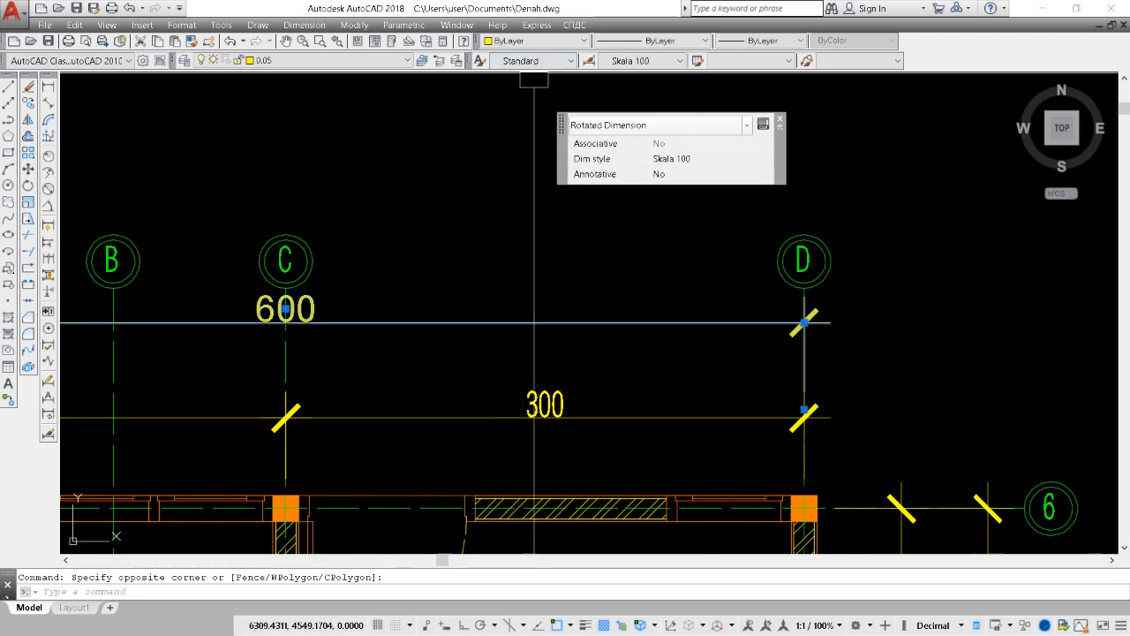
{"action": "left_click", "coordinate": [529, 61]}
{"action": "left_click", "coordinate": [508, 160]}
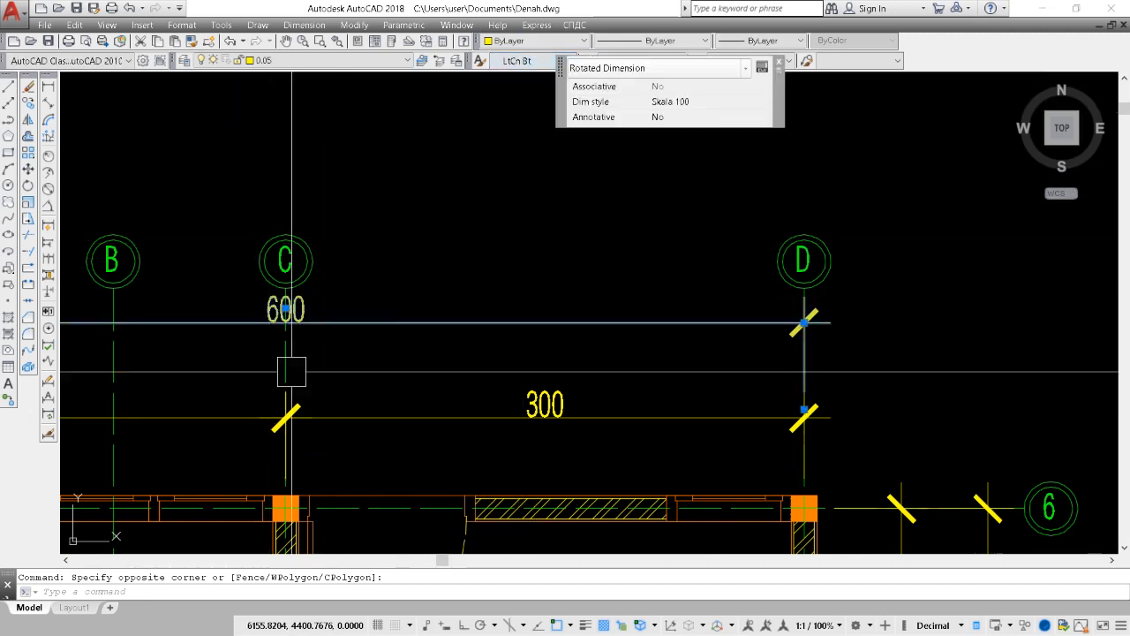
Inspect the overall 600 dimension's text up close and recheck the list of text styles
{"action": "mouse_move", "coordinate": [311, 315]}
{"action": "middle_mouse_down"}
{"action": "mouse_move", "coordinate": [447, 308]}
{"action": "mouse_move", "coordinate": [350, 323]}
{"action": "middle_mouse_up"}
{"action": "scroll", "coordinate": [448, 306], "scroll_direction": "up", "scroll_amount": 2}
{"action": "scroll", "coordinate": [350, 324], "scroll_direction": "down", "scroll_amount": 2}
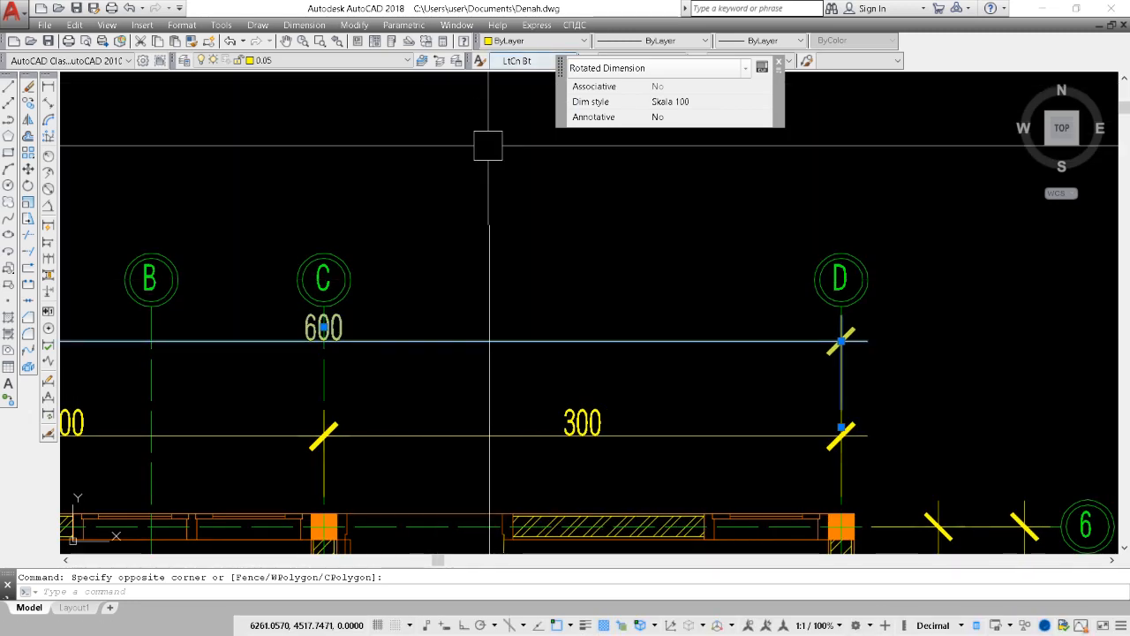
{"action": "middle_click_drag", "start_coordinate": [483, 254], "coordinate": [548, 162]}
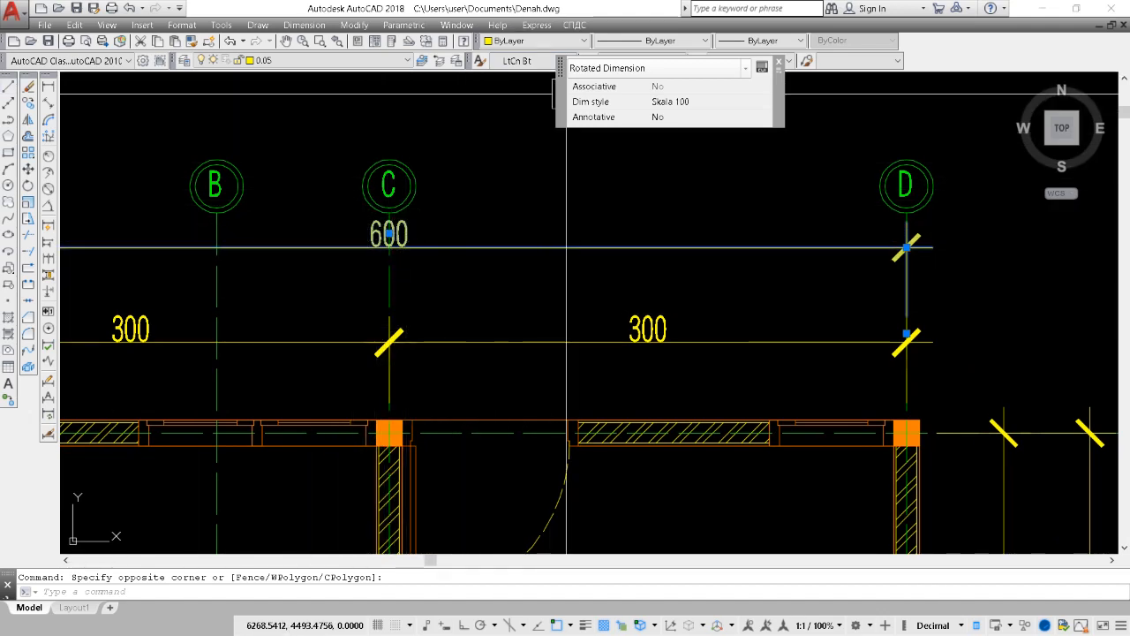
{"action": "left_click", "coordinate": [525, 61]}
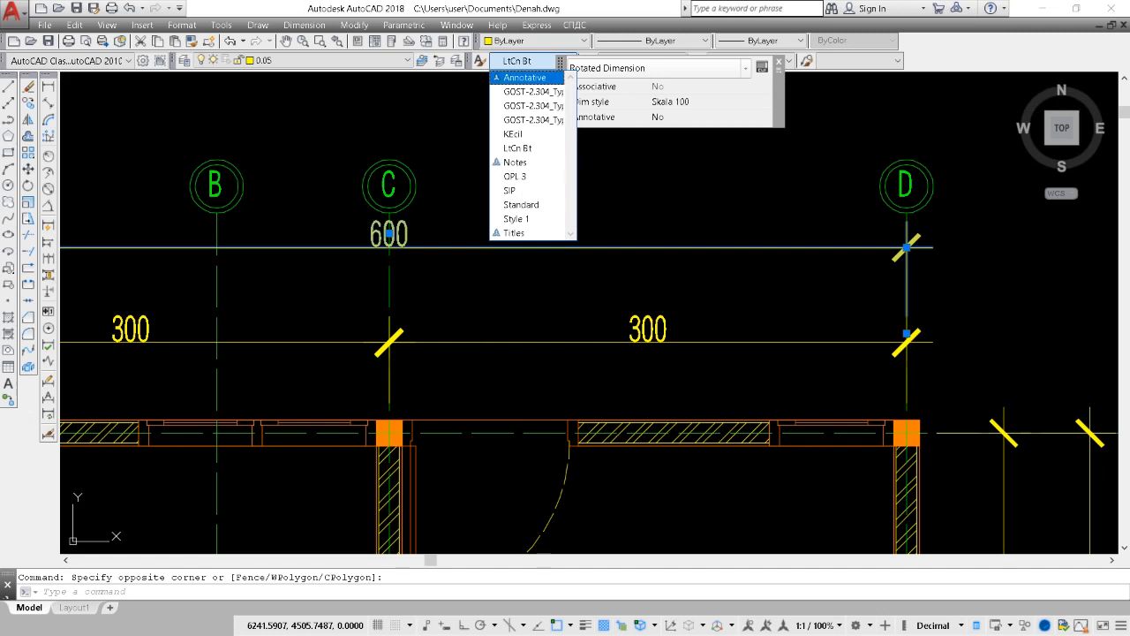
{"action": "left_click", "coordinate": [526, 62]}
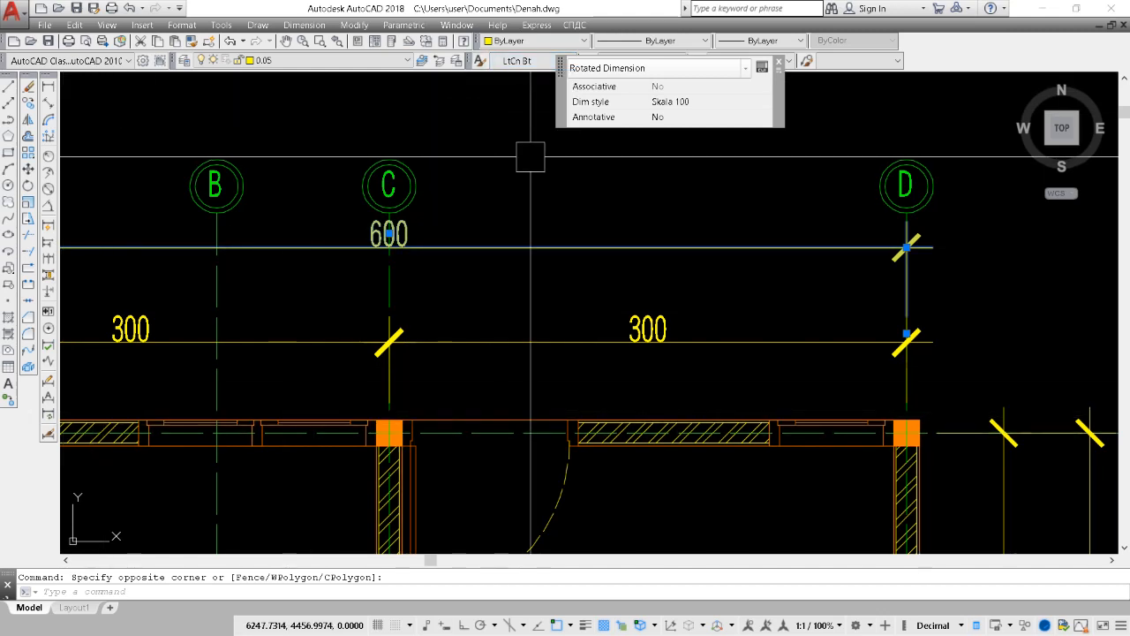
Review the text style assigned in the Skala 100 dimension style's text settings, and close the style manager without changes
{"action": "left_click", "coordinate": [49, 433]}
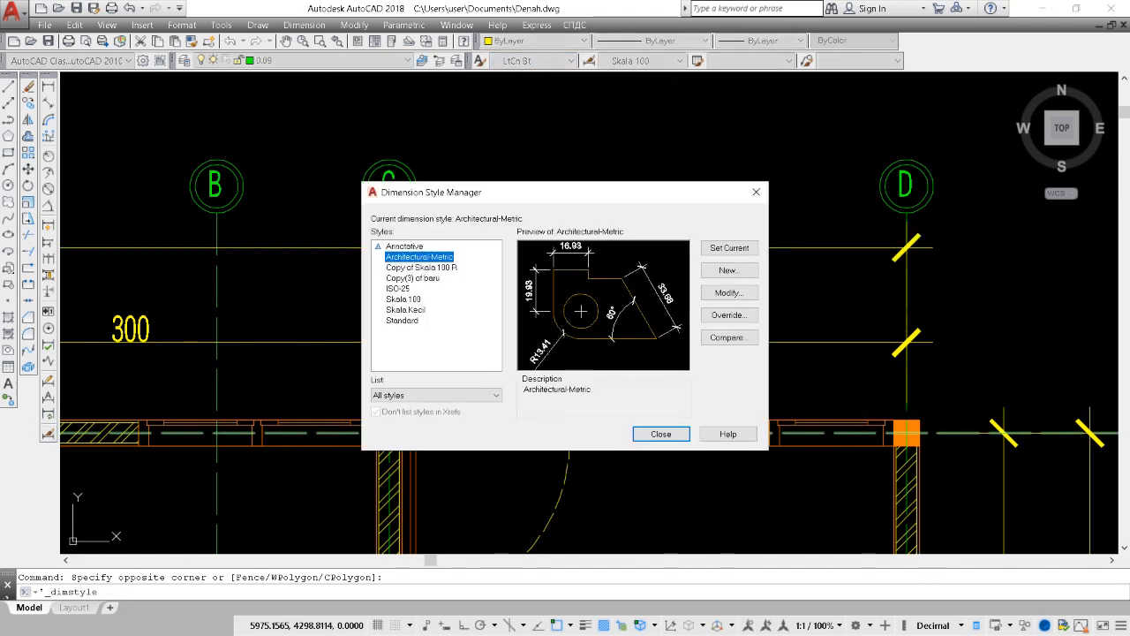
{"action": "left_click", "coordinate": [399, 289]}
{"action": "left_click", "coordinate": [403, 299]}
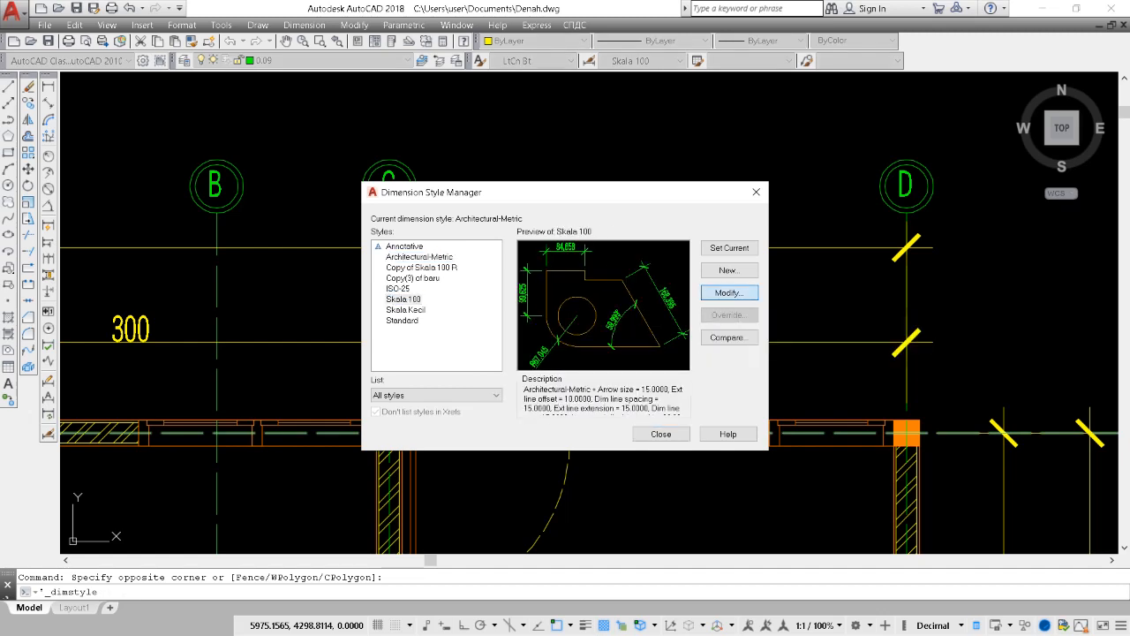
{"action": "left_click", "coordinate": [729, 292]}
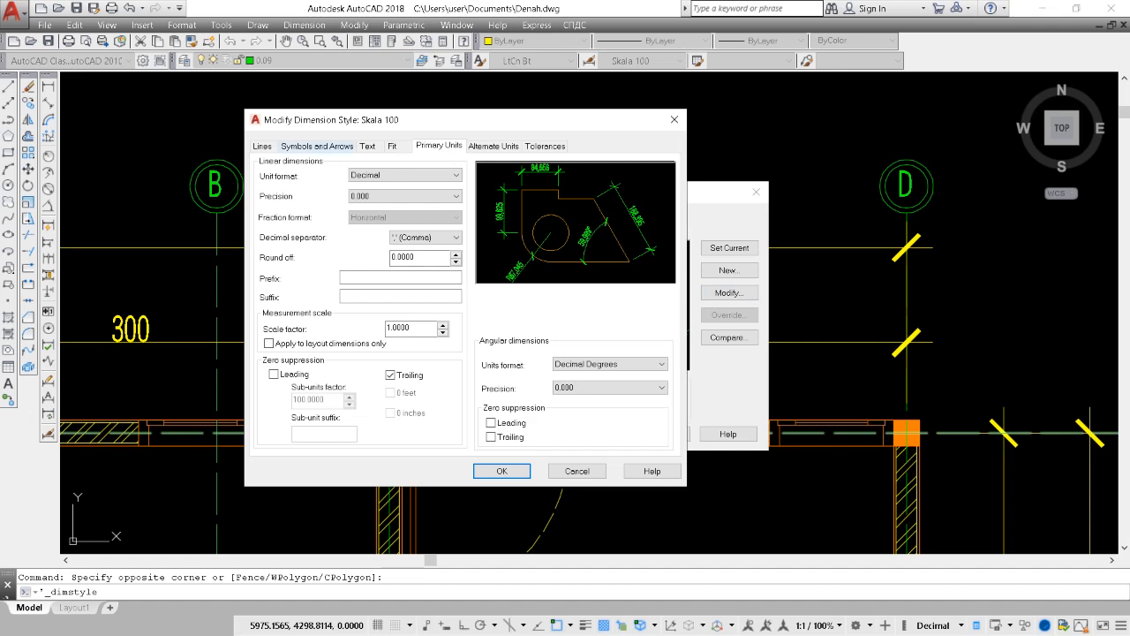
{"action": "left_click", "coordinate": [367, 145]}
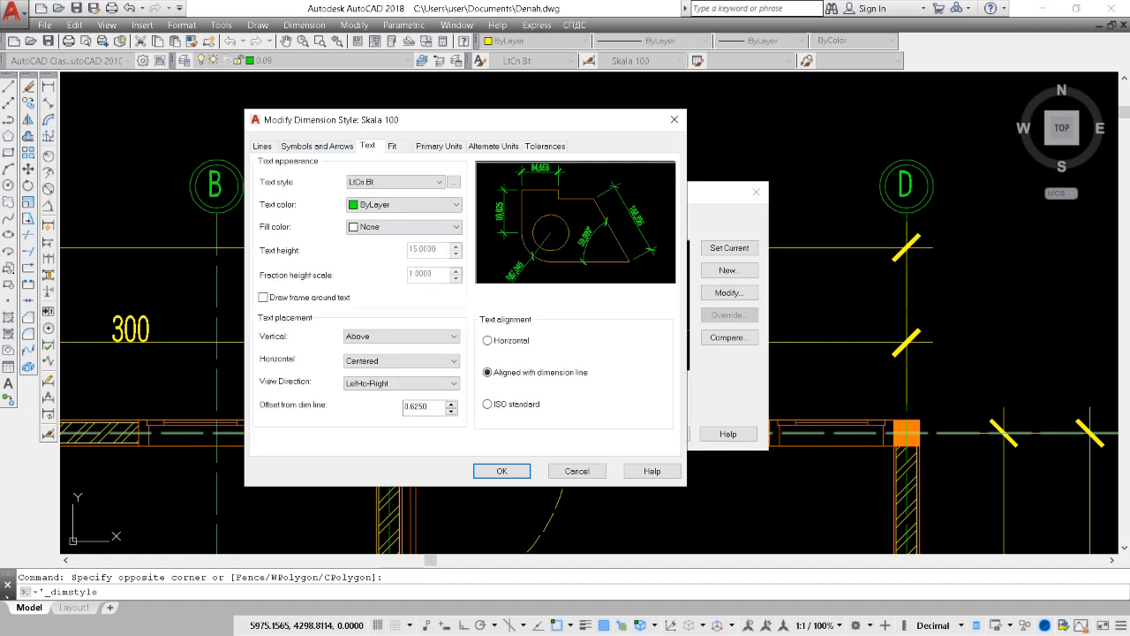
{"action": "left_click", "coordinate": [410, 181]}
{"action": "left_click", "coordinate": [398, 183]}
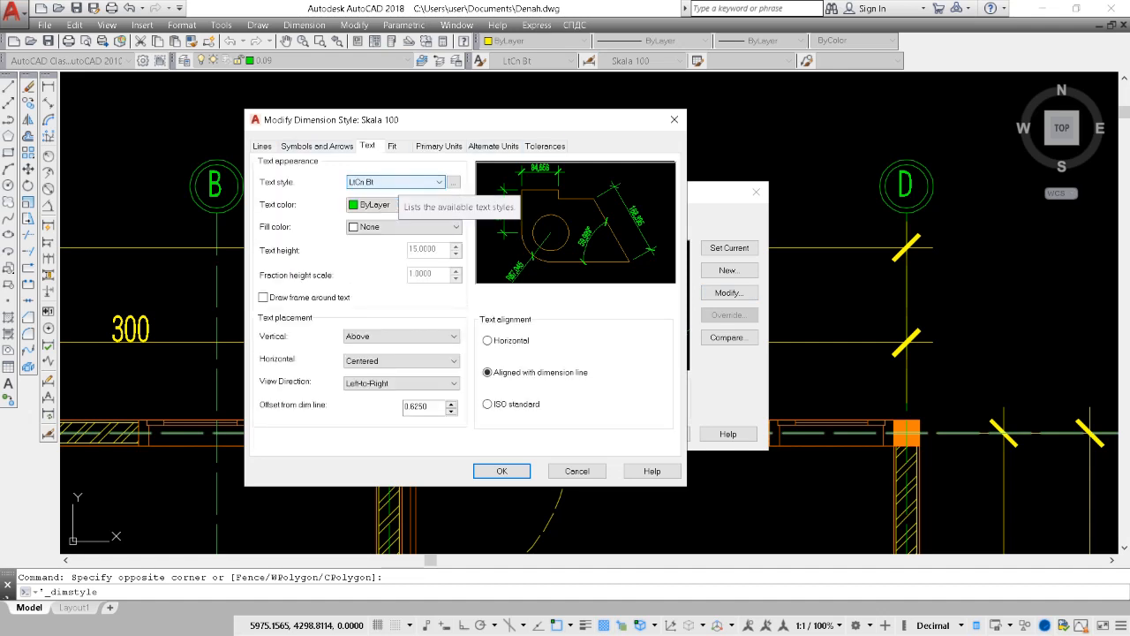
{"action": "left_click", "coordinate": [675, 119]}
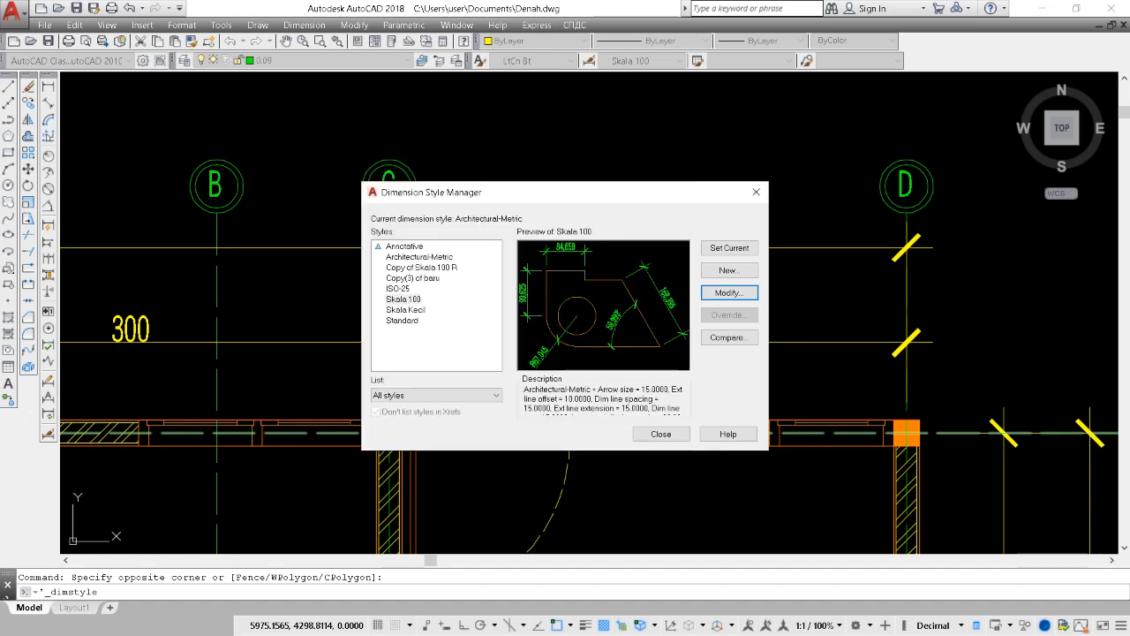
{"action": "left_click", "coordinate": [756, 192]}
Examine the floor plan's dimensions, room labels and grid bubbles, including the dimension rows above the plan between grids A and D
{"action": "middle_click_drag", "start_coordinate": [535, 379], "coordinate": [552, 223]}
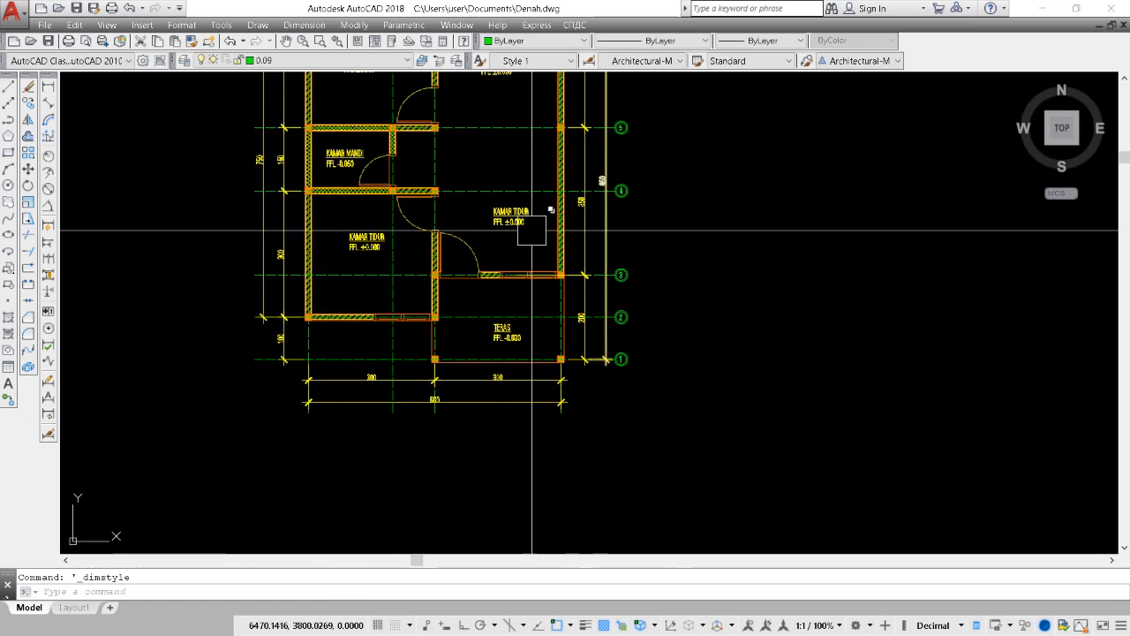
{"action": "scroll", "coordinate": [495, 232], "scroll_direction": "up", "scroll_amount": 2}
{"action": "middle_click_drag", "start_coordinate": [332, 276], "coordinate": [558, 378]}
{"action": "scroll", "coordinate": [557, 375], "scroll_direction": "down", "scroll_amount": 4}
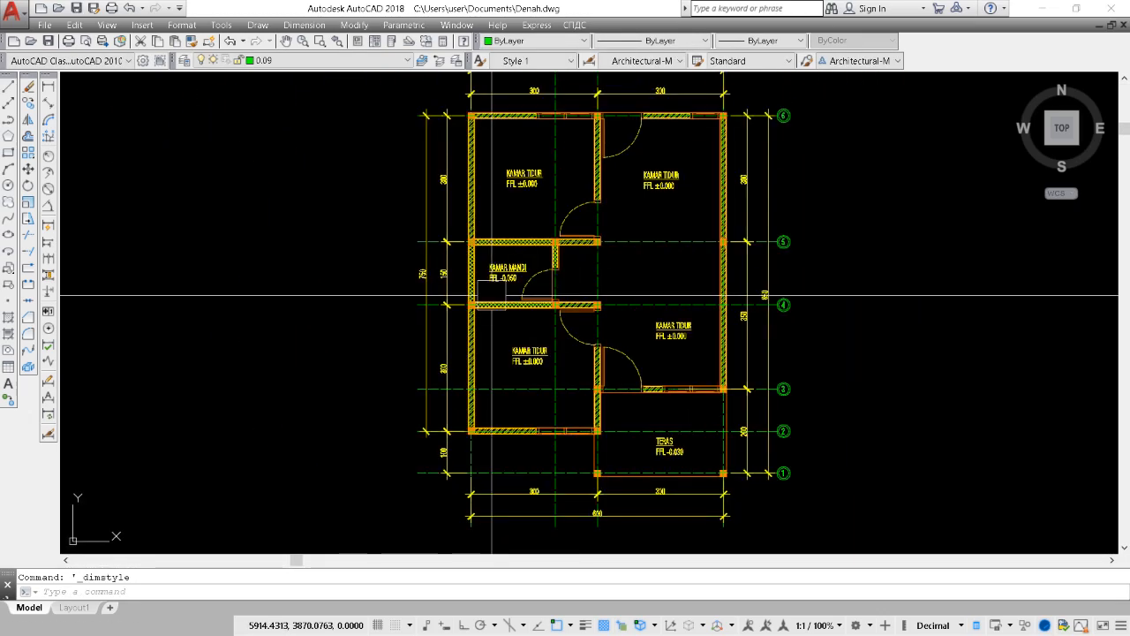
{"action": "scroll", "coordinate": [514, 365], "scroll_direction": "up", "scroll_amount": 2}
{"action": "middle_click_drag", "start_coordinate": [596, 270], "coordinate": [535, 445]}
{"action": "middle_click_drag", "start_coordinate": [404, 280], "coordinate": [499, 274]}
{"action": "middle_click_drag", "start_coordinate": [512, 315], "coordinate": [545, 274]}
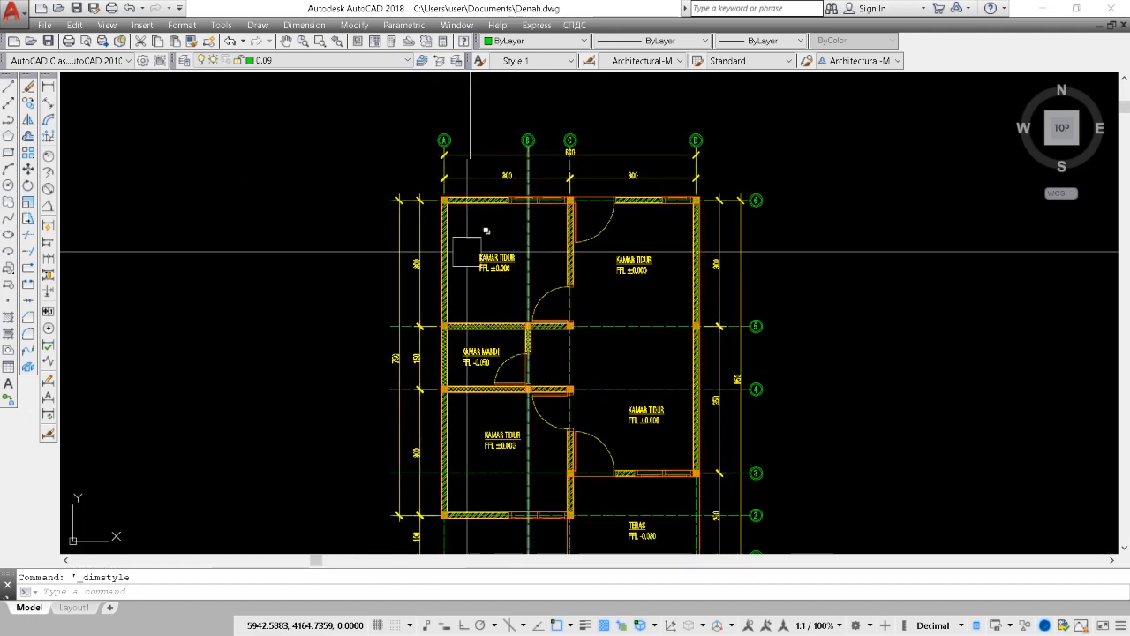
{"action": "scroll", "coordinate": [519, 182], "scroll_direction": "up", "scroll_amount": 4}
{"action": "middle_click_drag", "start_coordinate": [671, 278], "coordinate": [555, 230]}
{"action": "middle_click_drag", "start_coordinate": [516, 111], "coordinate": [543, 246]}
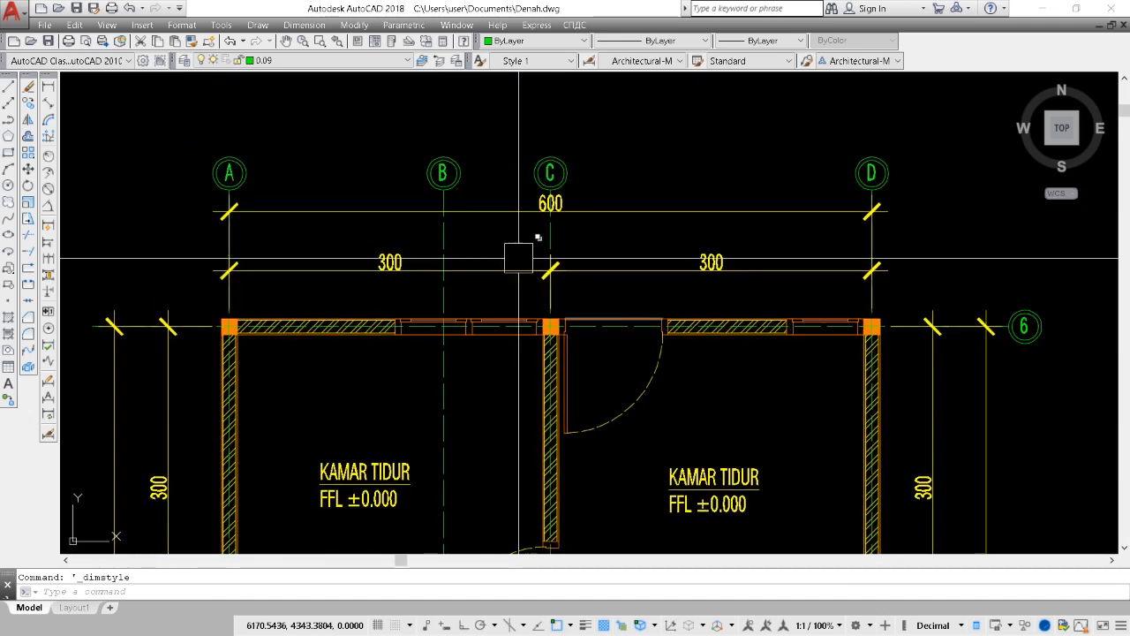
{"action": "scroll", "coordinate": [430, 235], "scroll_direction": "down", "scroll_amount": 2}
{"action": "middle_click_drag", "start_coordinate": [430, 234], "coordinate": [490, 226]}
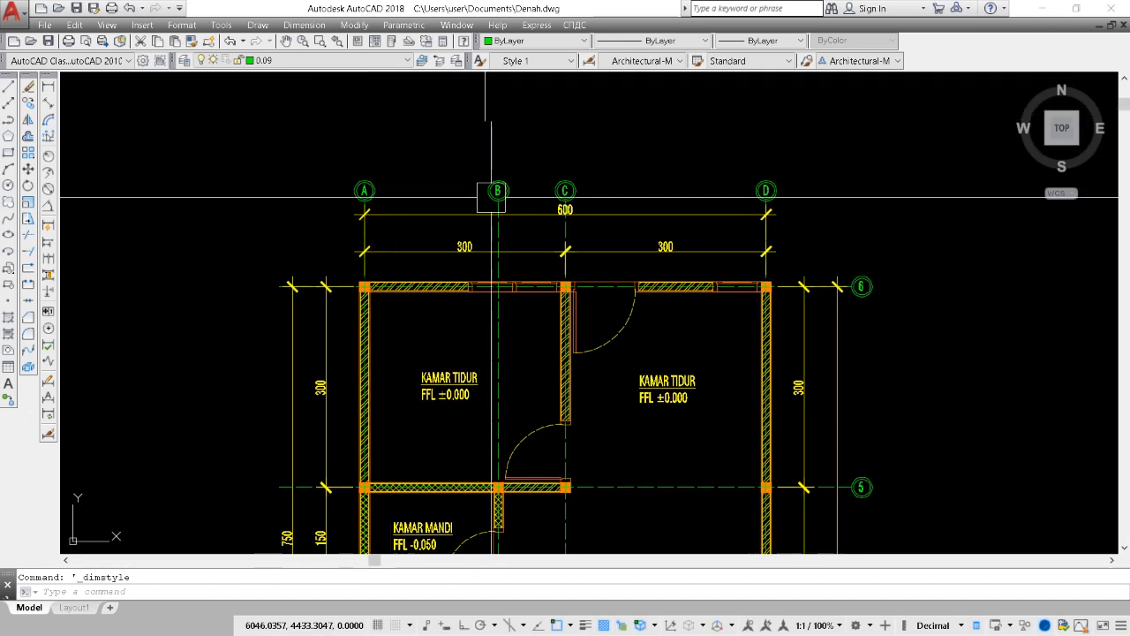
{"action": "middle_click_drag", "start_coordinate": [524, 273], "coordinate": [504, 236]}
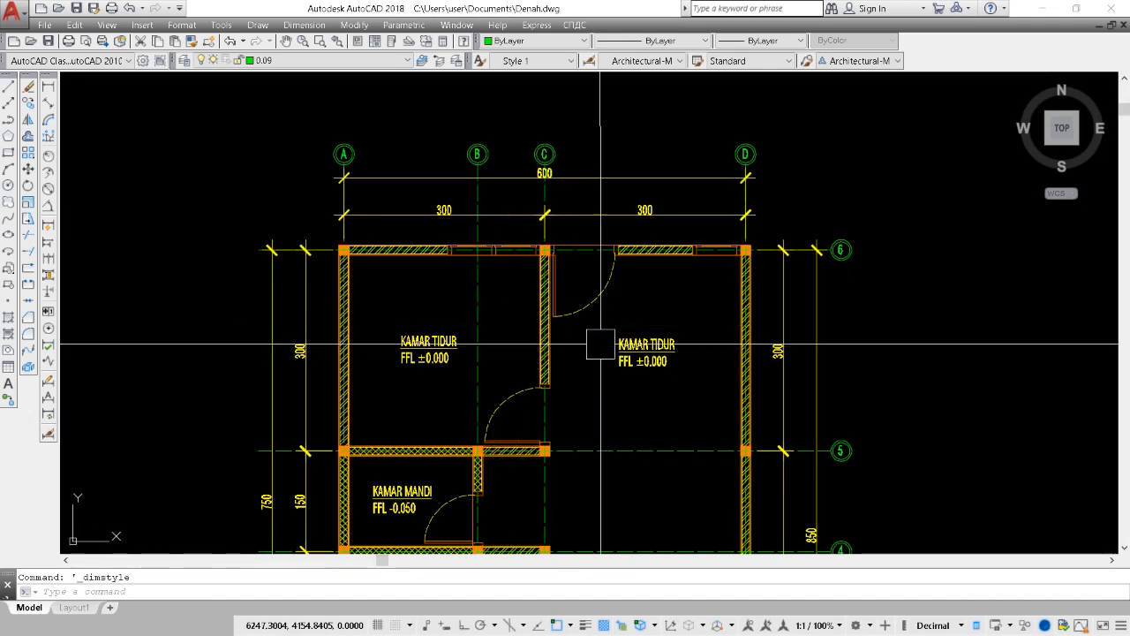
{"action": "middle_click_drag", "start_coordinate": [600, 345], "coordinate": [494, 284]}
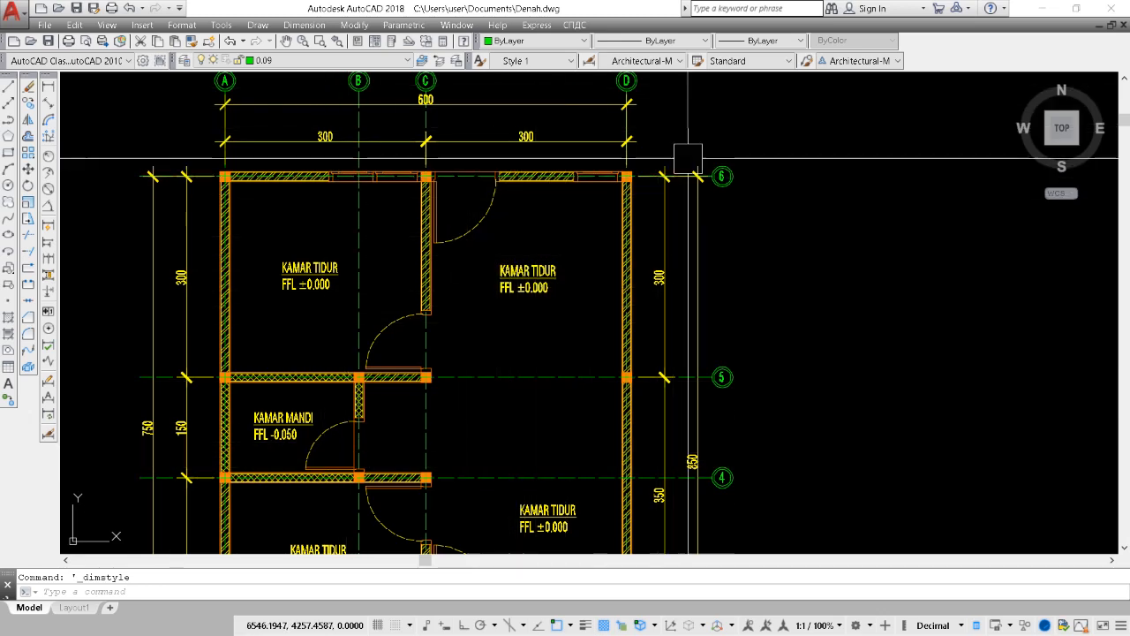
{"action": "scroll", "coordinate": [500, 122], "scroll_direction": "down", "scroll_amount": 4}
{"action": "middle_click_drag", "start_coordinate": [473, 152], "coordinate": [500, 247]}
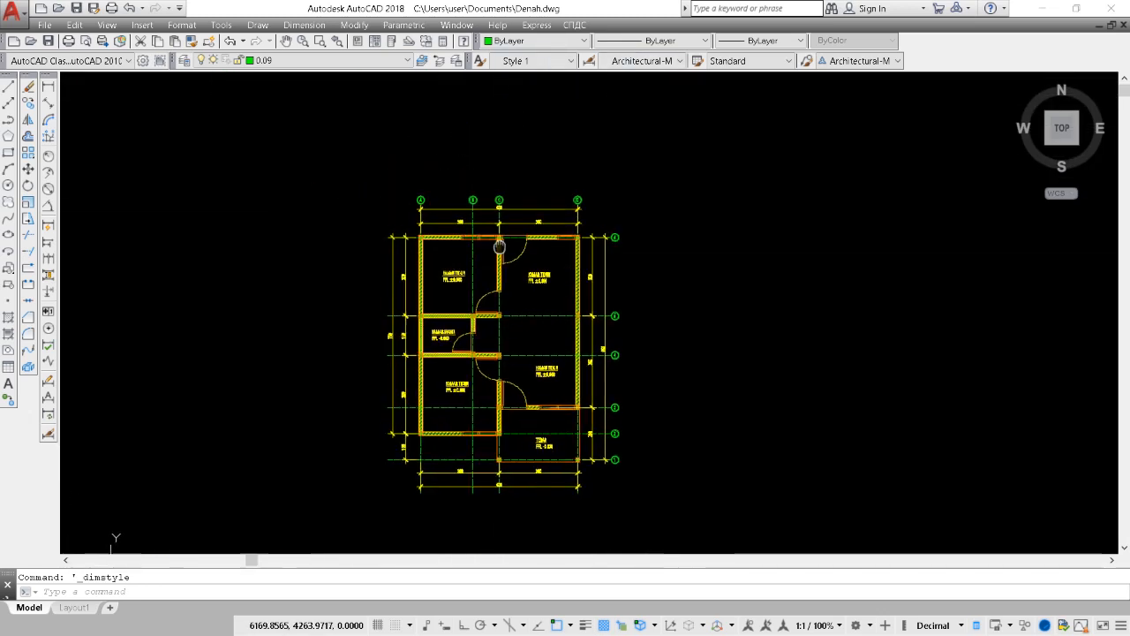
{"action": "middle_click_drag", "start_coordinate": [484, 451], "coordinate": [431, 358]}
{"action": "scroll", "coordinate": [428, 392], "scroll_direction": "up", "scroll_amount": 3}
{"action": "scroll", "coordinate": [498, 313], "scroll_direction": "down", "scroll_amount": 2}
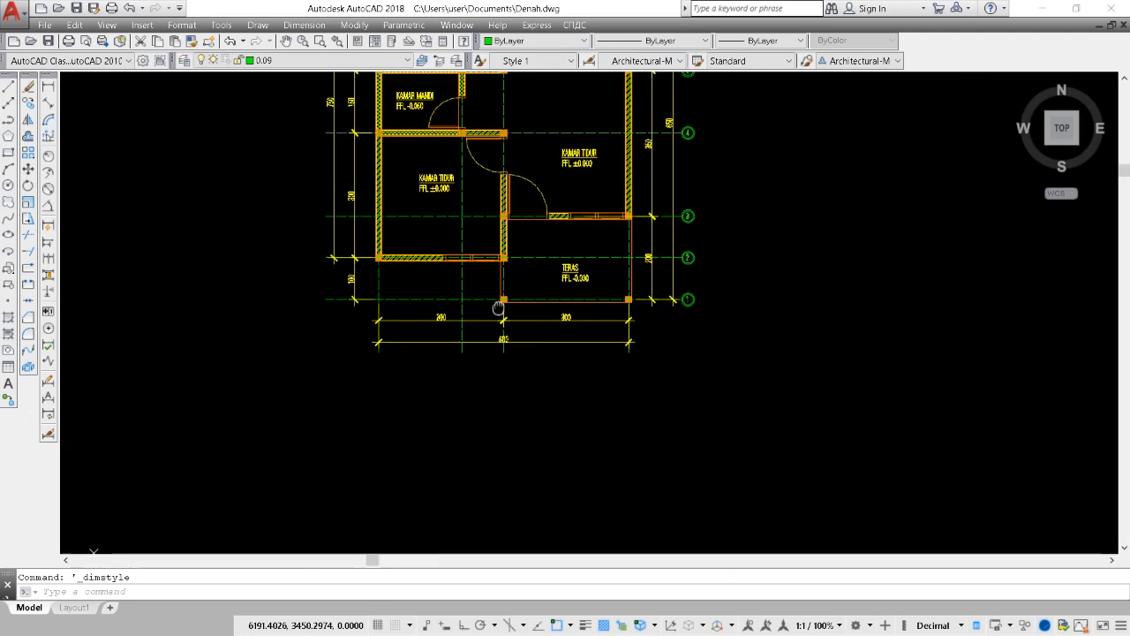
{"action": "middle_click_drag", "start_coordinate": [500, 306], "coordinate": [450, 355]}
{"action": "middle_click_drag", "start_coordinate": [504, 192], "coordinate": [518, 287]}
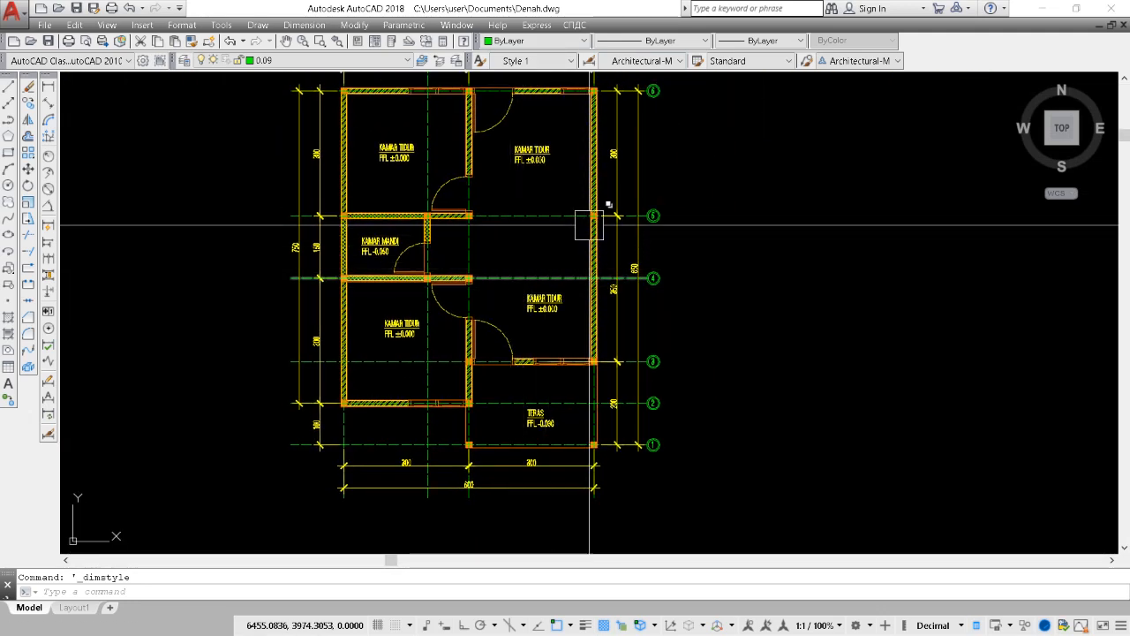
{"action": "middle_click_drag", "start_coordinate": [589, 225], "coordinate": [544, 259]}
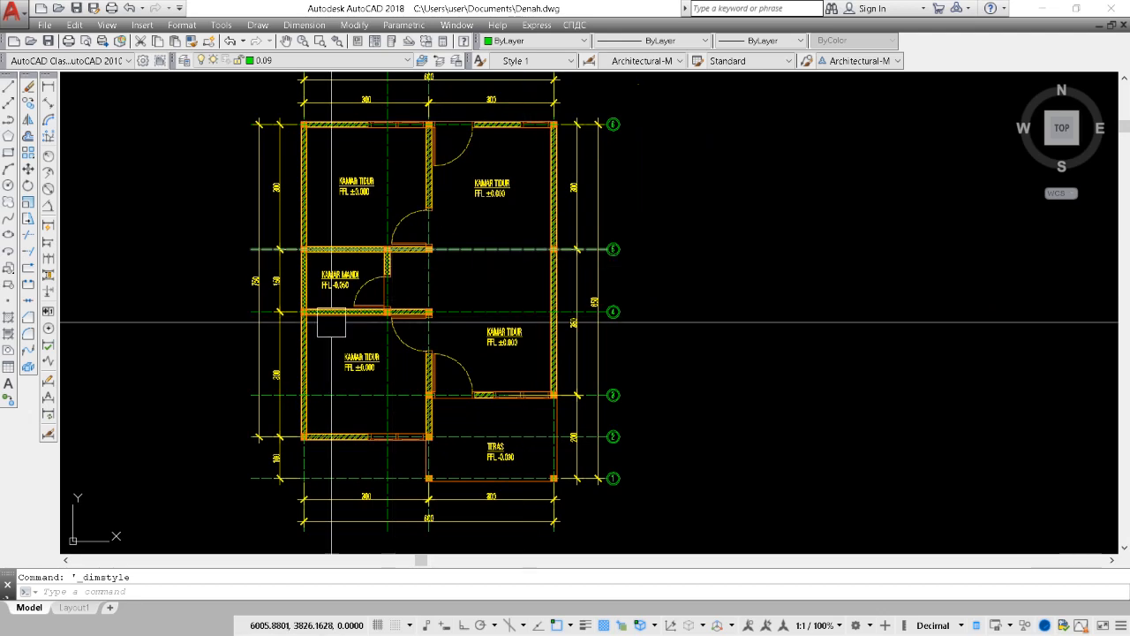
{"action": "middle_click_drag", "start_coordinate": [434, 355], "coordinate": [486, 283]}
{"action": "middle_click_drag", "start_coordinate": [345, 439], "coordinate": [402, 396]}
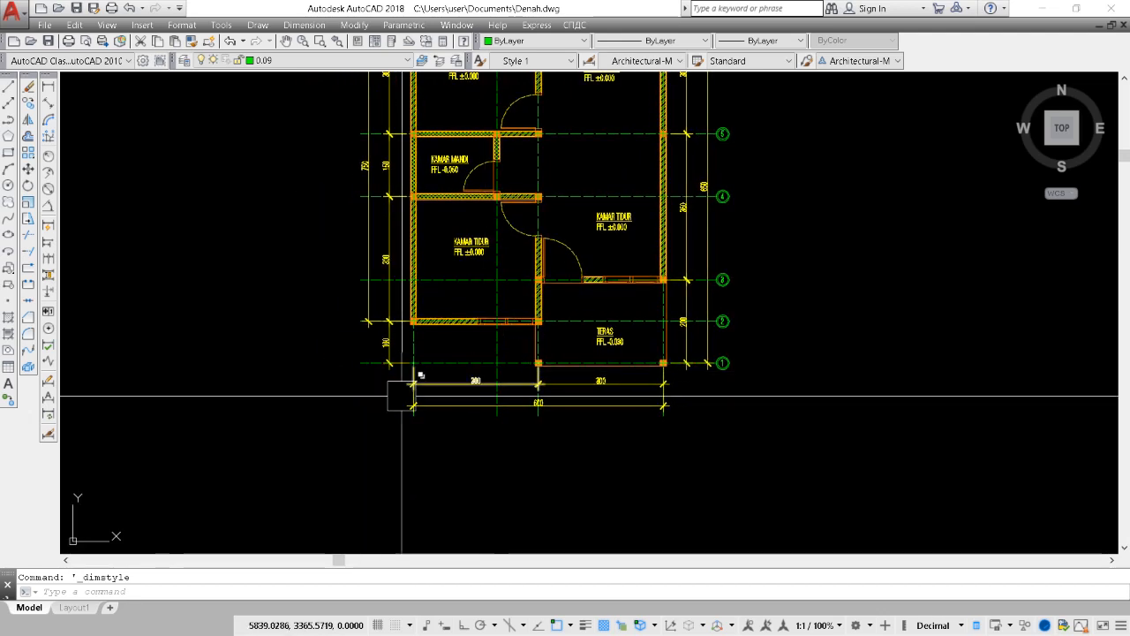
{"action": "scroll", "coordinate": [404, 381], "scroll_direction": "up", "scroll_amount": 1}
{"action": "scroll", "coordinate": [352, 356], "scroll_direction": "up", "scroll_amount": 1}
{"action": "scroll", "coordinate": [298, 330], "scroll_direction": "down", "scroll_amount": 2}
{"action": "middle_click_drag", "start_coordinate": [300, 319], "coordinate": [298, 350]}
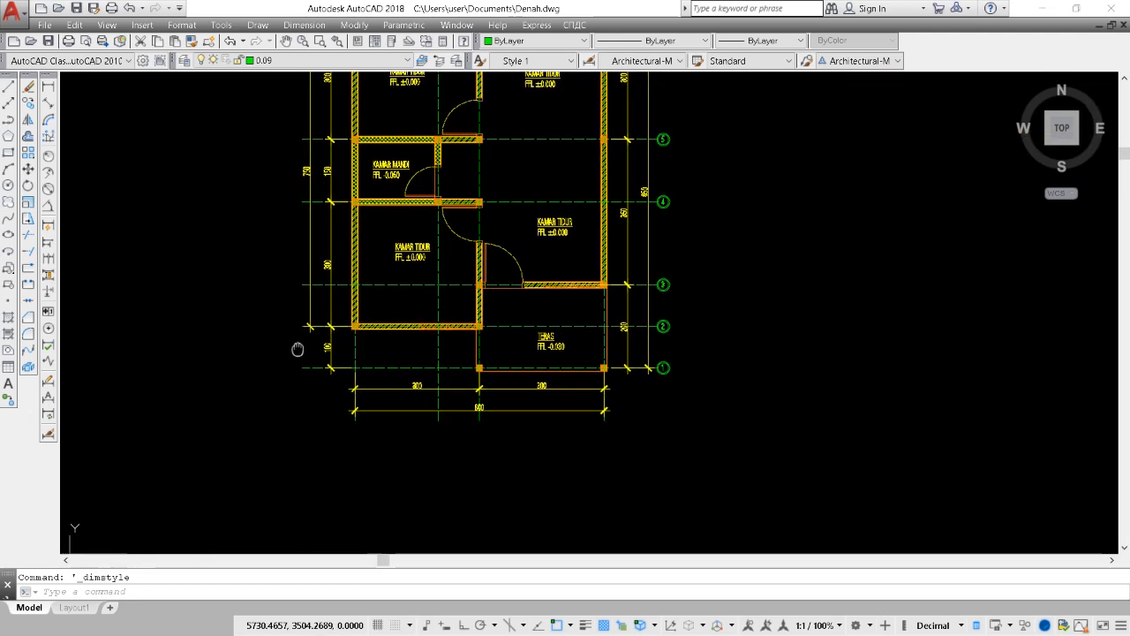
{"action": "scroll", "coordinate": [295, 300], "scroll_direction": "up", "scroll_amount": 4}
{"action": "scroll", "coordinate": [289, 288], "scroll_direction": "down", "scroll_amount": 4}
{"action": "middle_click_drag", "start_coordinate": [472, 266], "coordinate": [409, 327]}
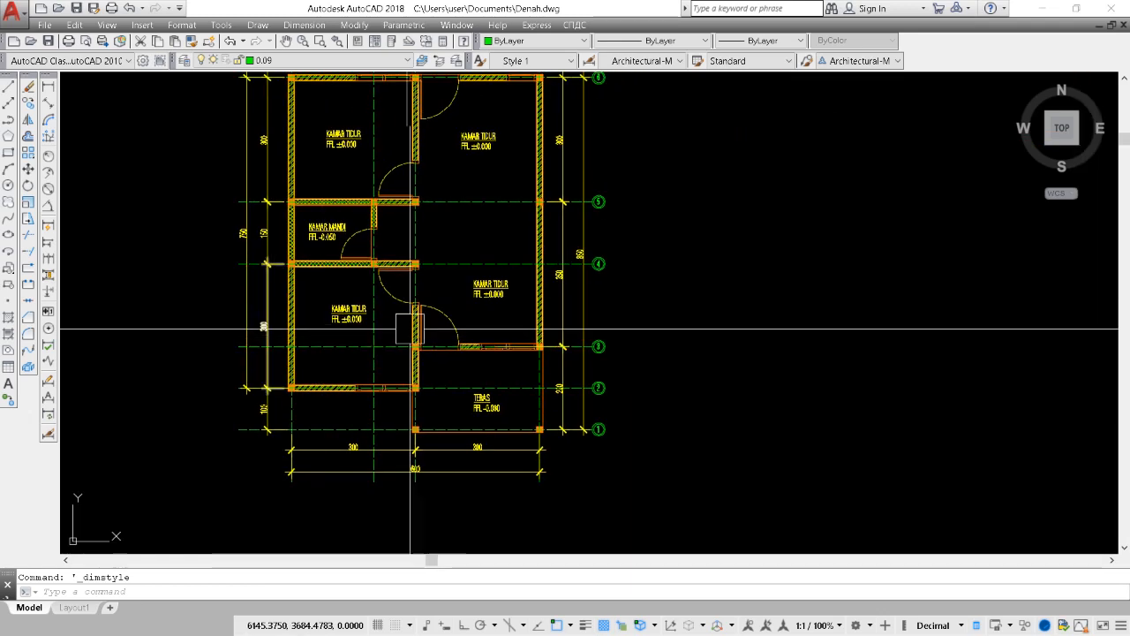
{"action": "middle_click_drag", "start_coordinate": [514, 285], "coordinate": [439, 356]}
{"action": "middle_click_drag", "start_coordinate": [515, 252], "coordinate": [593, 320]}
{"action": "middle_click_drag", "start_coordinate": [453, 223], "coordinate": [533, 229]}
{"action": "middle_click_drag", "start_coordinate": [334, 264], "coordinate": [376, 186]}
{"action": "middle_click_drag", "start_coordinate": [568, 340], "coordinate": [532, 279]}
{"action": "scroll", "coordinate": [546, 296], "scroll_direction": "up", "scroll_amount": 2}
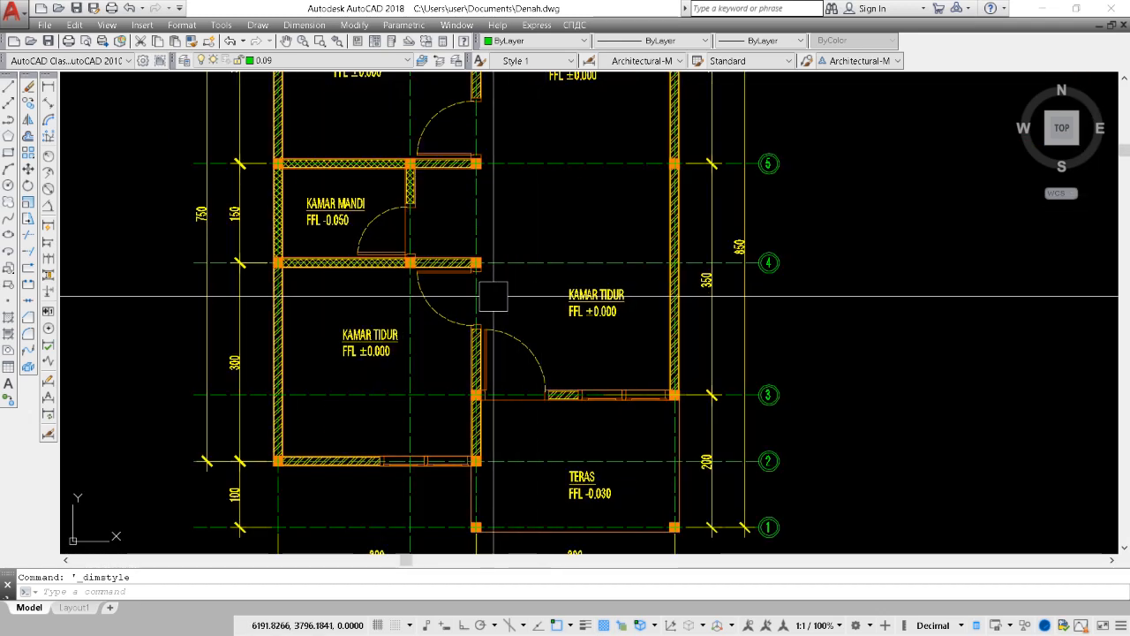
{"action": "middle_click_drag", "start_coordinate": [552, 338], "coordinate": [521, 217]}
{"action": "middle_click_drag", "start_coordinate": [565, 394], "coordinate": [562, 299]}
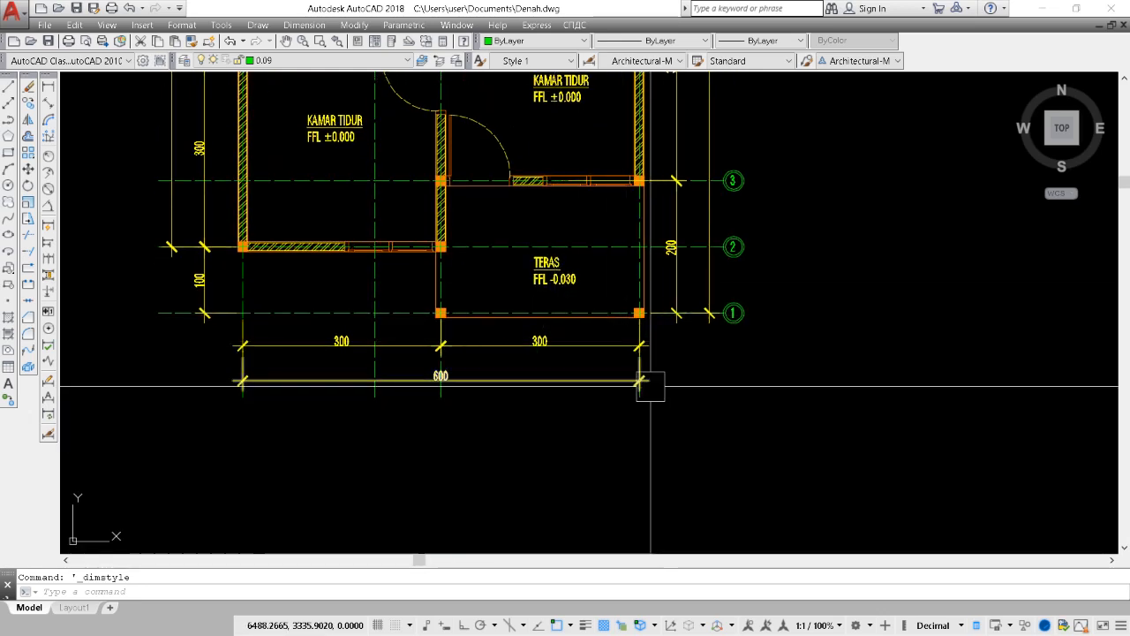
{"action": "scroll", "coordinate": [441, 324], "scroll_direction": "down", "scroll_amount": 4}
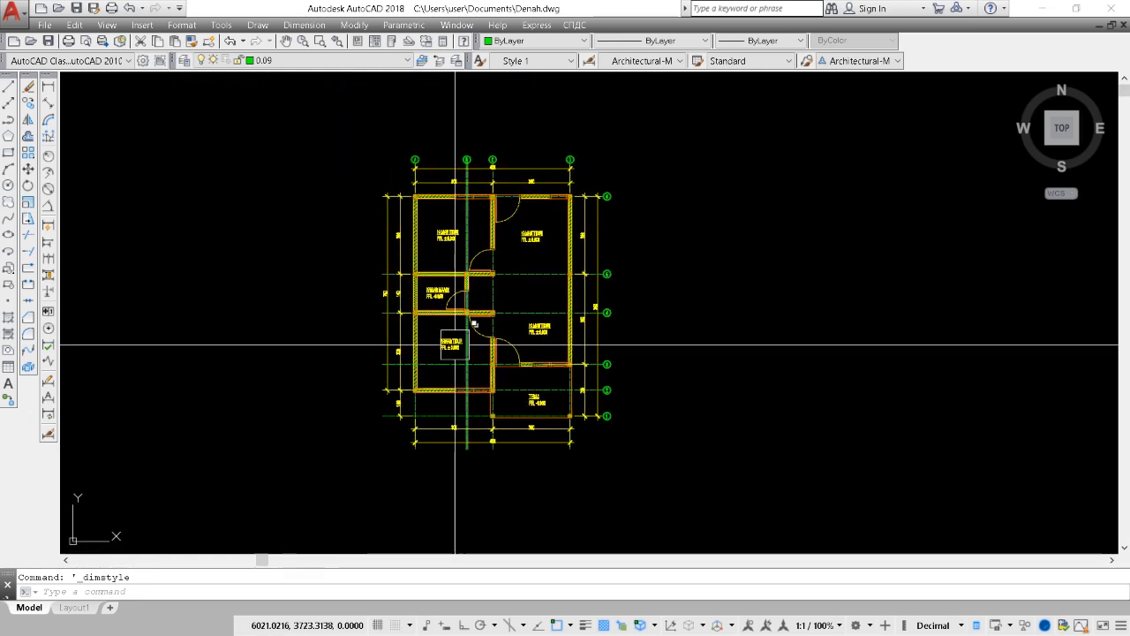
{"action": "scroll", "coordinate": [529, 309], "scroll_direction": "up", "scroll_amount": 2}
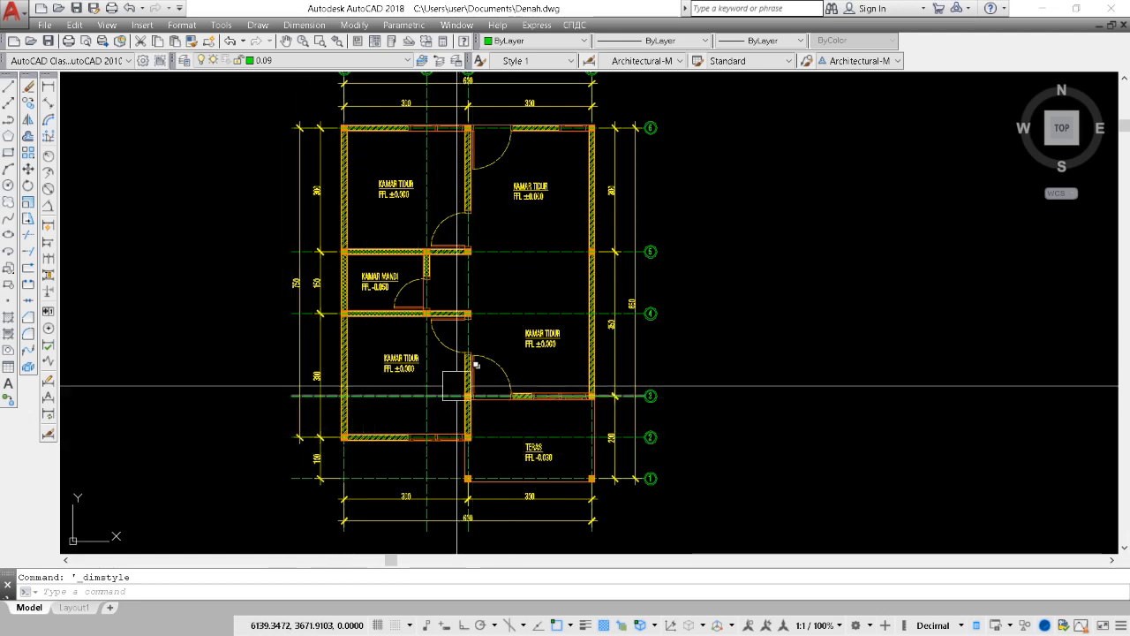
{"action": "key", "text": "super"}
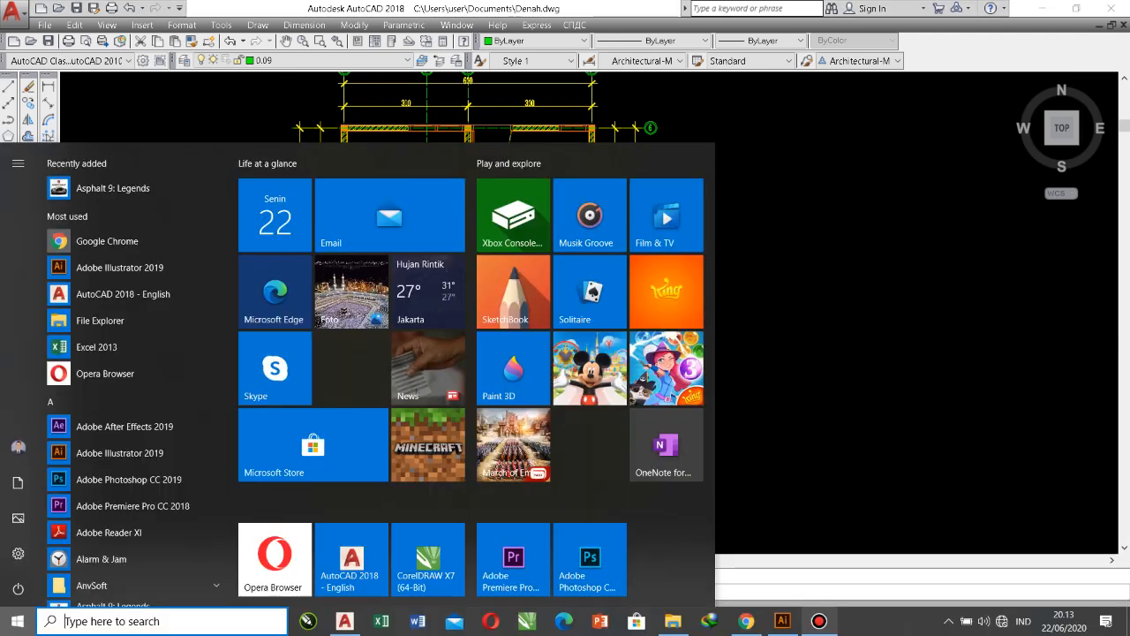